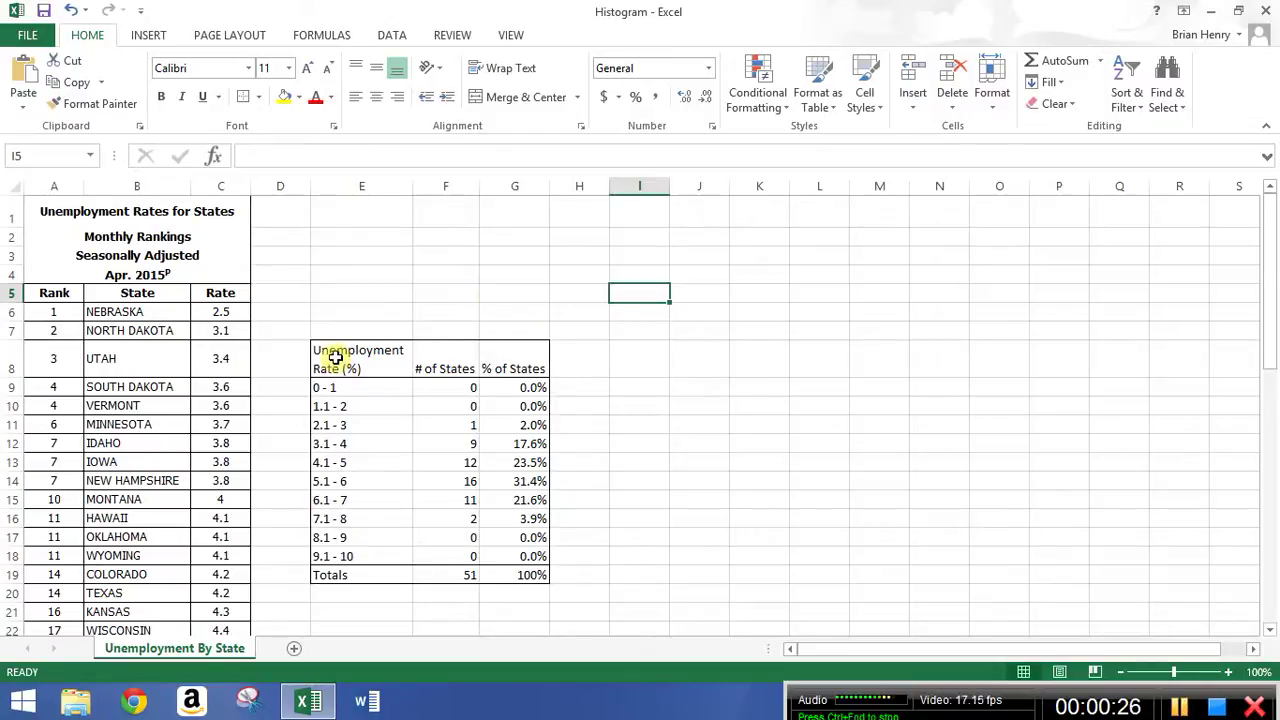
- Try a 2-D clustered column chart of the whole frequency table E8:G19, including the Totals row, and delete it
left_click_drag(336, 357, 512, 572)
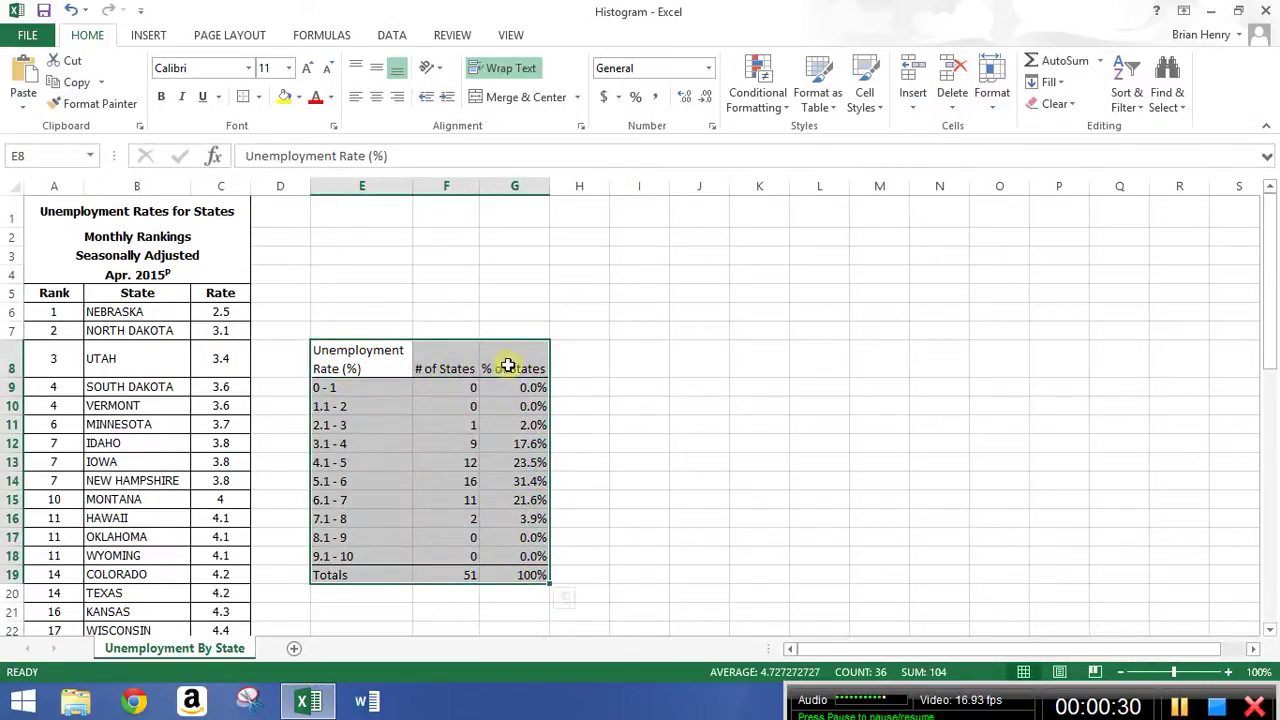
left_click(146, 35)
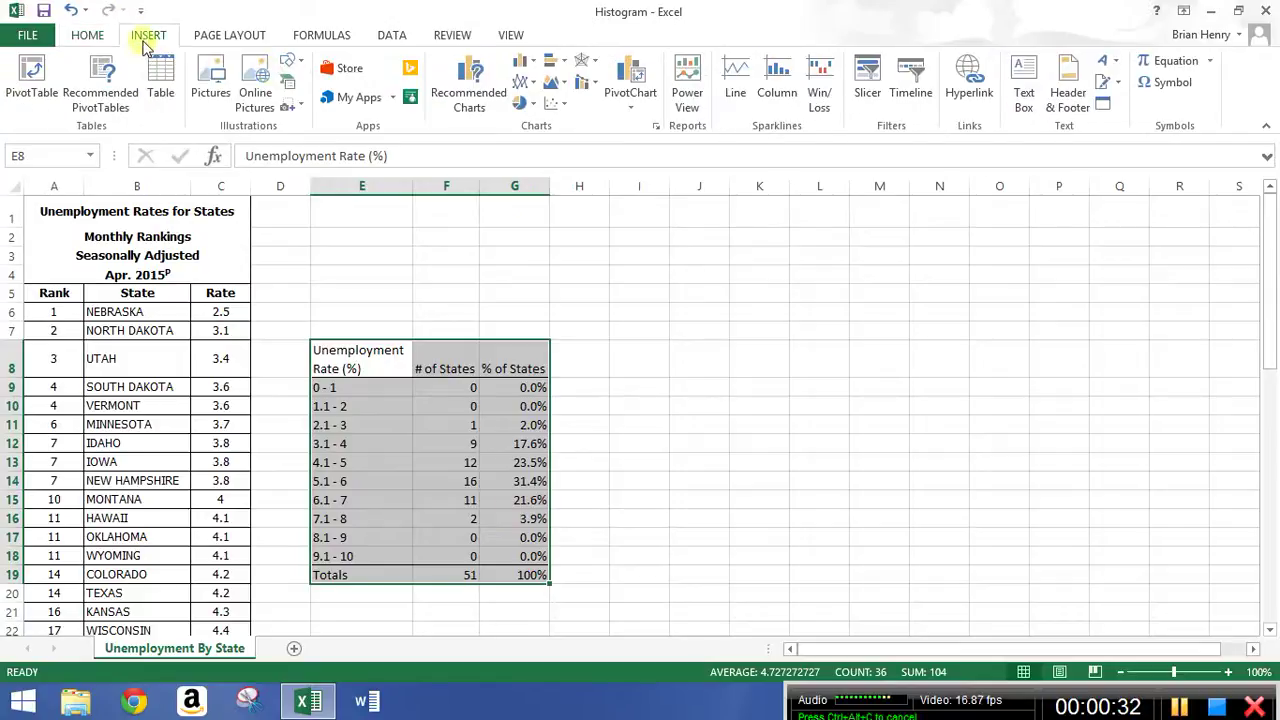
left_click(535, 64)
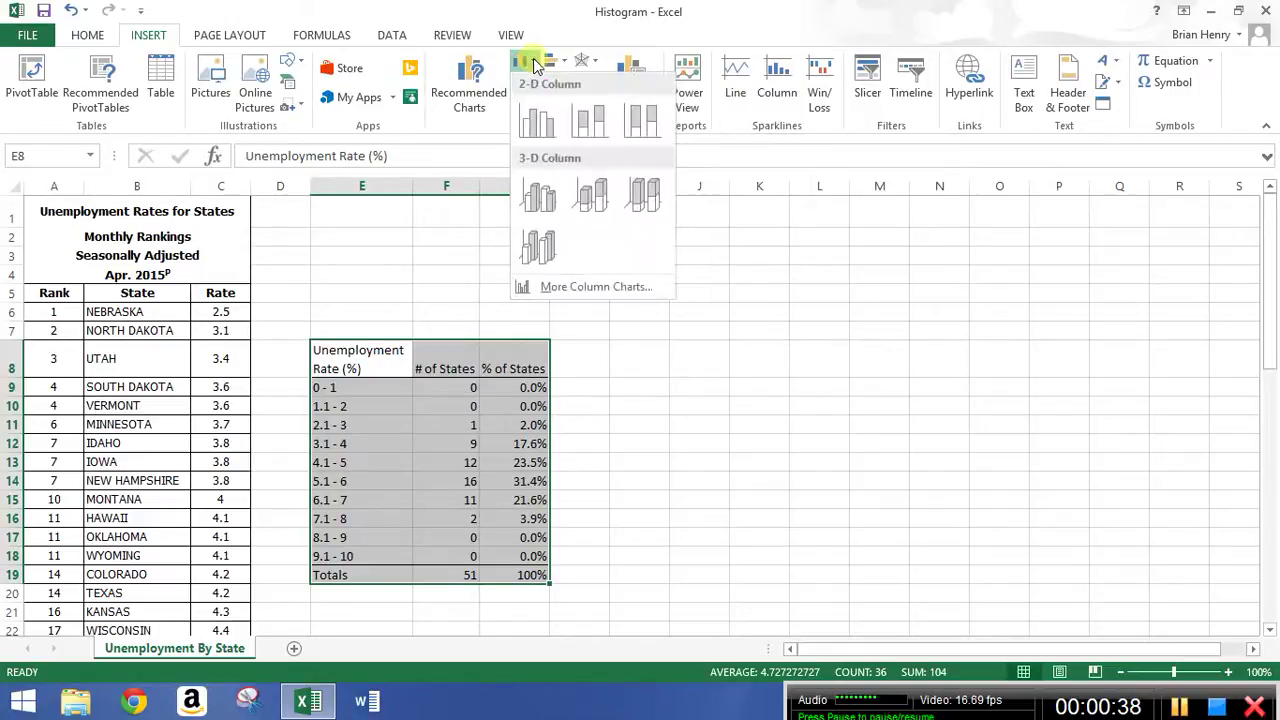
left_click(543, 128)
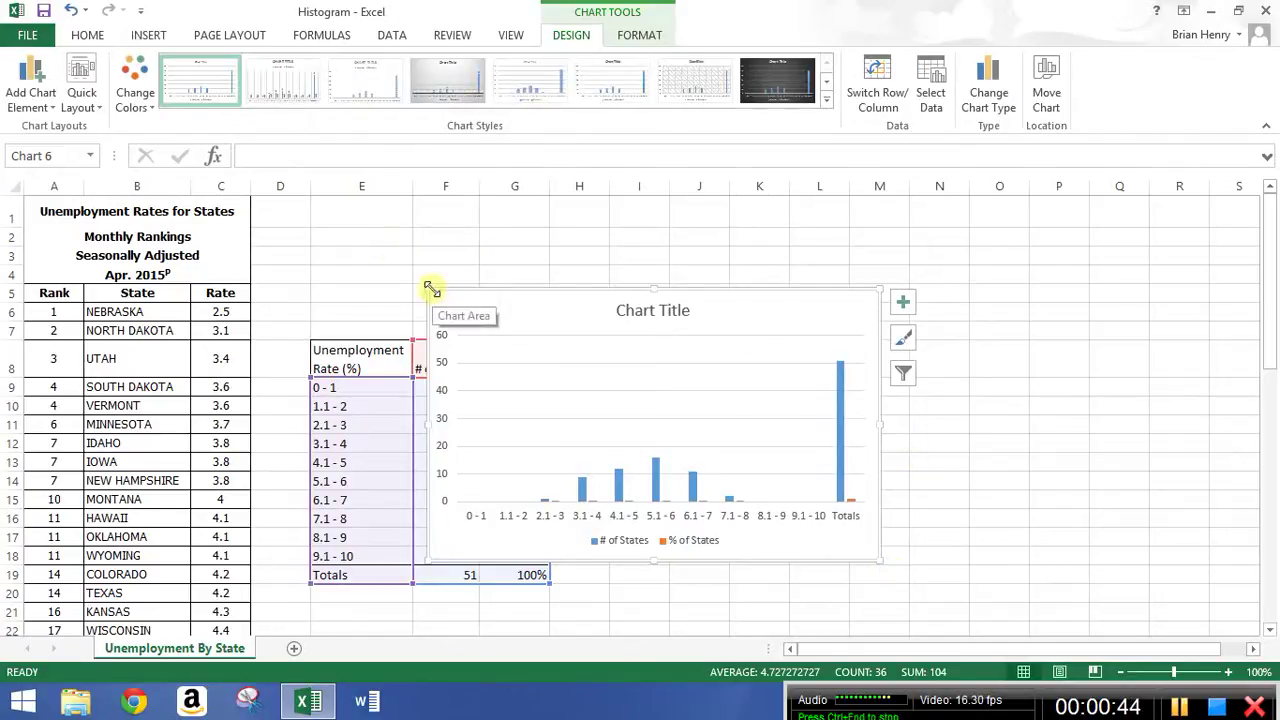
left_click_drag(429, 289, 286, 226)
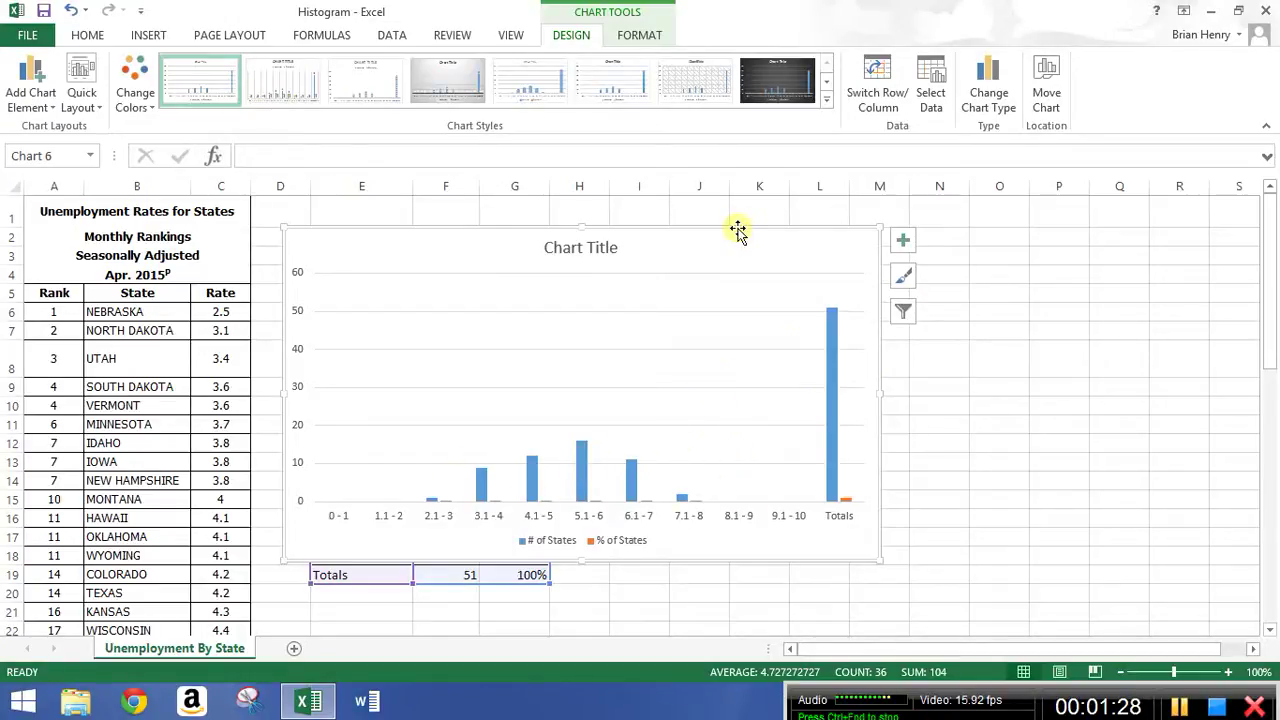
key("Delete")
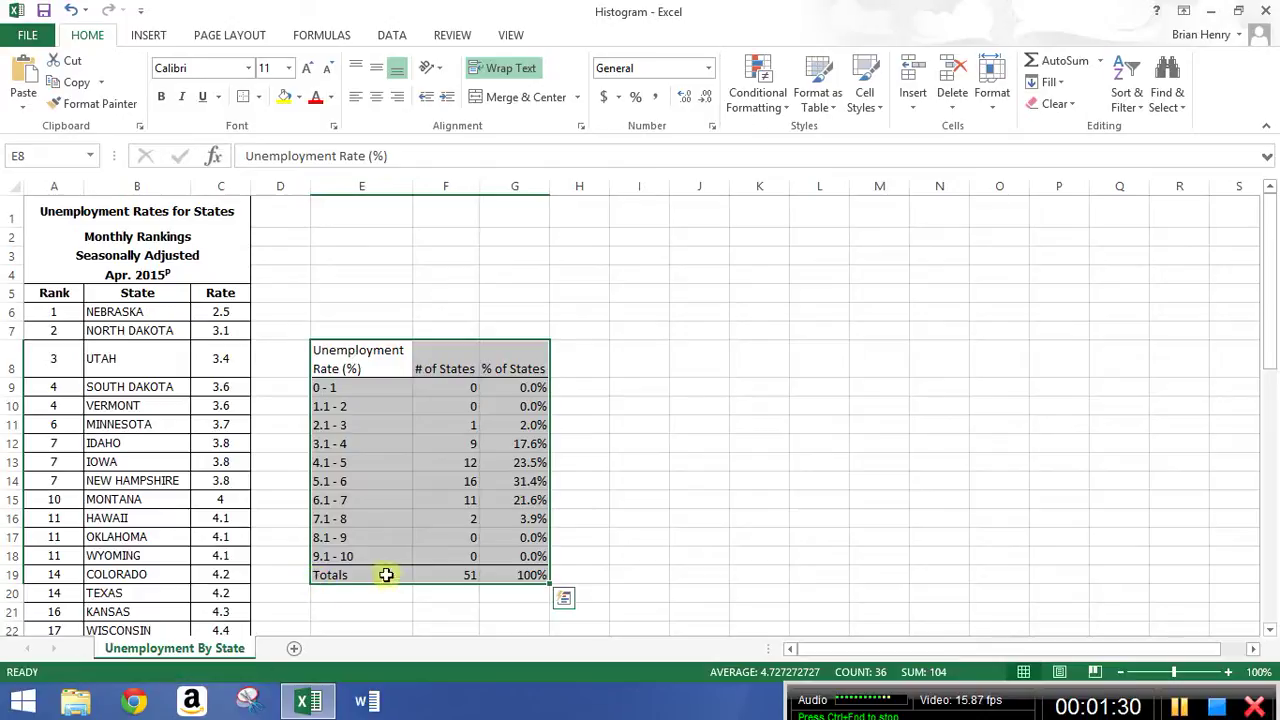
left_click(342, 575)
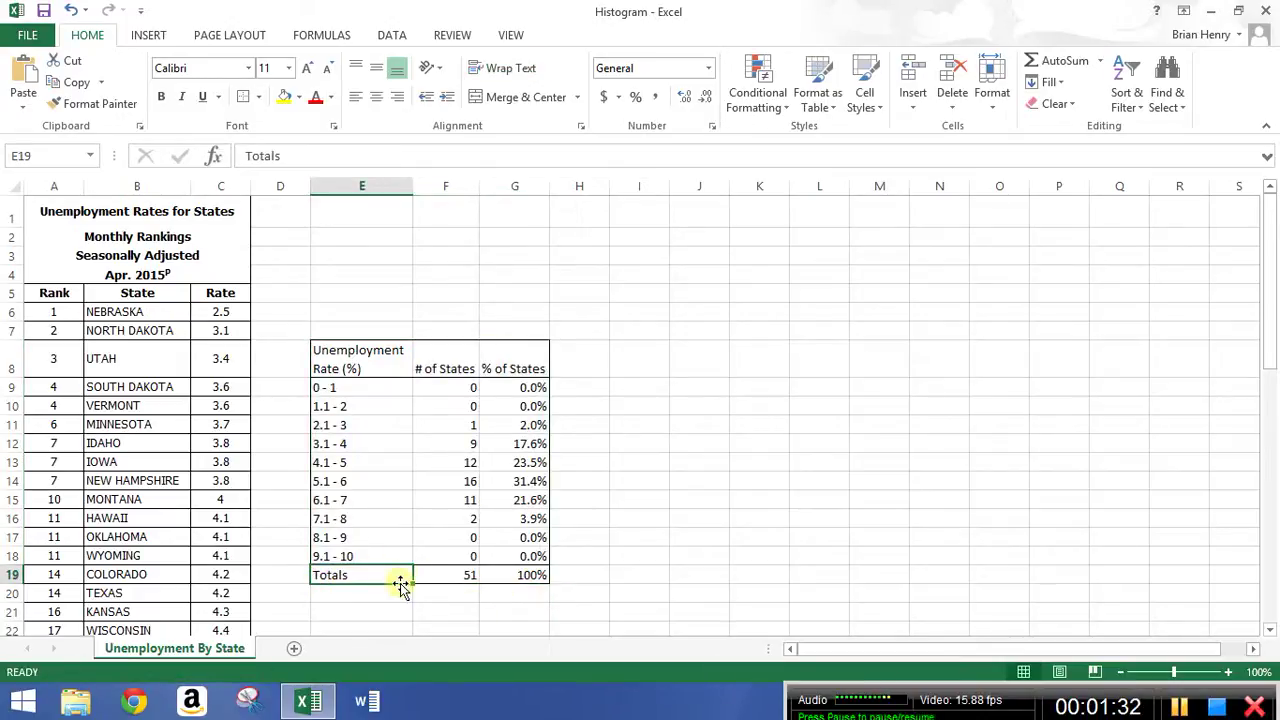
- Try a 2-D clustered column chart of the rate ranges and # of States in E8:F18, and delete it
left_click_drag(376, 355, 418, 552)
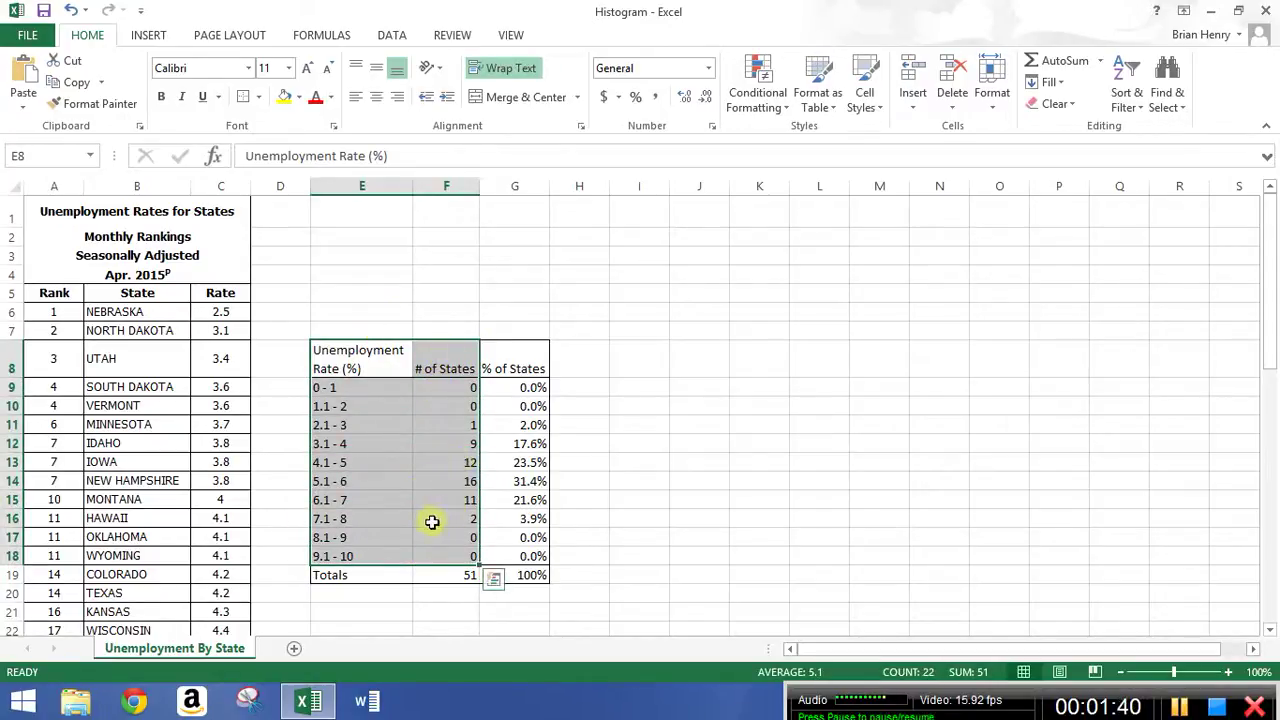
left_click(148, 38)
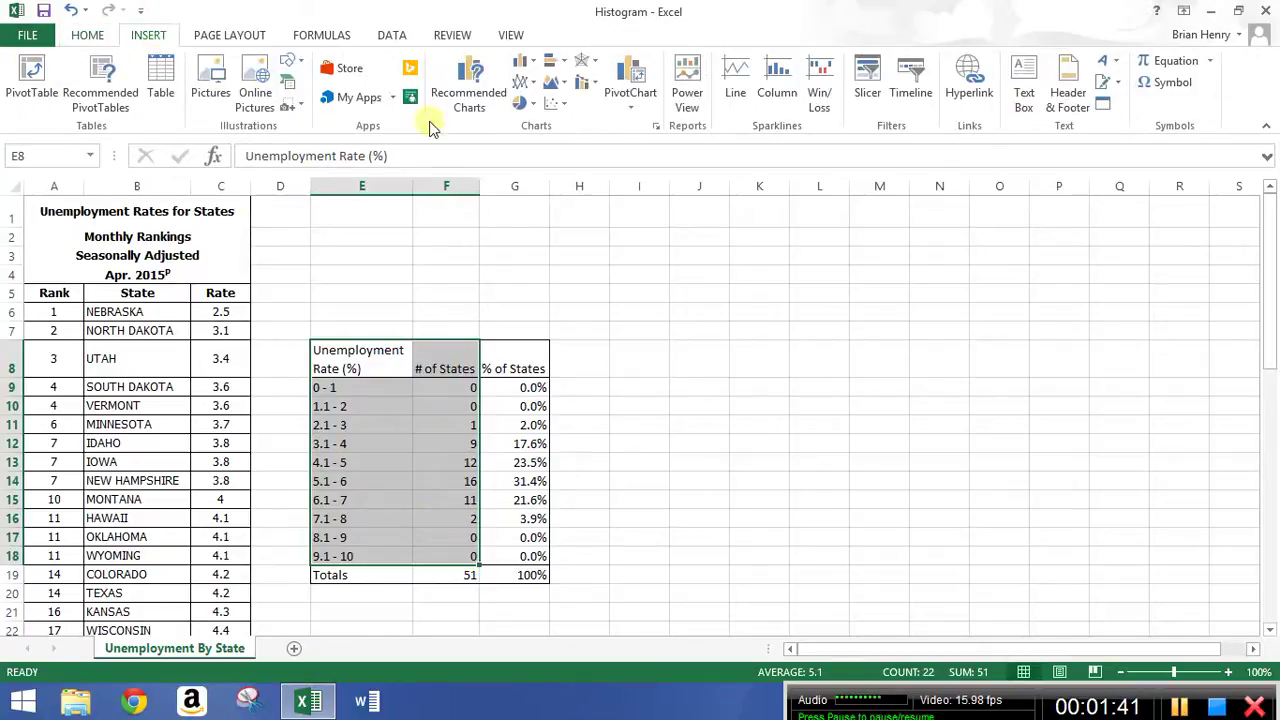
left_click(520, 60)
left_click(530, 122)
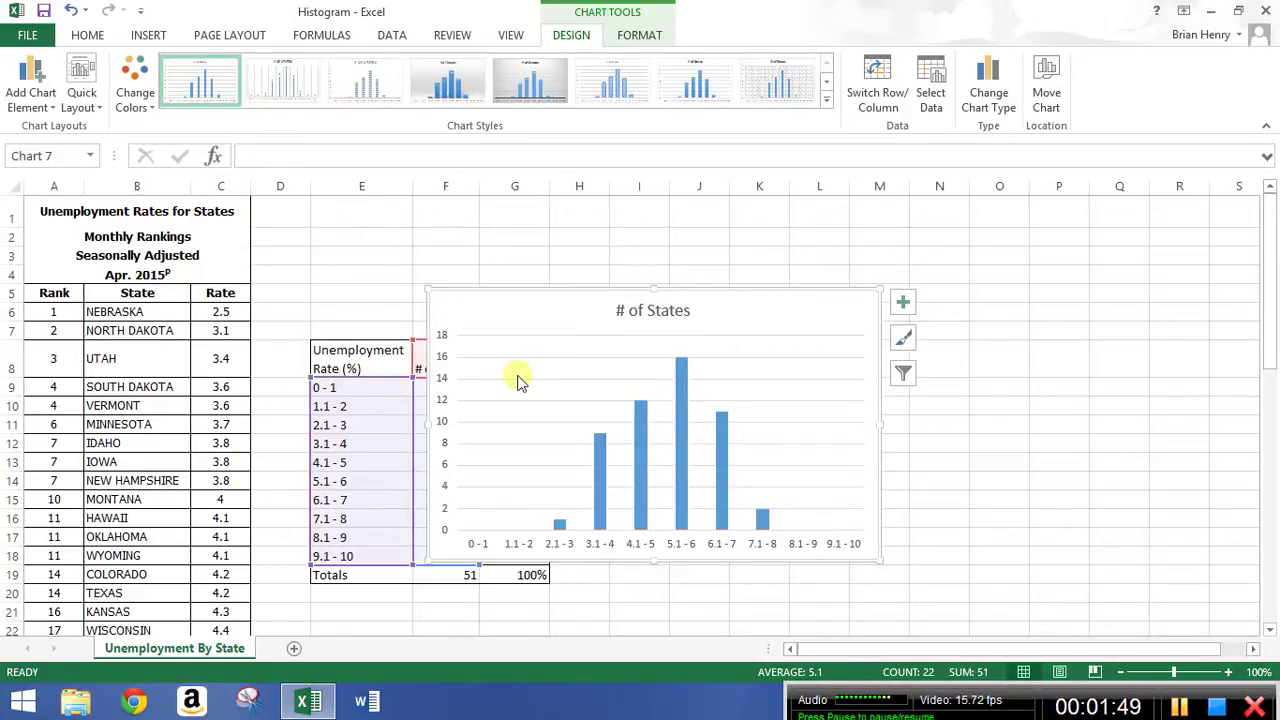
key("Delete")
- Try a 2-D clustered column chart of the non-adjacent ranges E8:E18 and G8:G18 for % of States, and delete it
left_click_drag(360, 360, 359, 553)
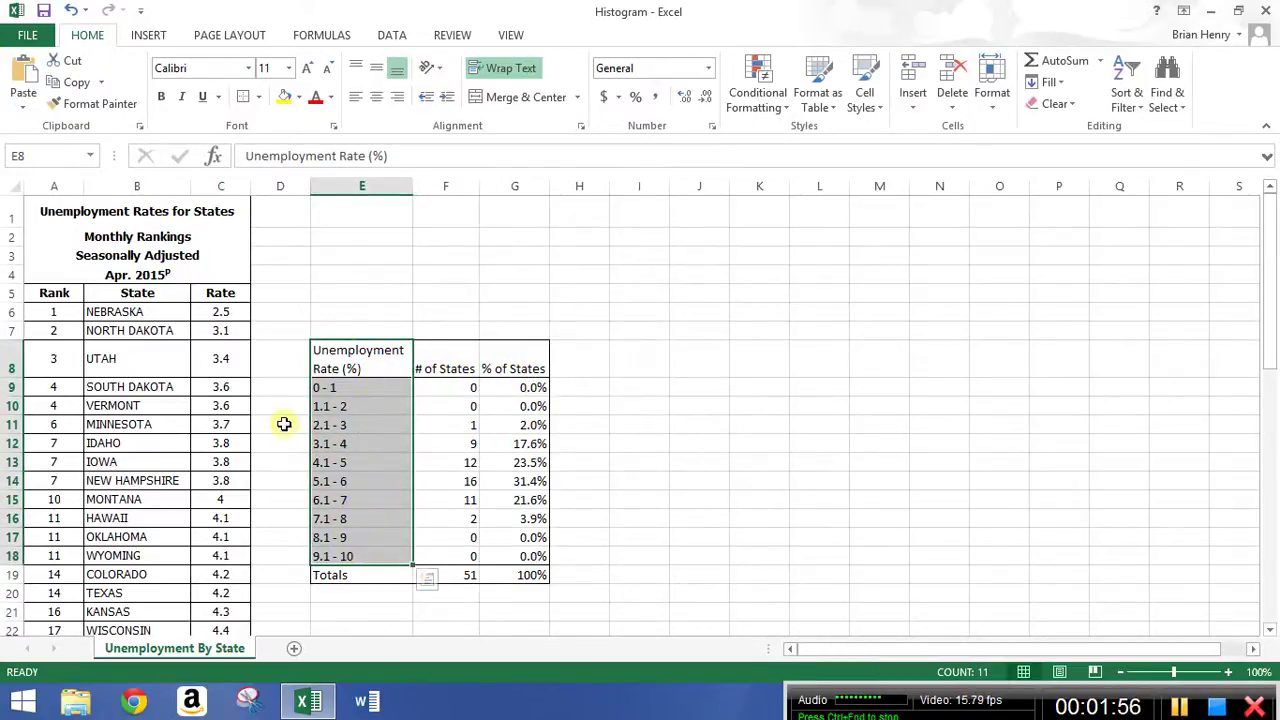
left_click_drag(528, 358, 518, 554)
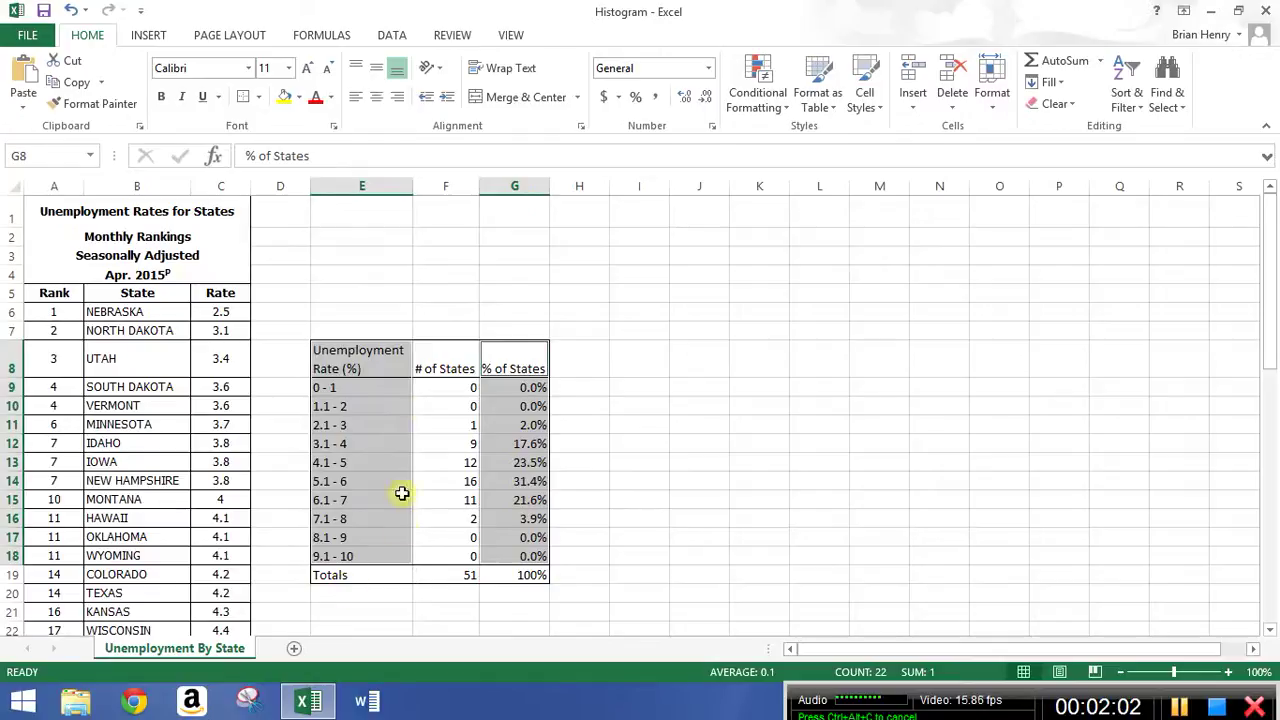
left_click(150, 33)
left_click(522, 61)
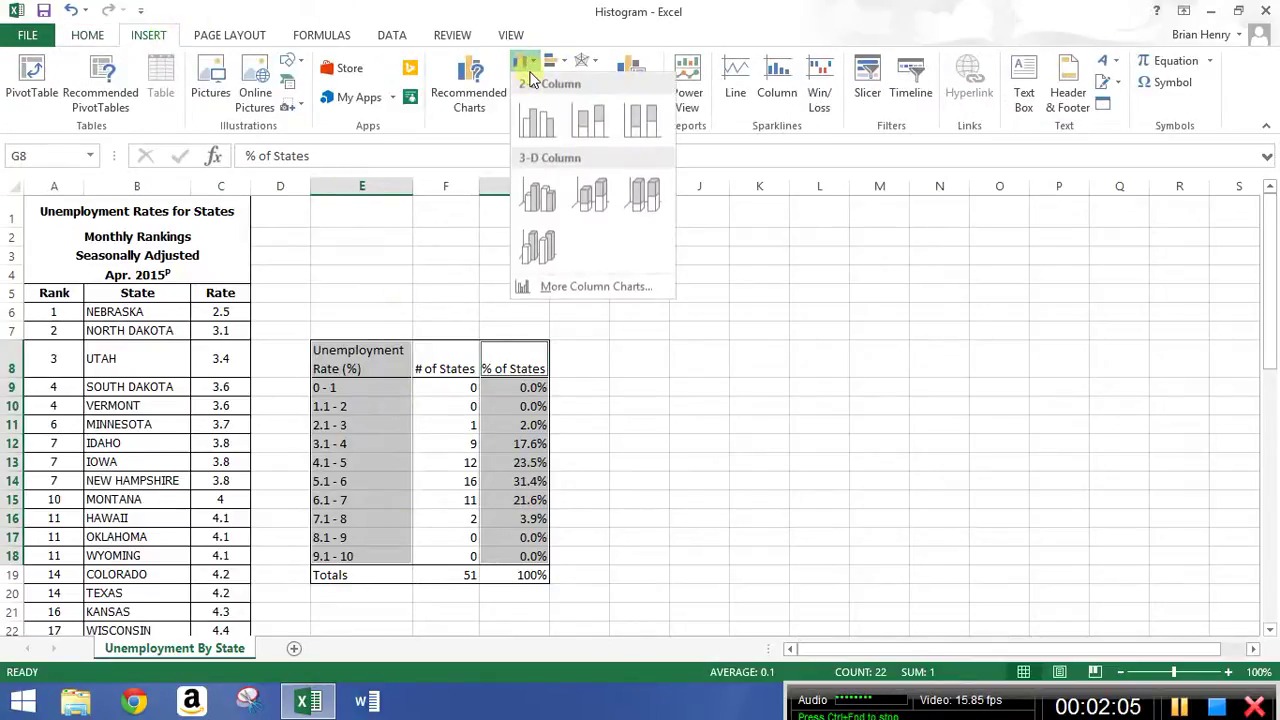
left_click(530, 156)
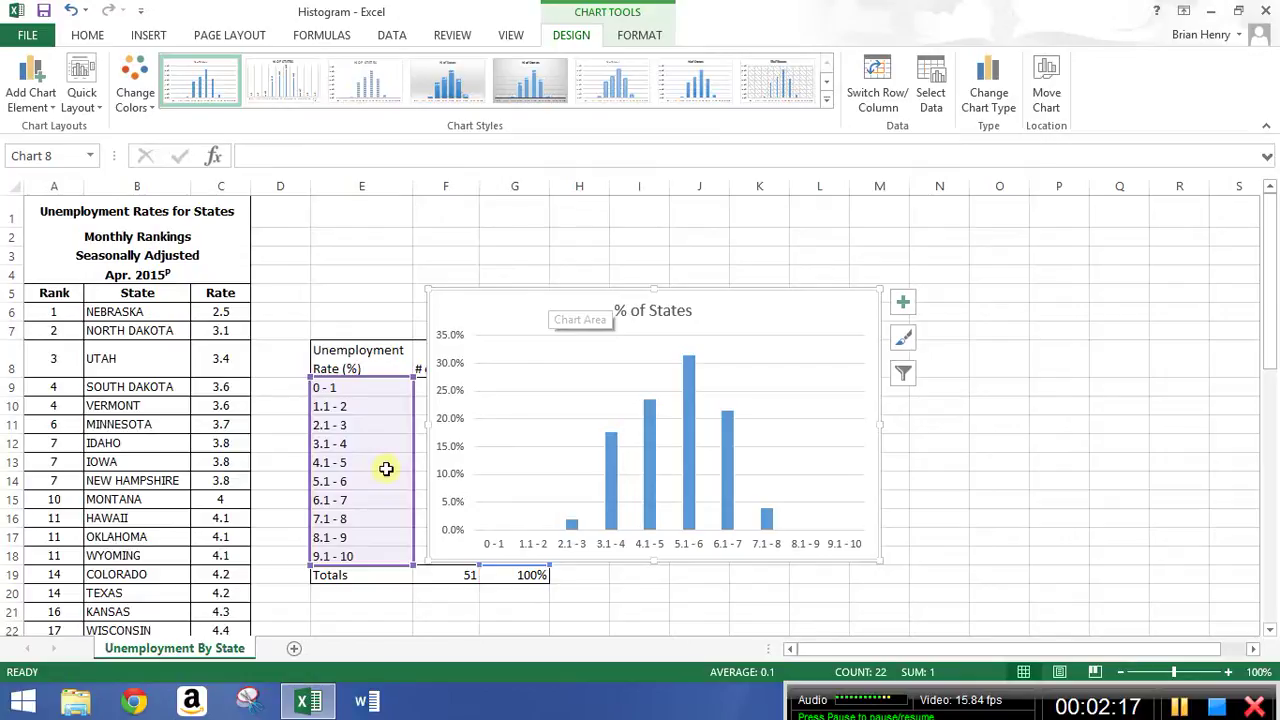
left_click(685, 310)
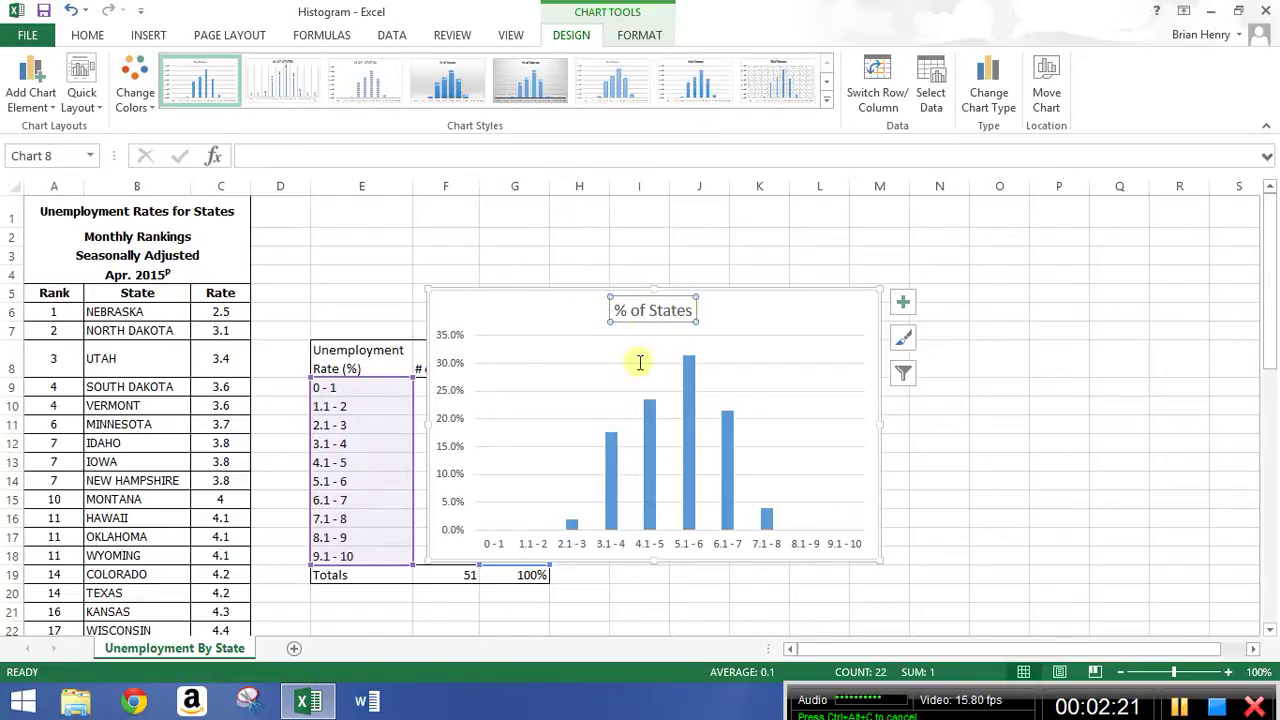
left_click(749, 292)
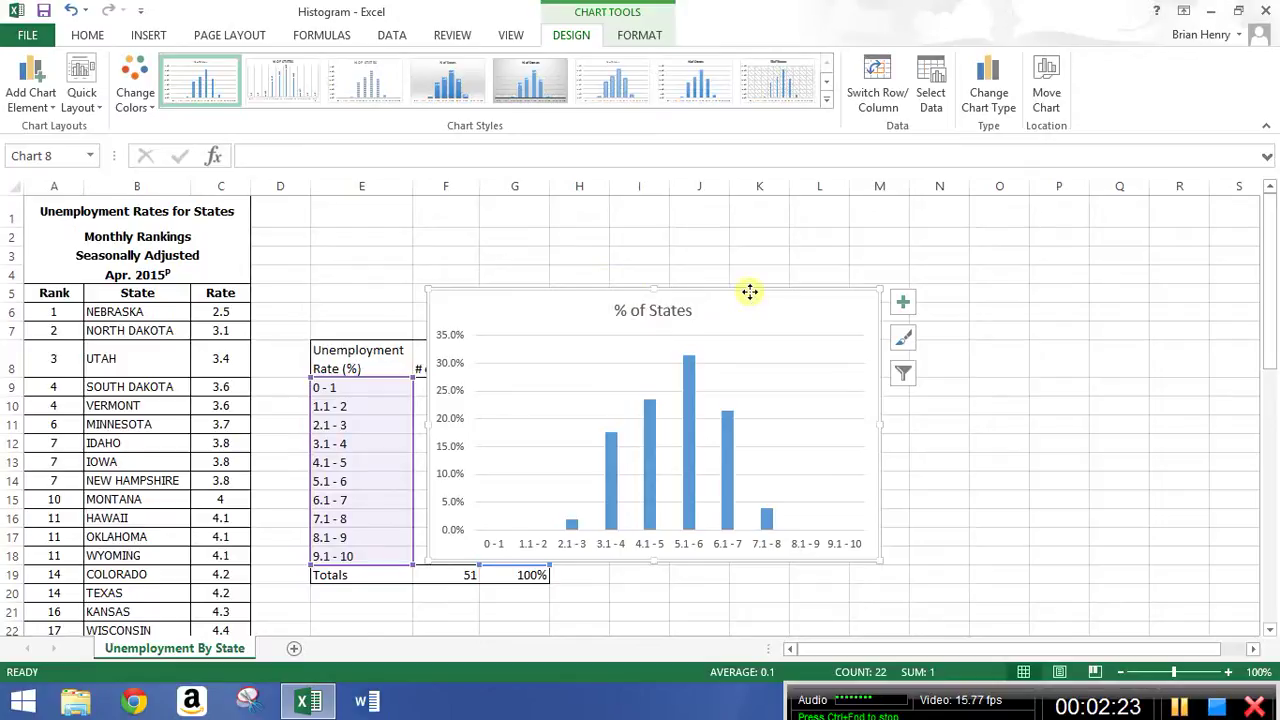
key("Delete")
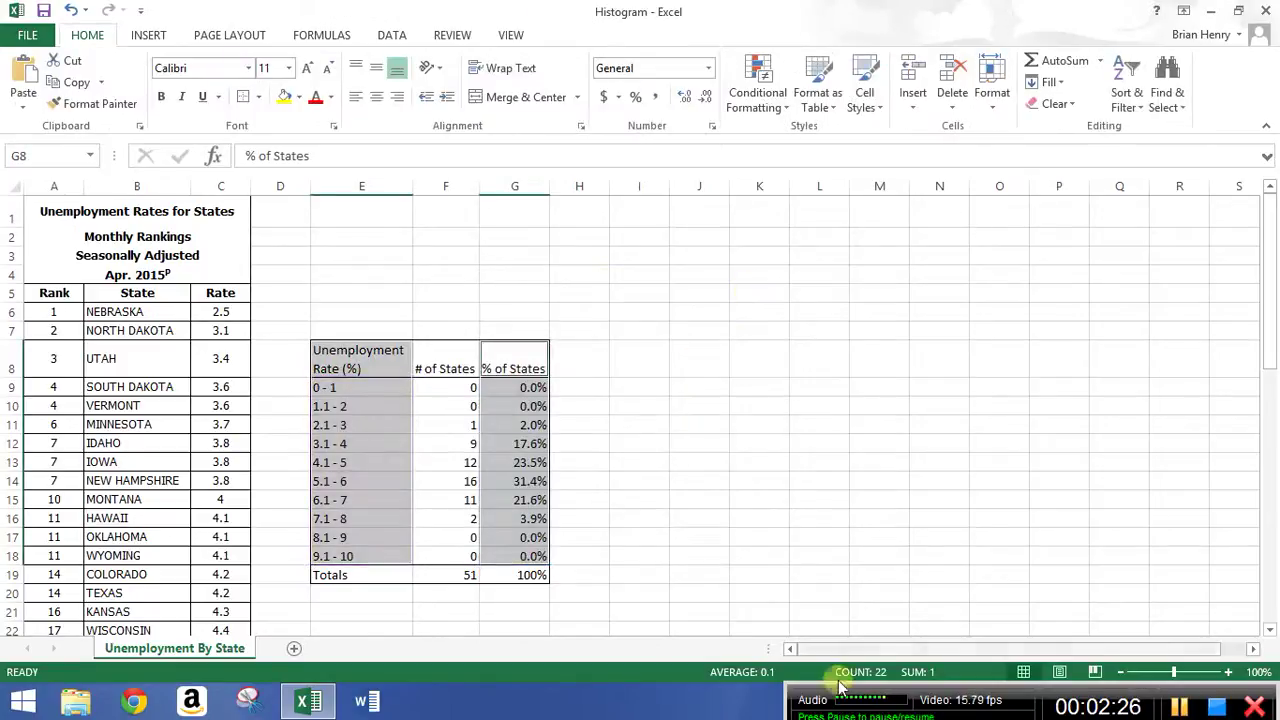
left_click(445, 575)
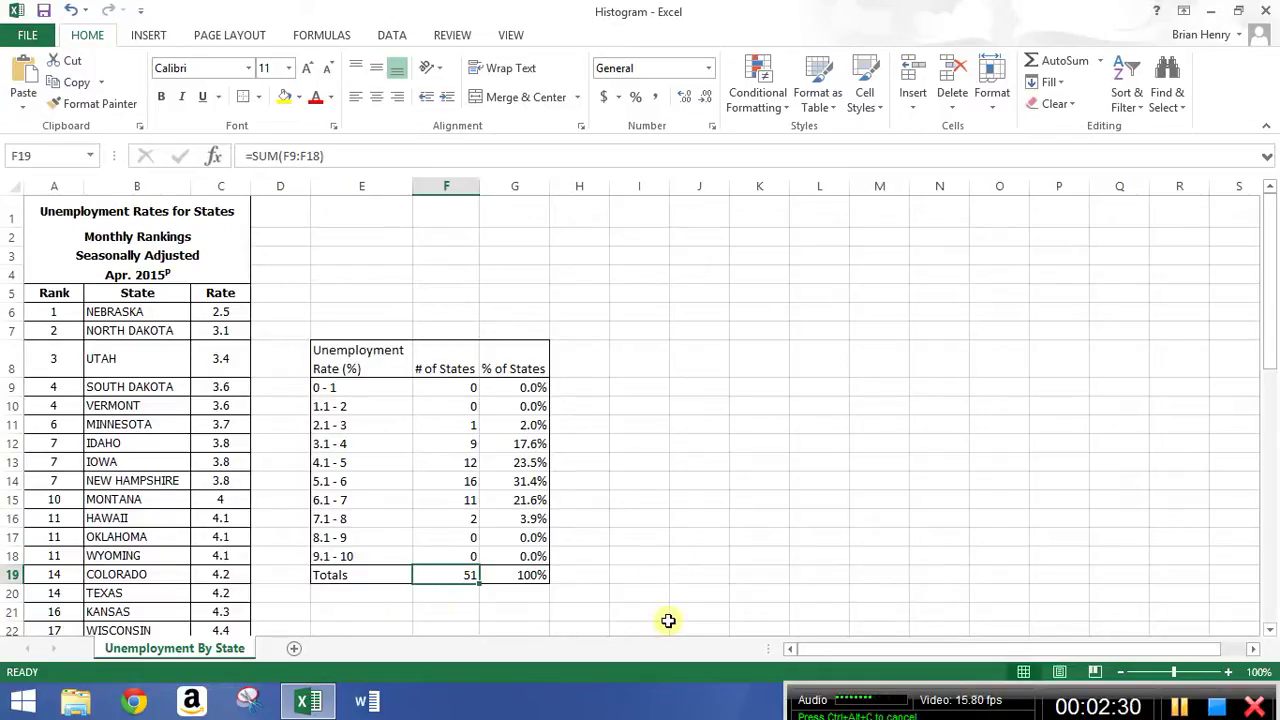
left_click(163, 253)
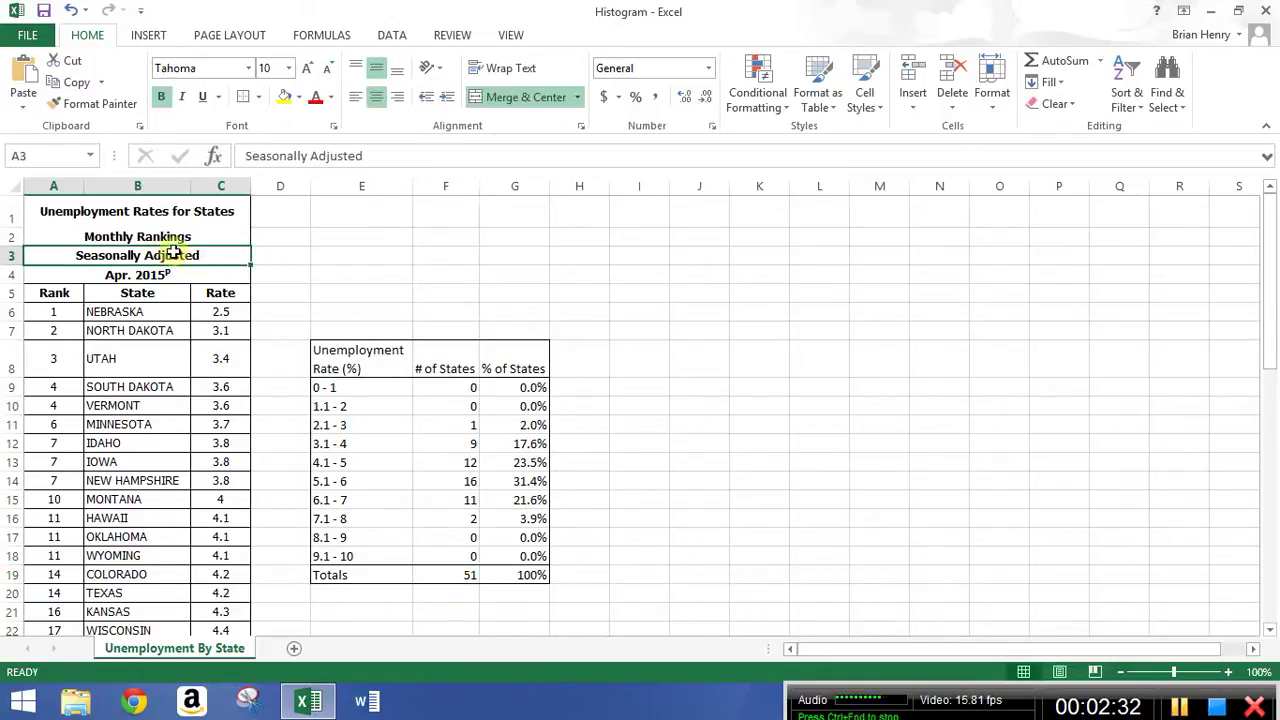
left_click(143, 280)
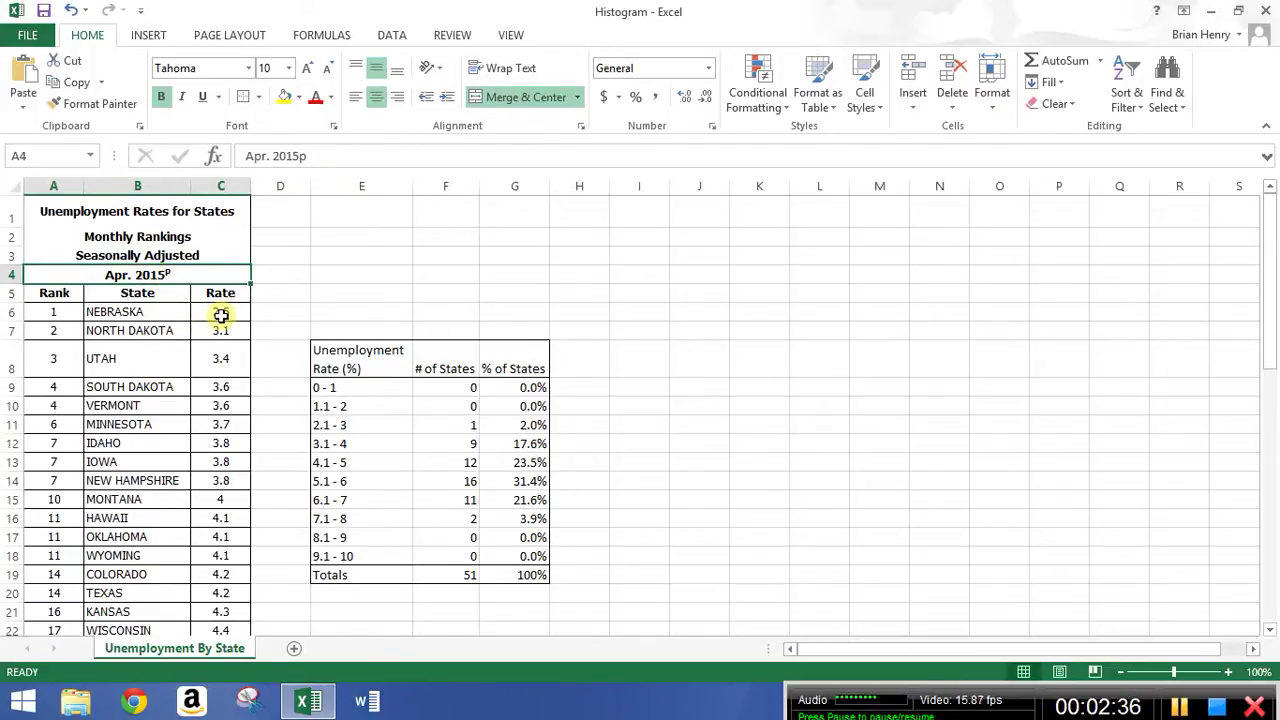
- Insert a 2-D clustered column chart of the unemployment rate ranges and # of States in E8:F18, leaving out the Totals row
left_click_drag(378, 356, 447, 552)
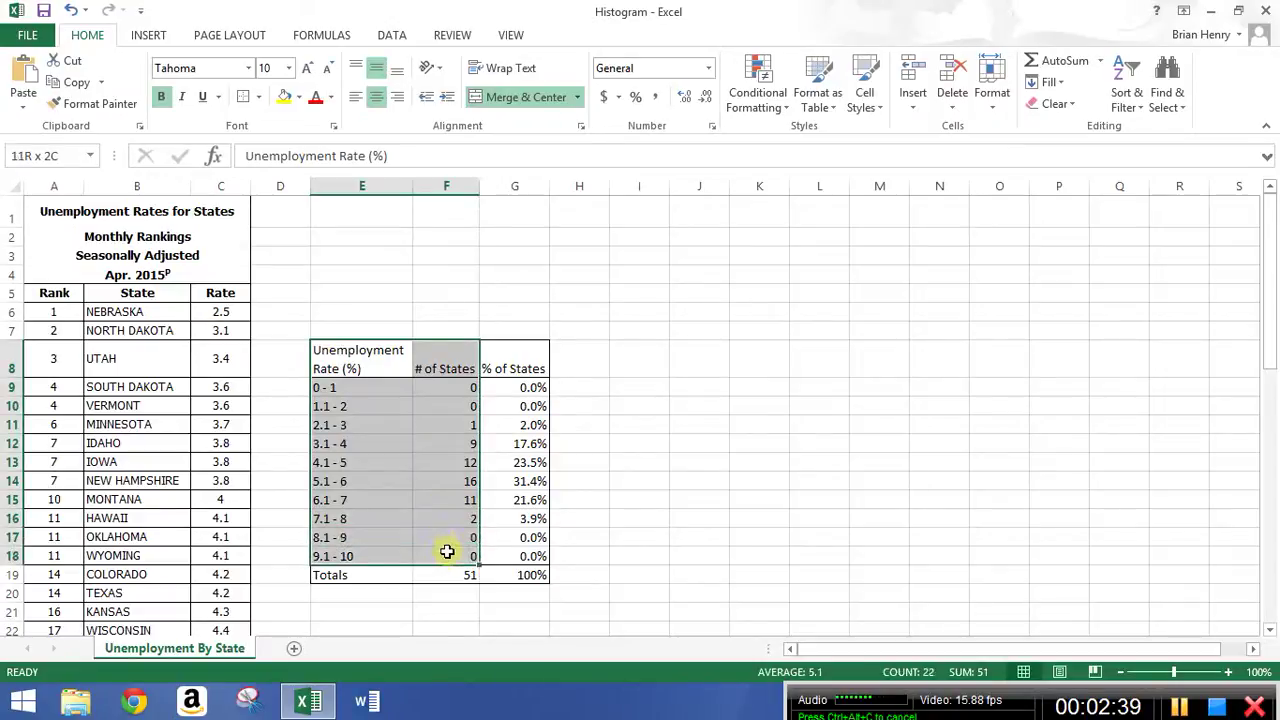
left_click(158, 38)
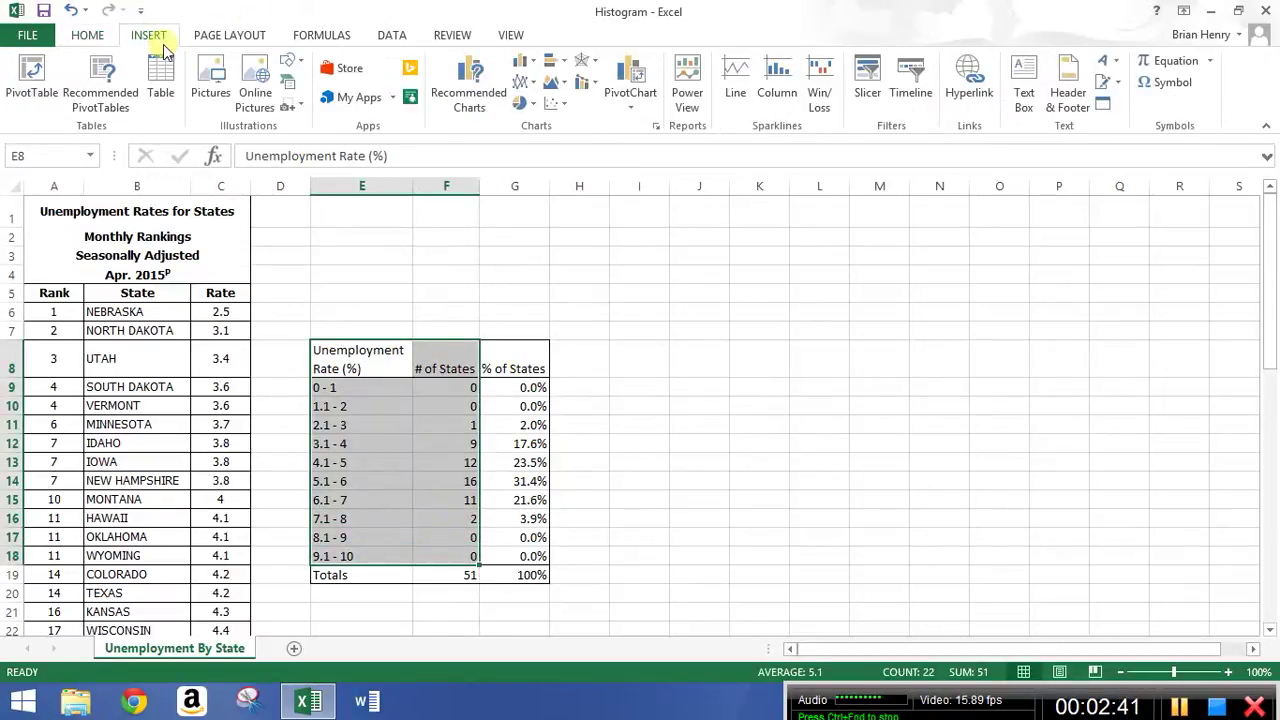
left_click(524, 62)
left_click(546, 118)
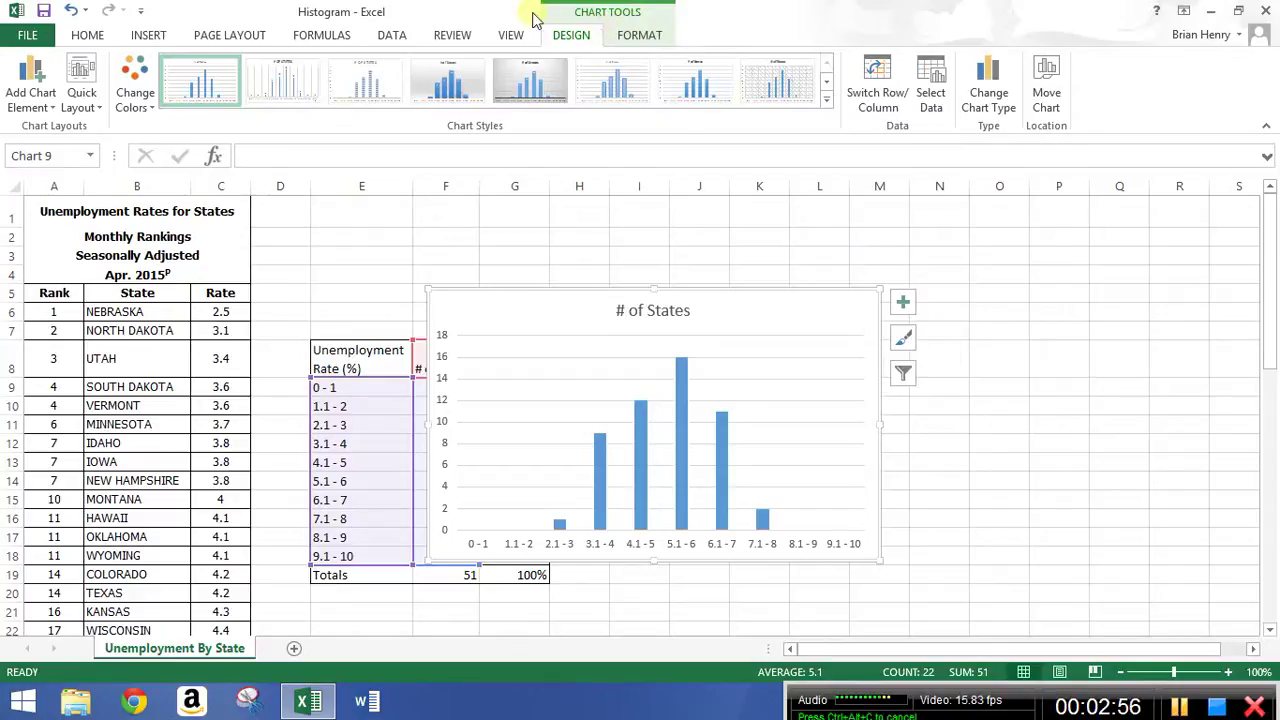
left_click(640, 36)
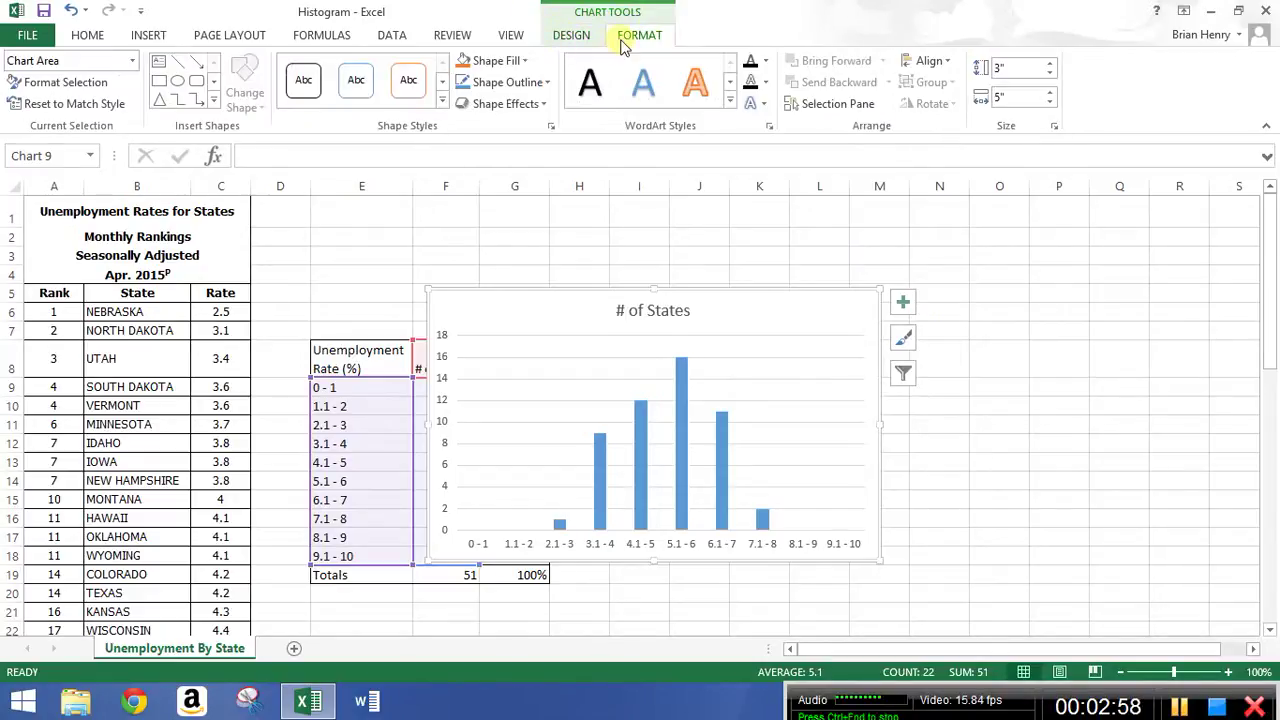
left_click(571, 35)
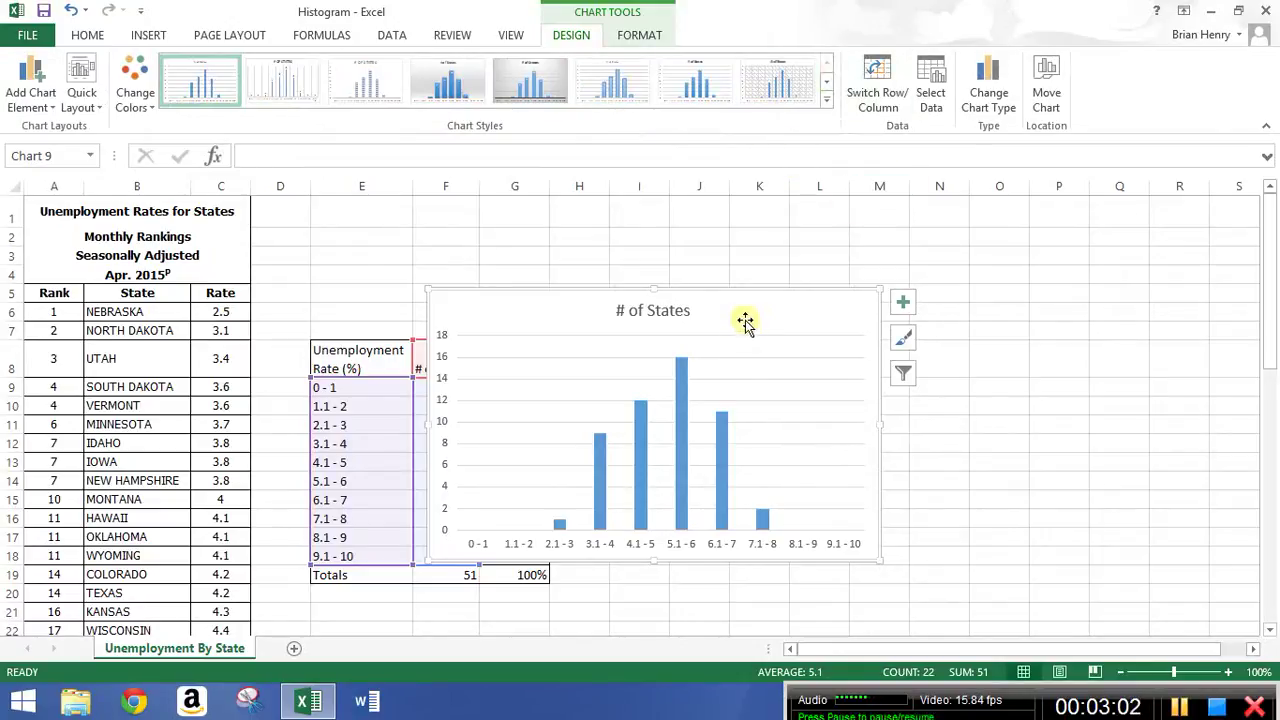
left_click(903, 306)
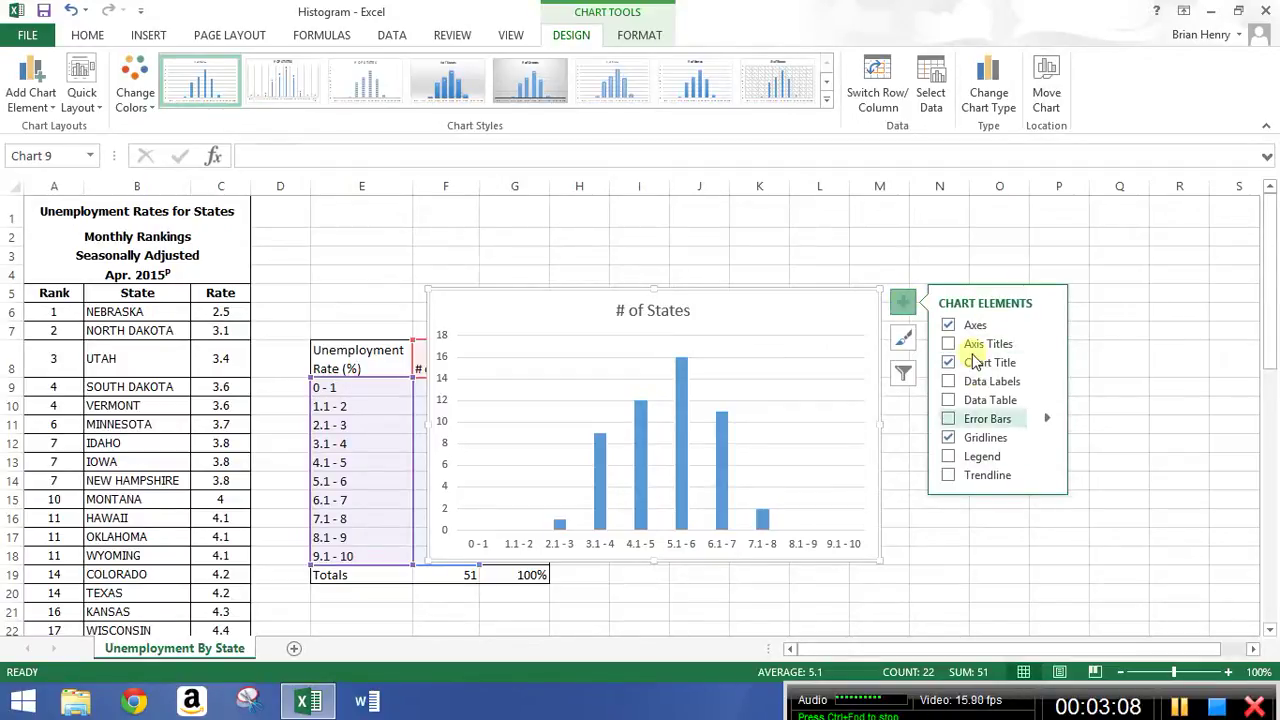
left_click(720, 549)
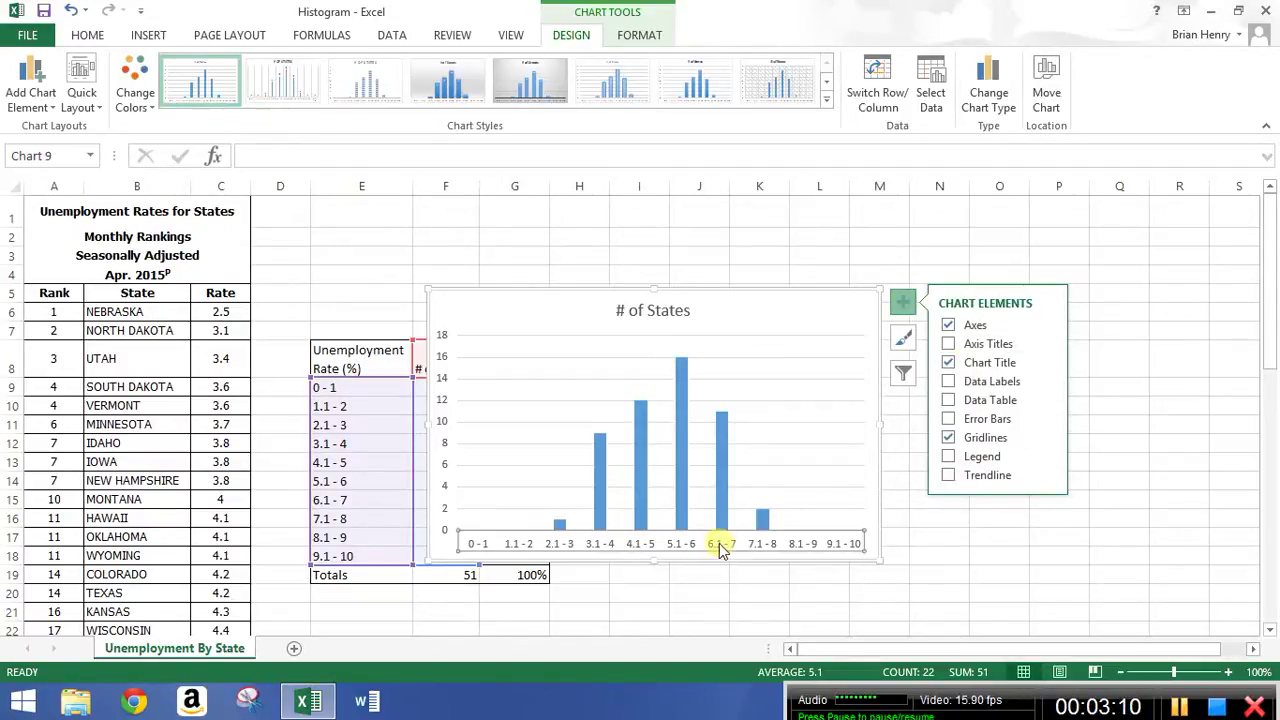
right_click(732, 552)
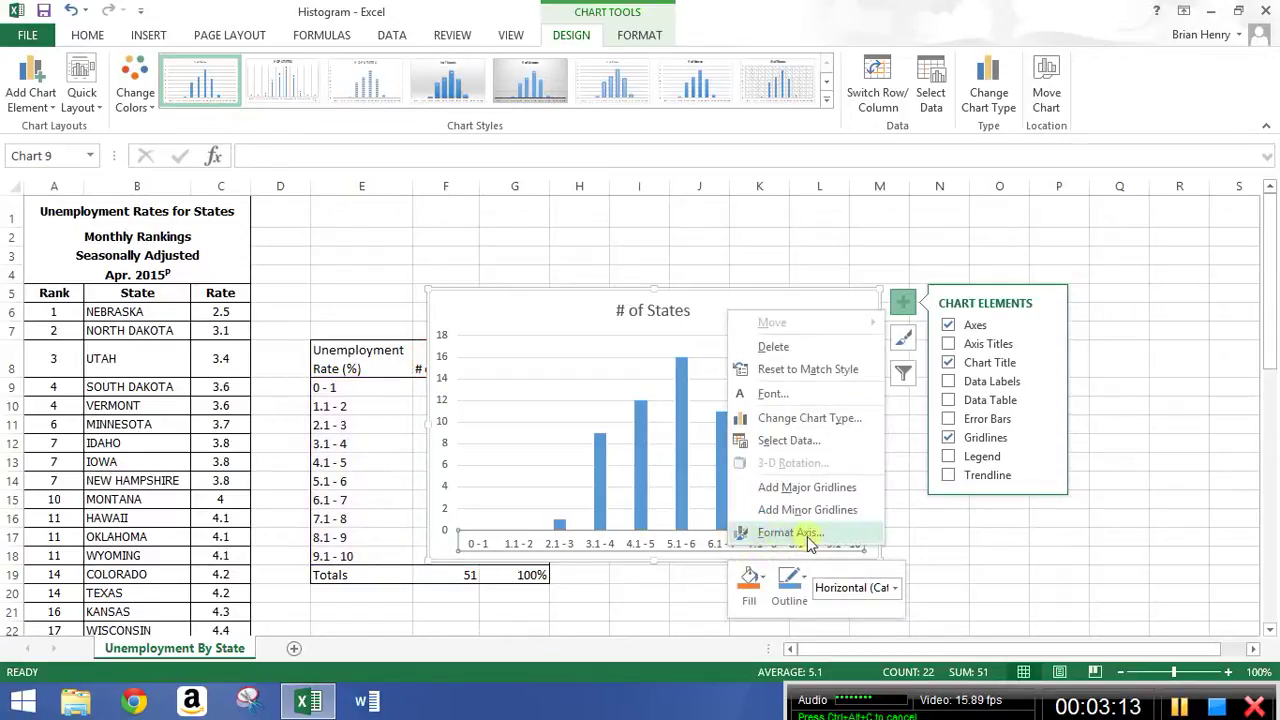
left_click(998, 589)
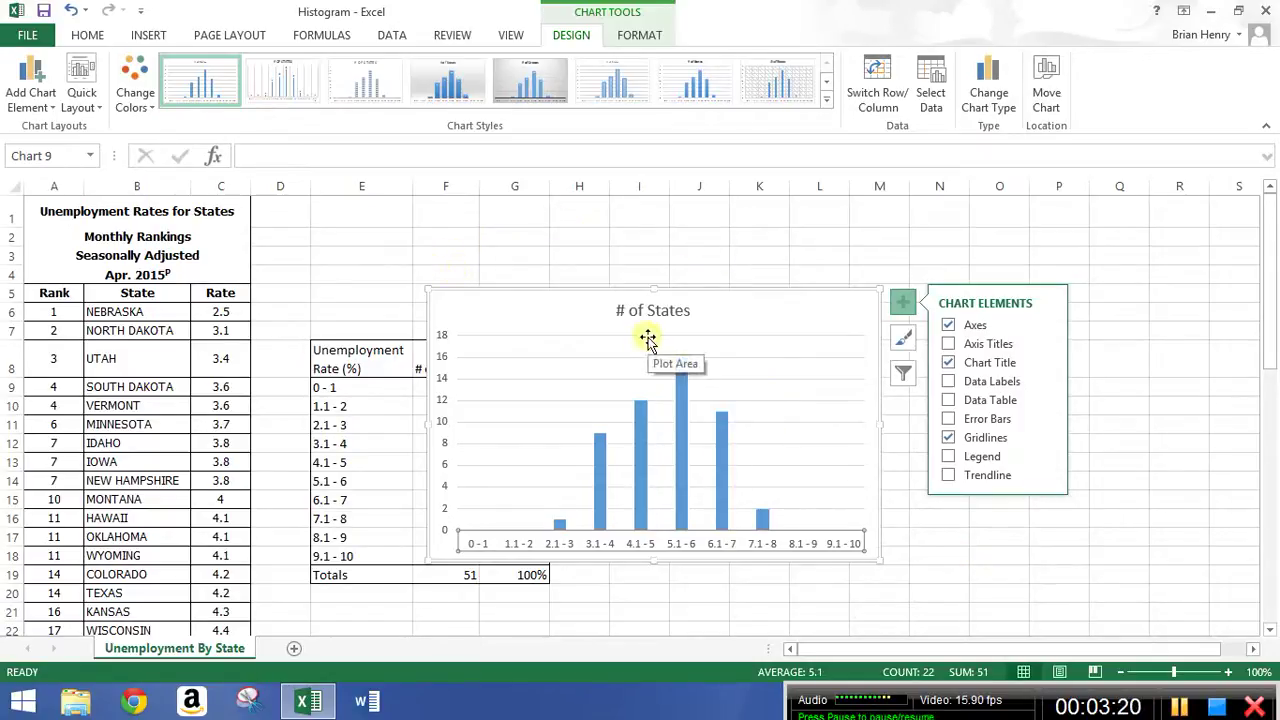
left_click(762, 316)
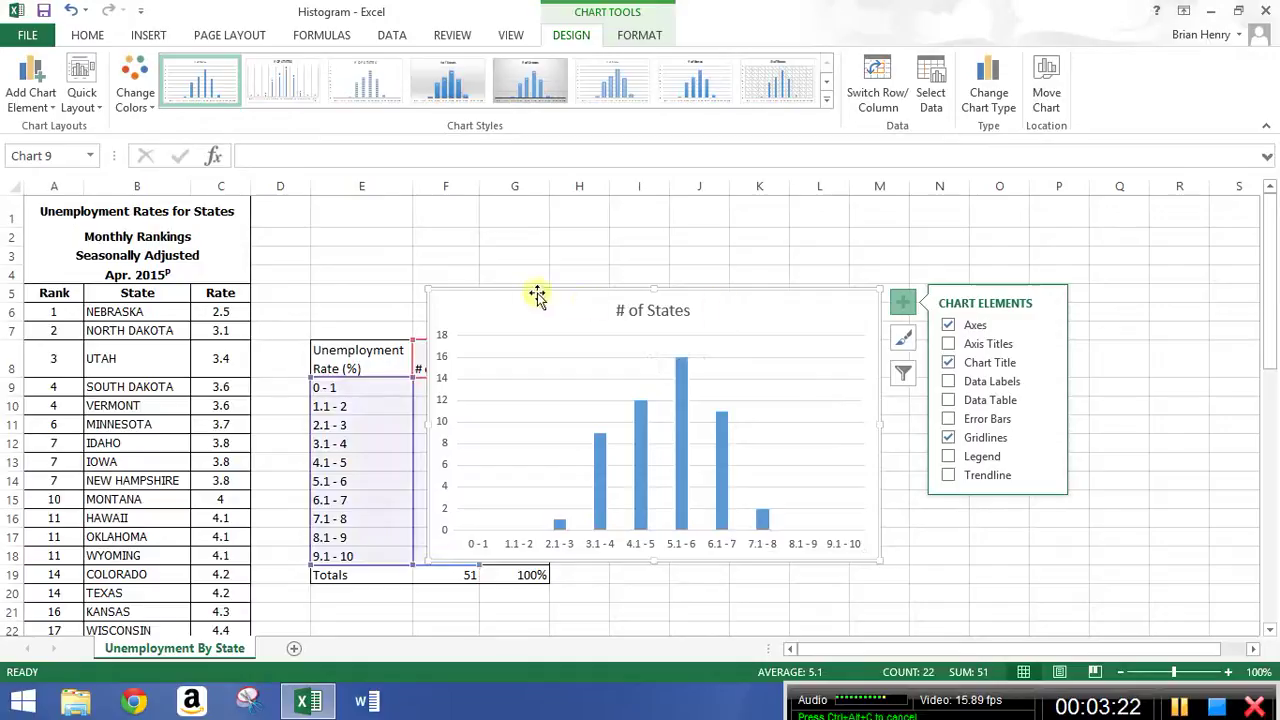
- Enlarge the # of States chart so it starts at column D, row 3, and add primary horizontal and vertical axis titles
left_click_drag(421, 287, 256, 252)
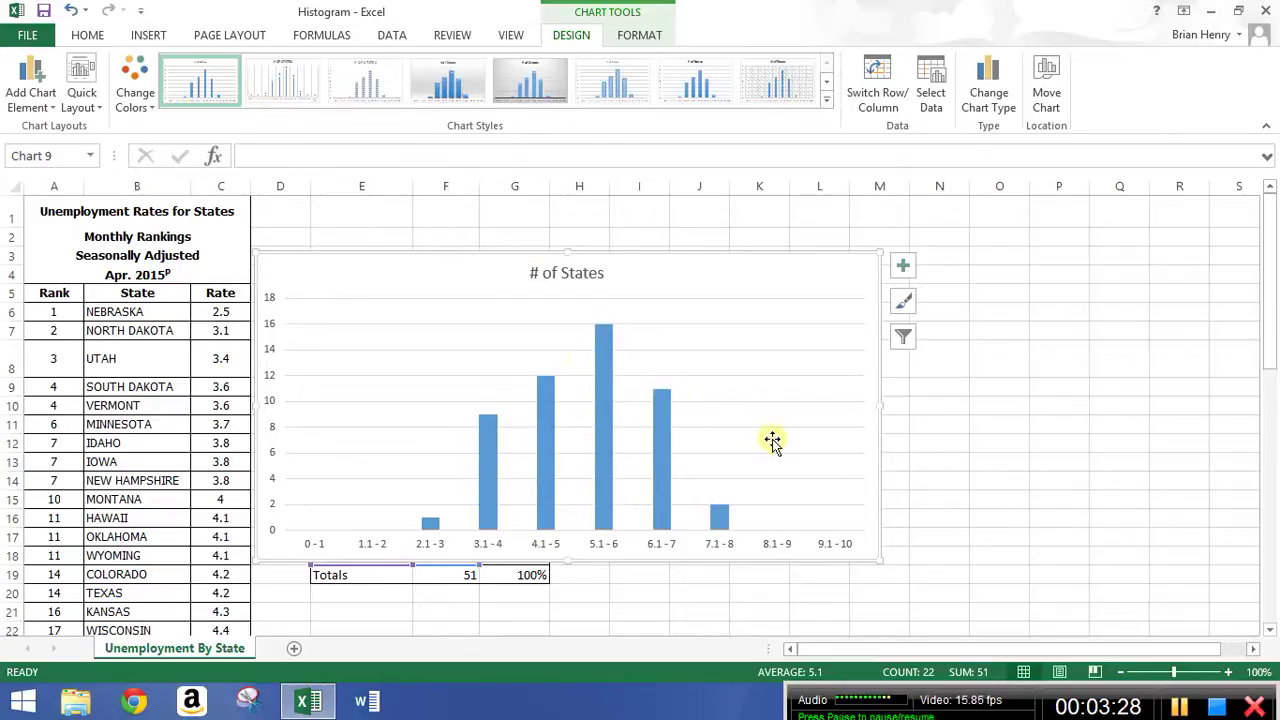
left_click(902, 266)
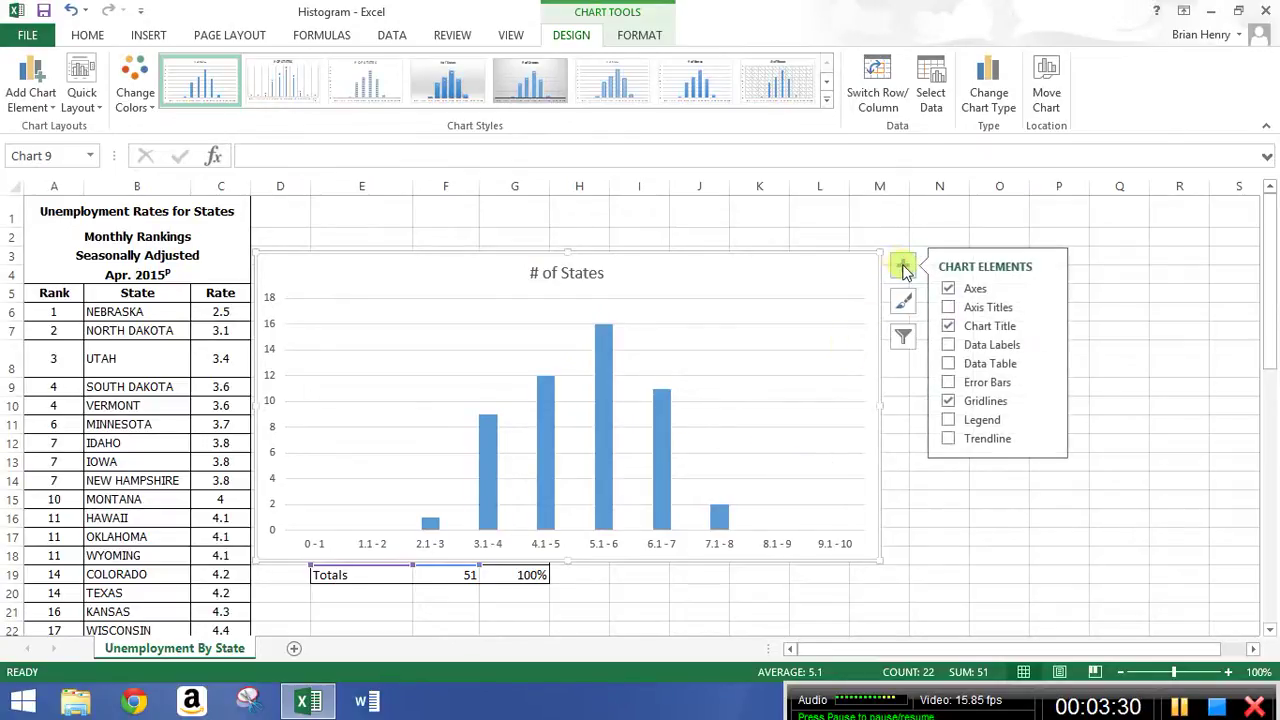
left_click(949, 309)
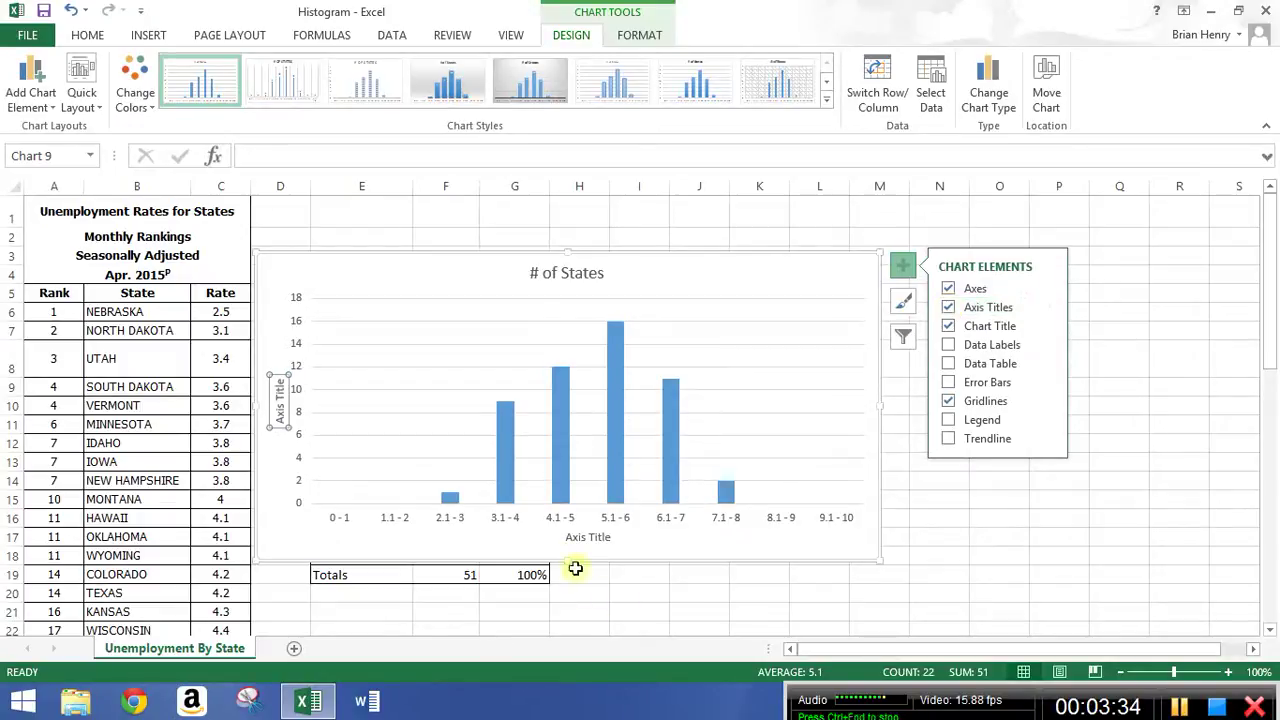
left_click(1048, 310)
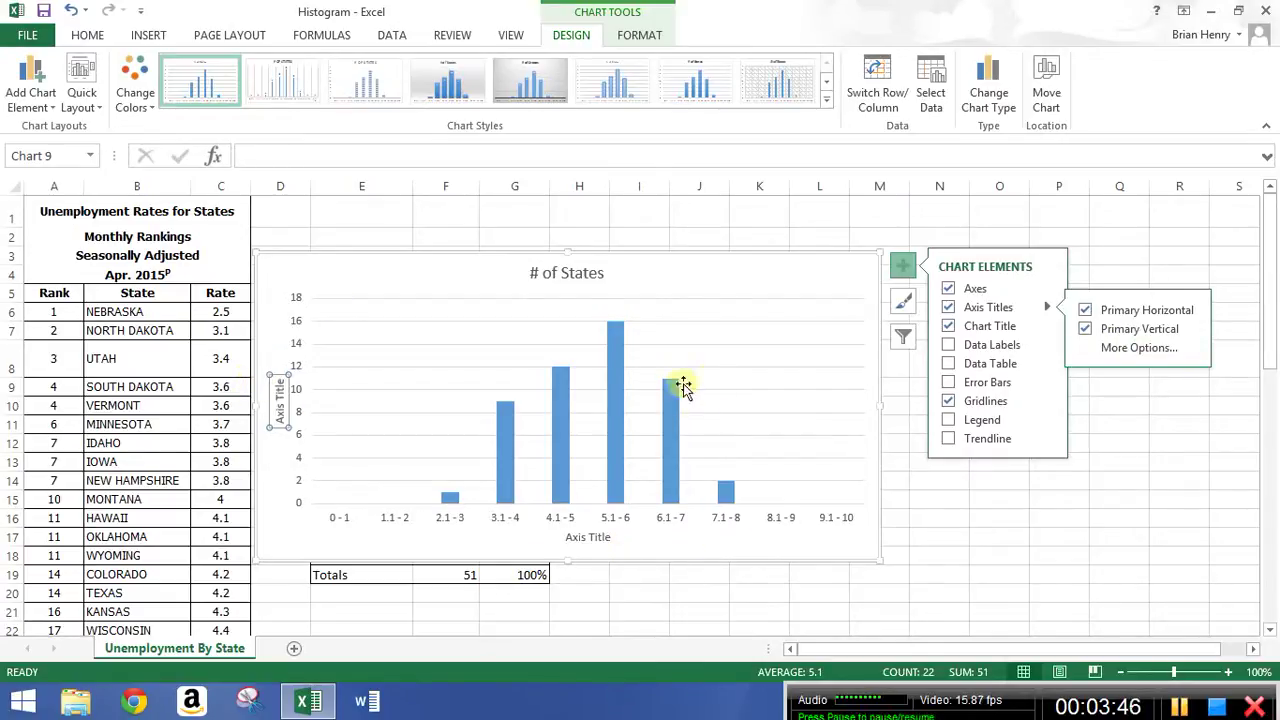
left_click(776, 277)
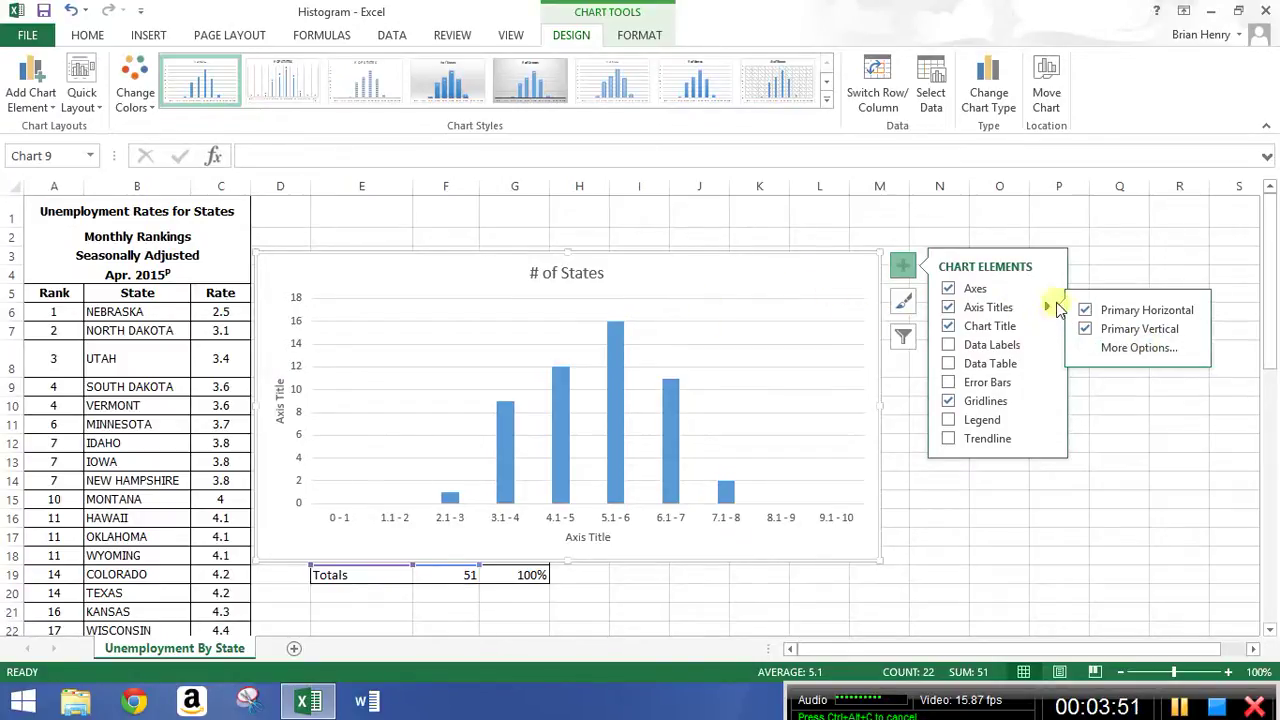
- Set the chart's horizontal axis title to "Unemployment Rate (%)"
left_click(1058, 308)
left_click(598, 535)
left_click_drag(609, 534, 545, 535)
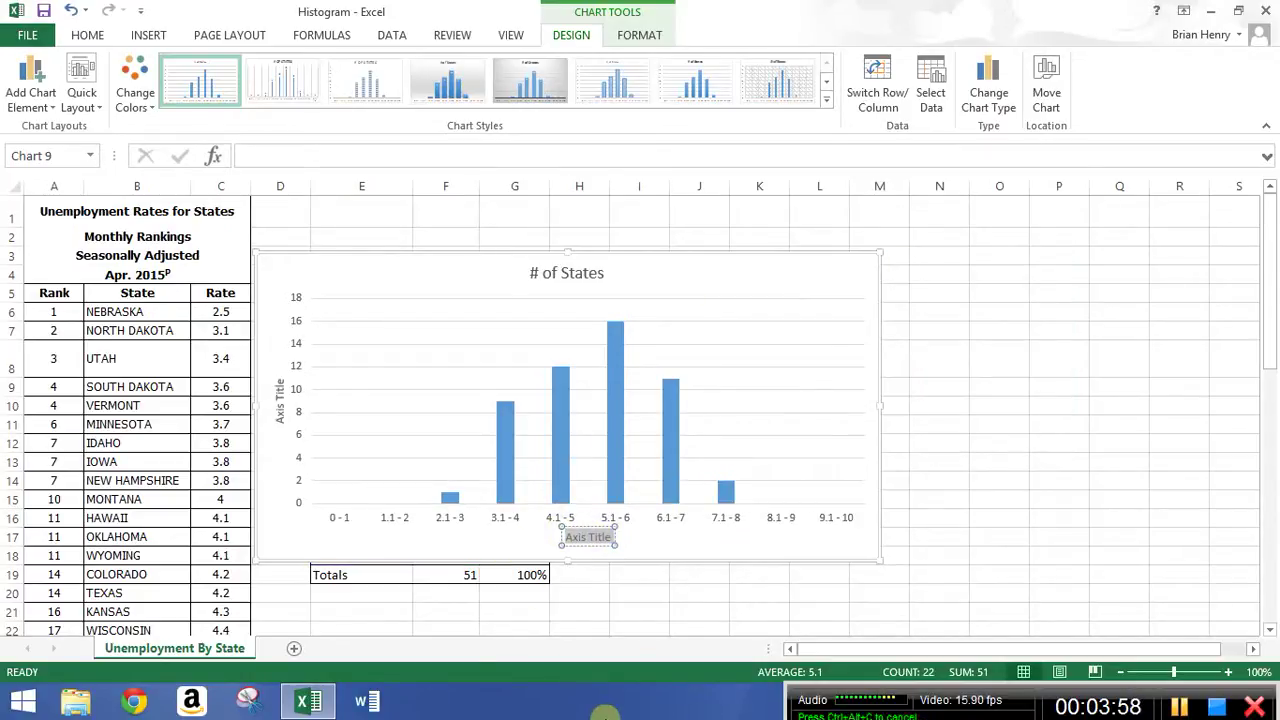
type("Unemployment Rat")
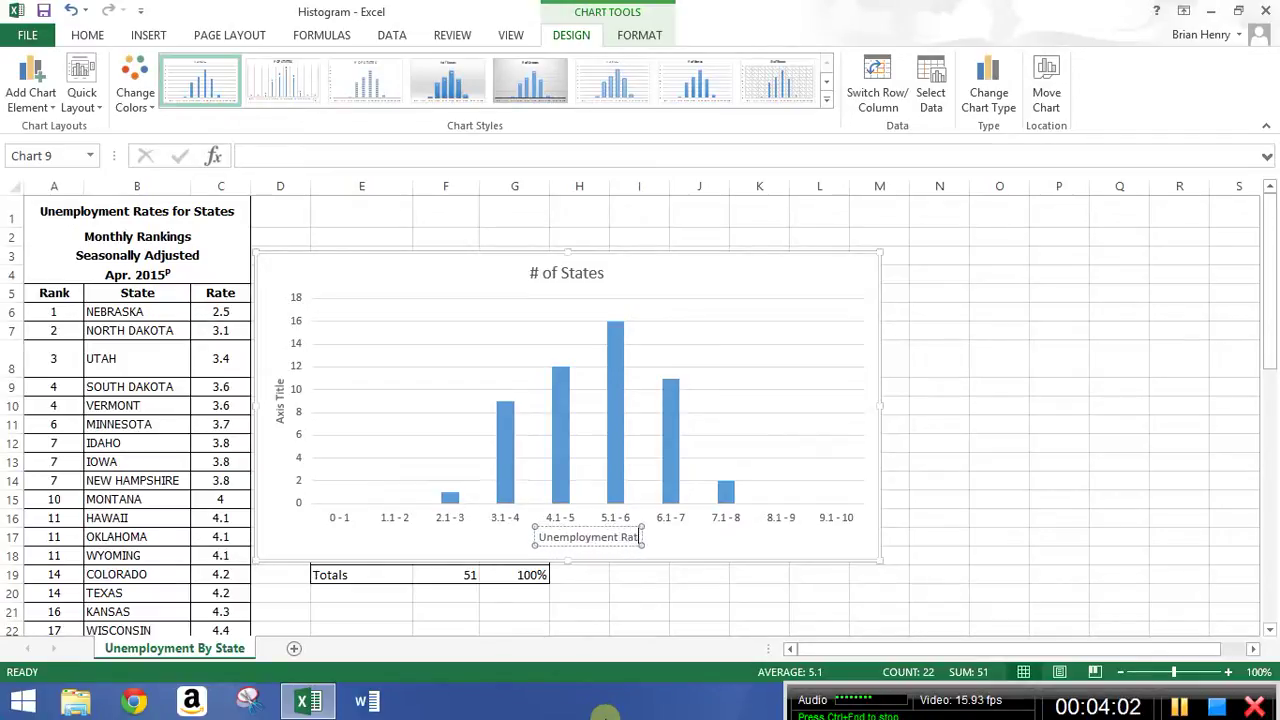
type("e (%)")
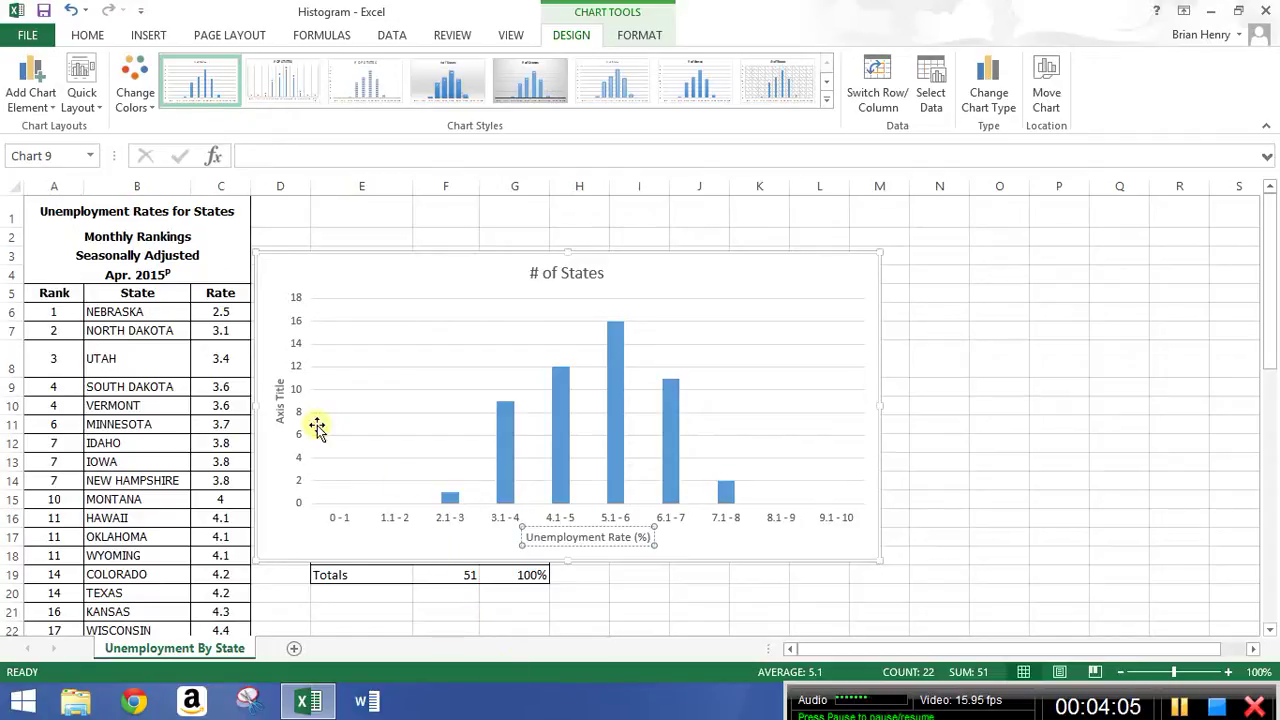
- Move the chart clear of the rate table, try adding a % sign to the 0 - 1 label in E9, and remove it
left_click(276, 398)
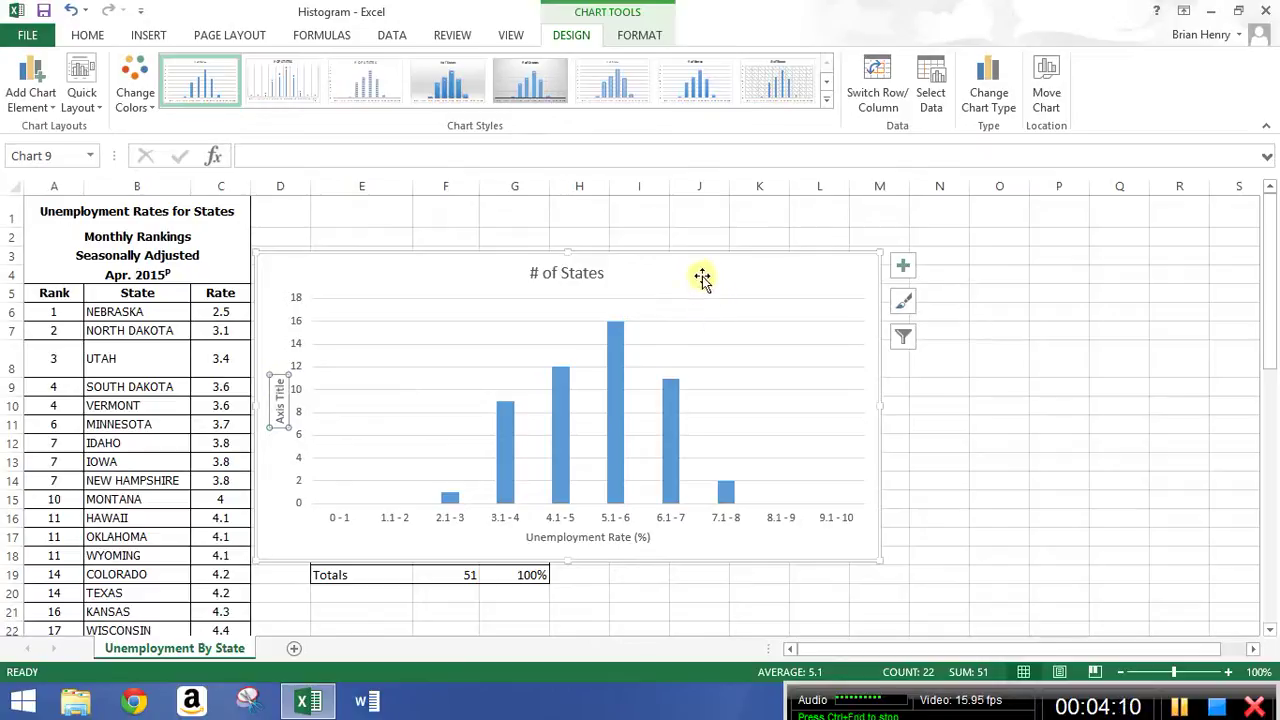
left_click_drag(698, 265, 1064, 360)
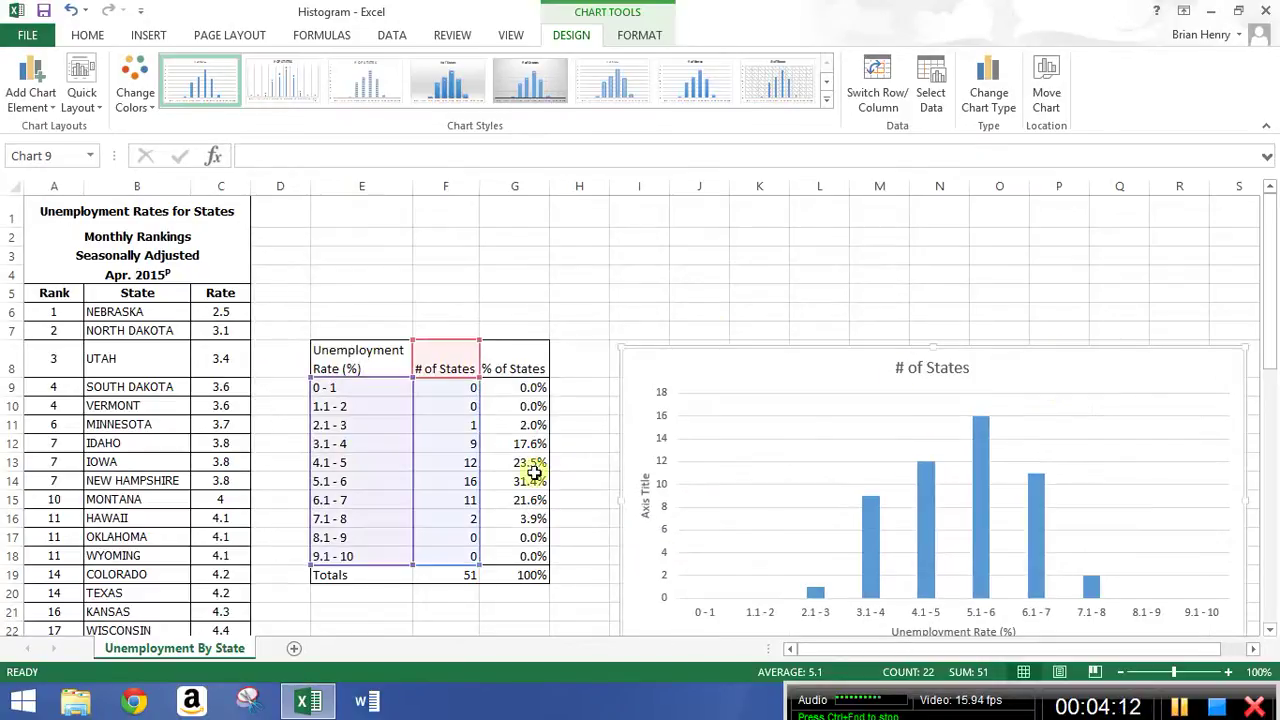
left_click(330, 386)
left_click(300, 157)
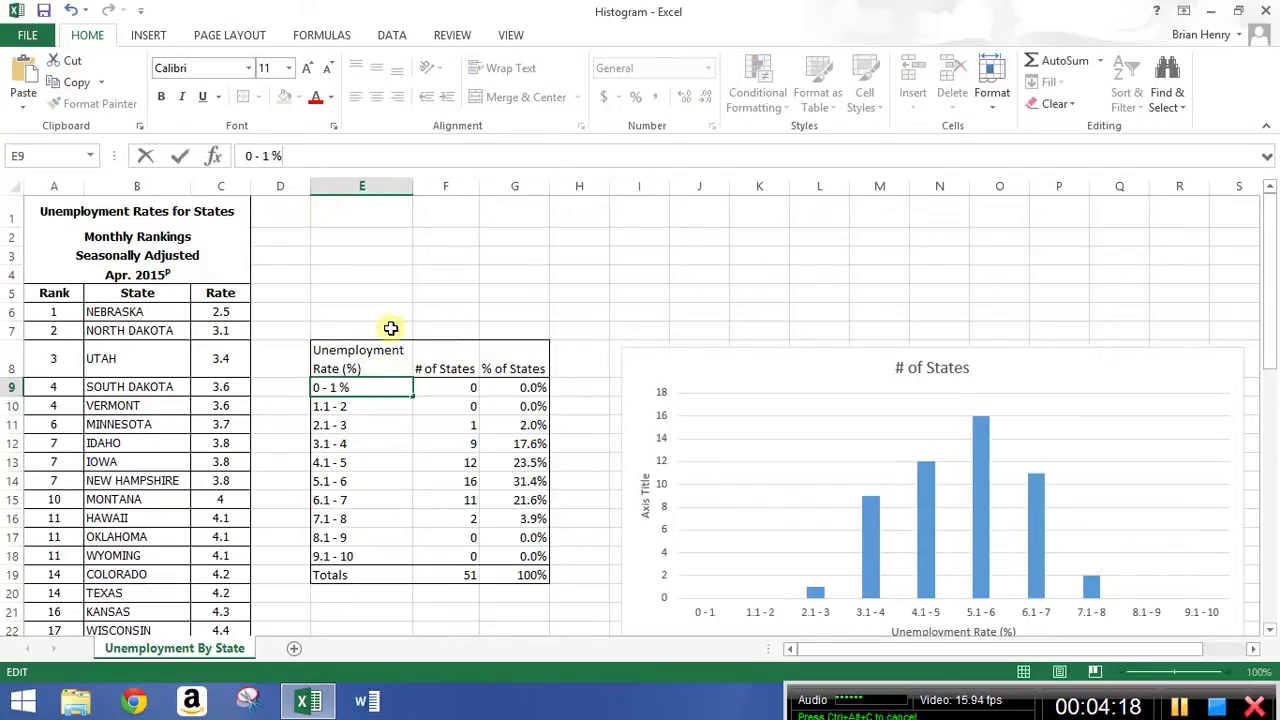
key("Tab")
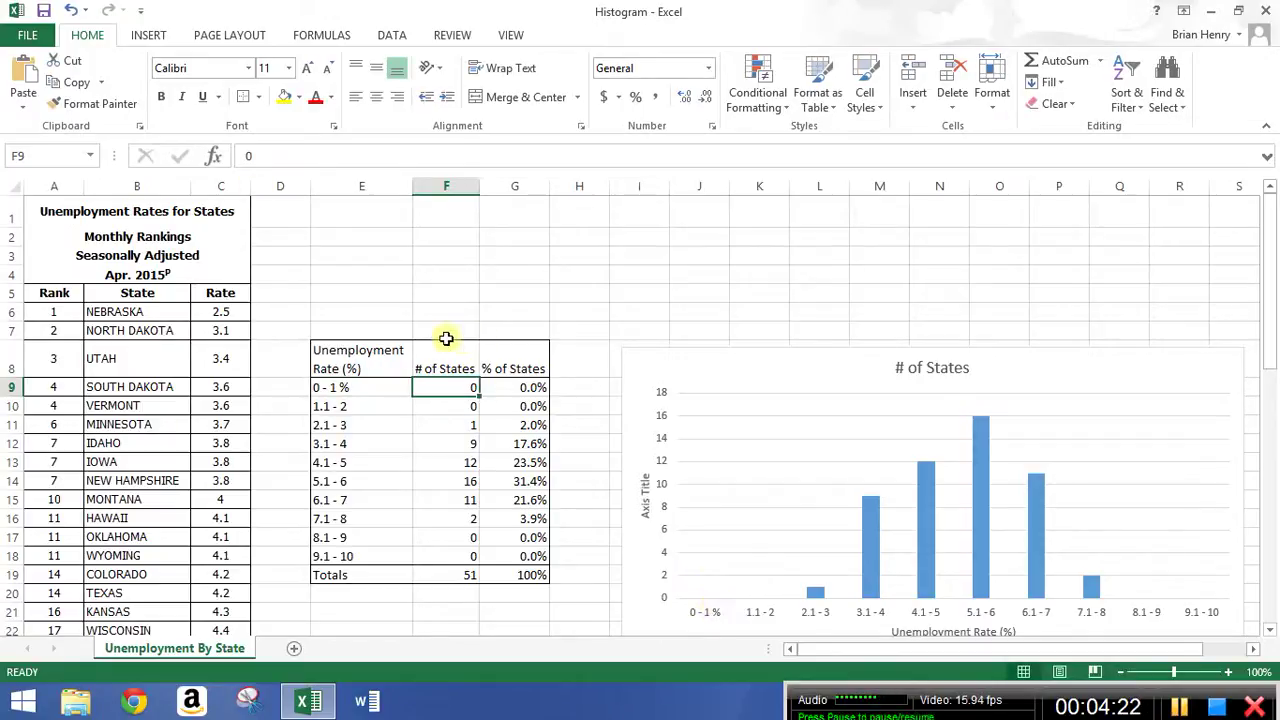
key("Left")
left_click(311, 157)
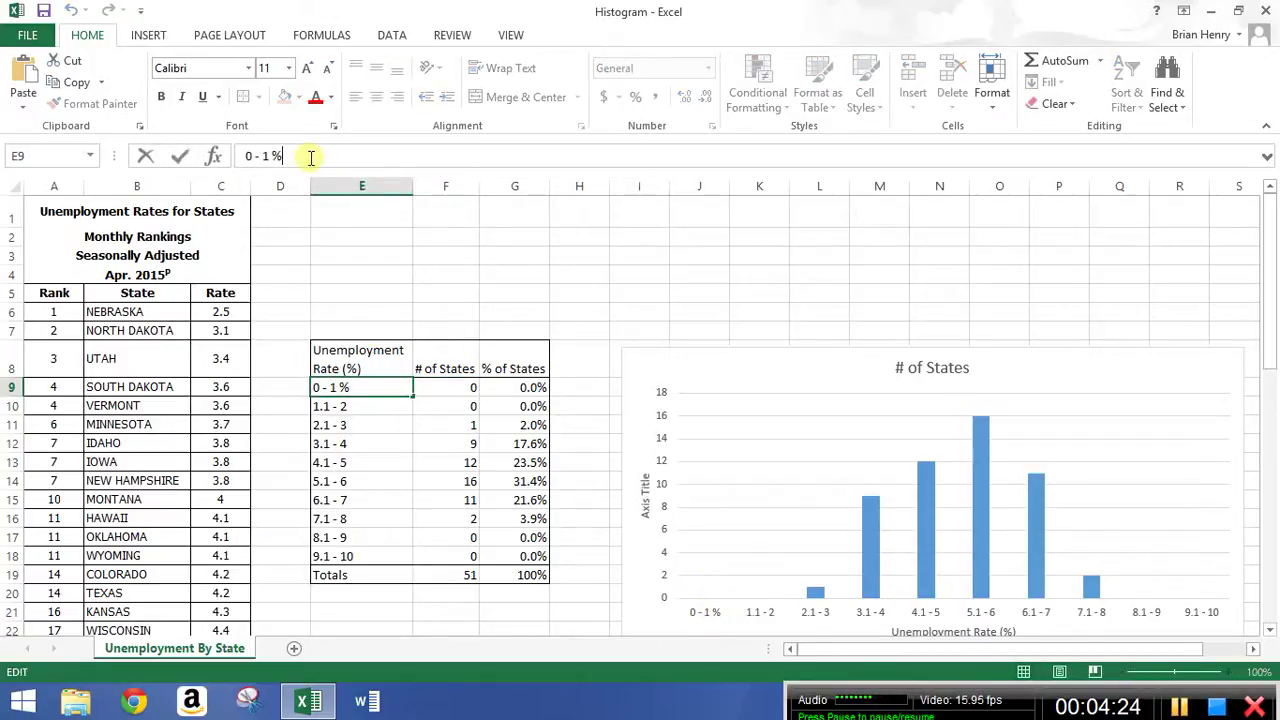
key("BackSpace")
key("BackSpace")
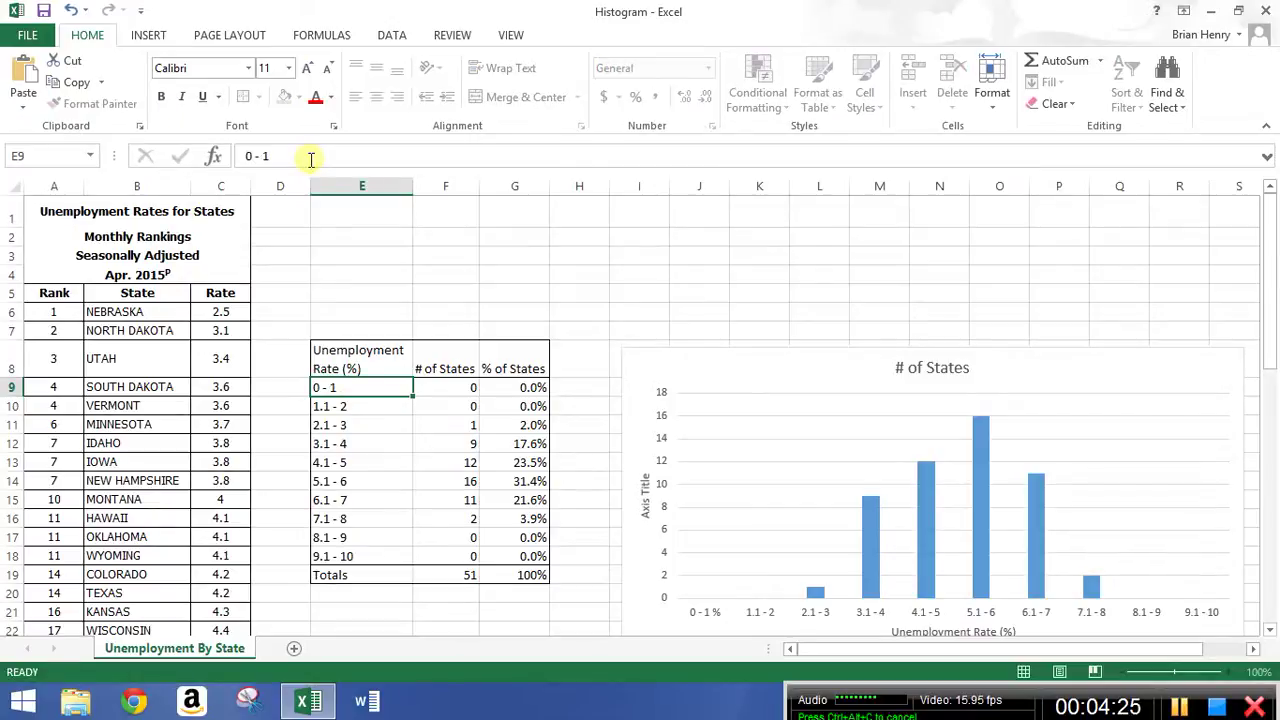
key("Return")
- Move the chart back over the rate table and set its vertical axis title to "Number of States"
left_click_drag(1086, 366, 815, 262)
left_click(375, 400)
left_click(378, 406)
key("BackSpace")
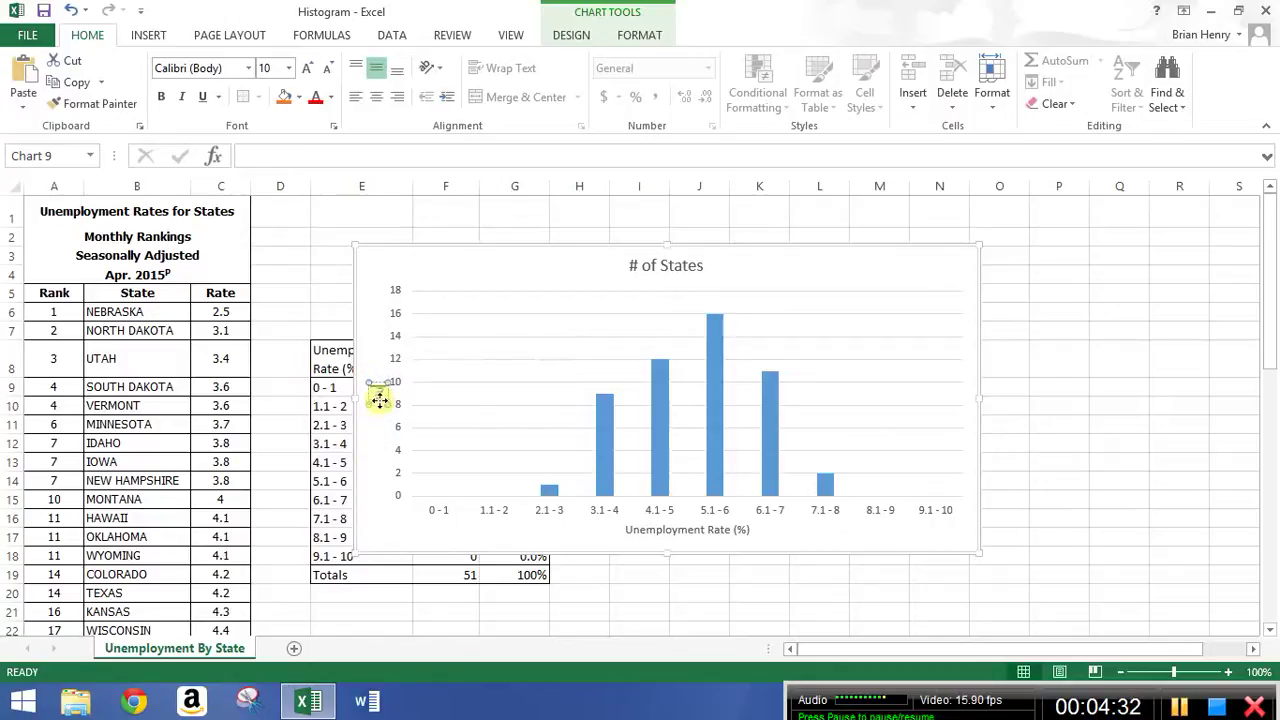
type("Number of States")
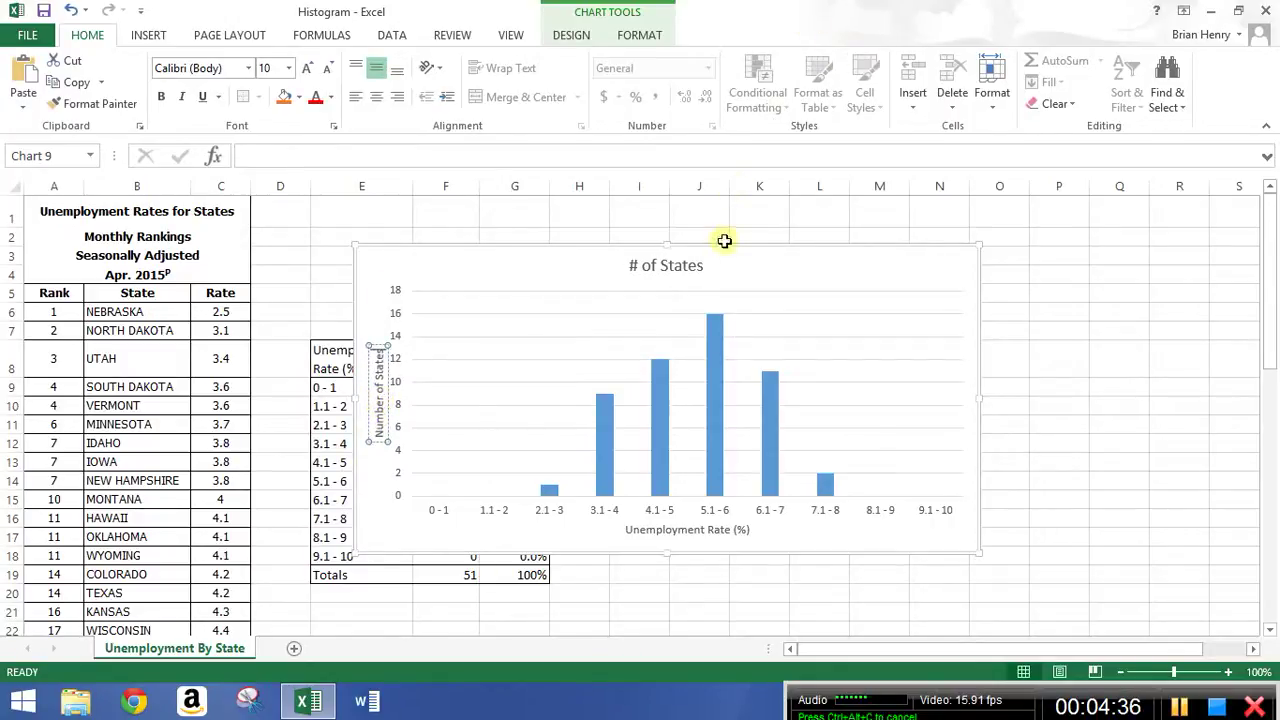
- Change the chart title to "US Unemployment Rate Distribution" and enlarge the chart so it starts at column D, row 1
left_click(688, 270)
left_click_drag(703, 266, 628, 264)
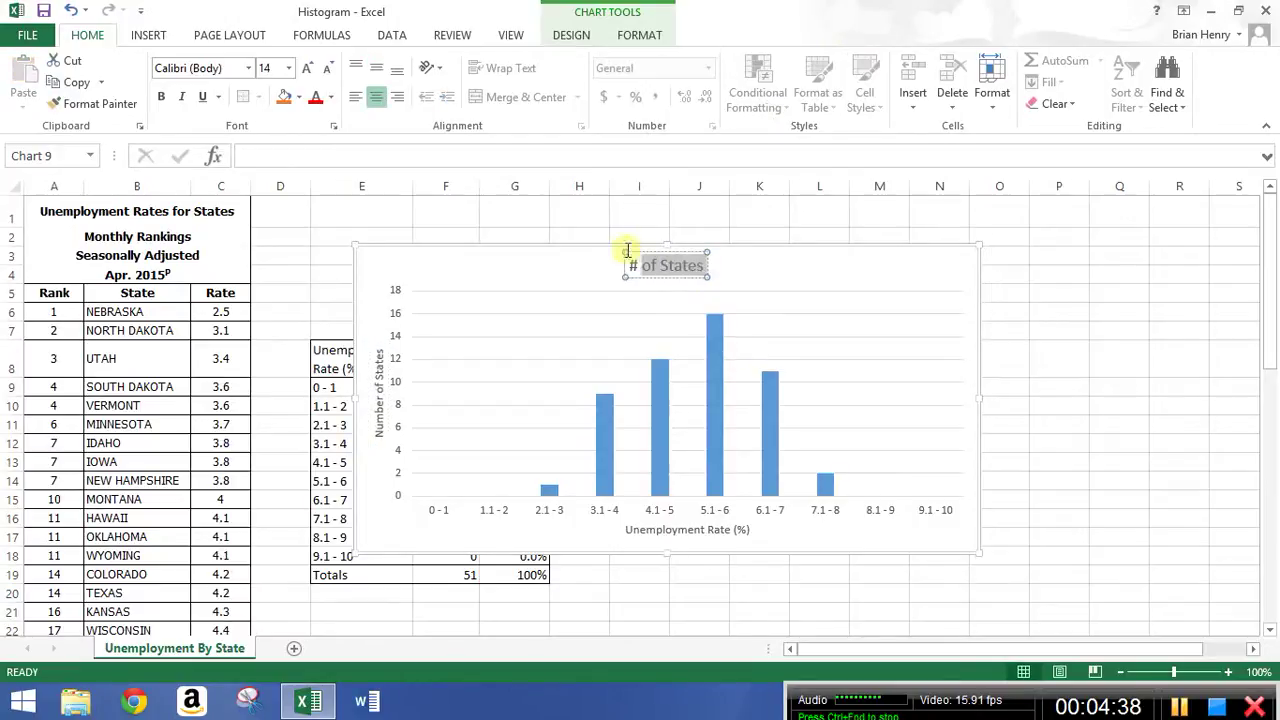
type("US")
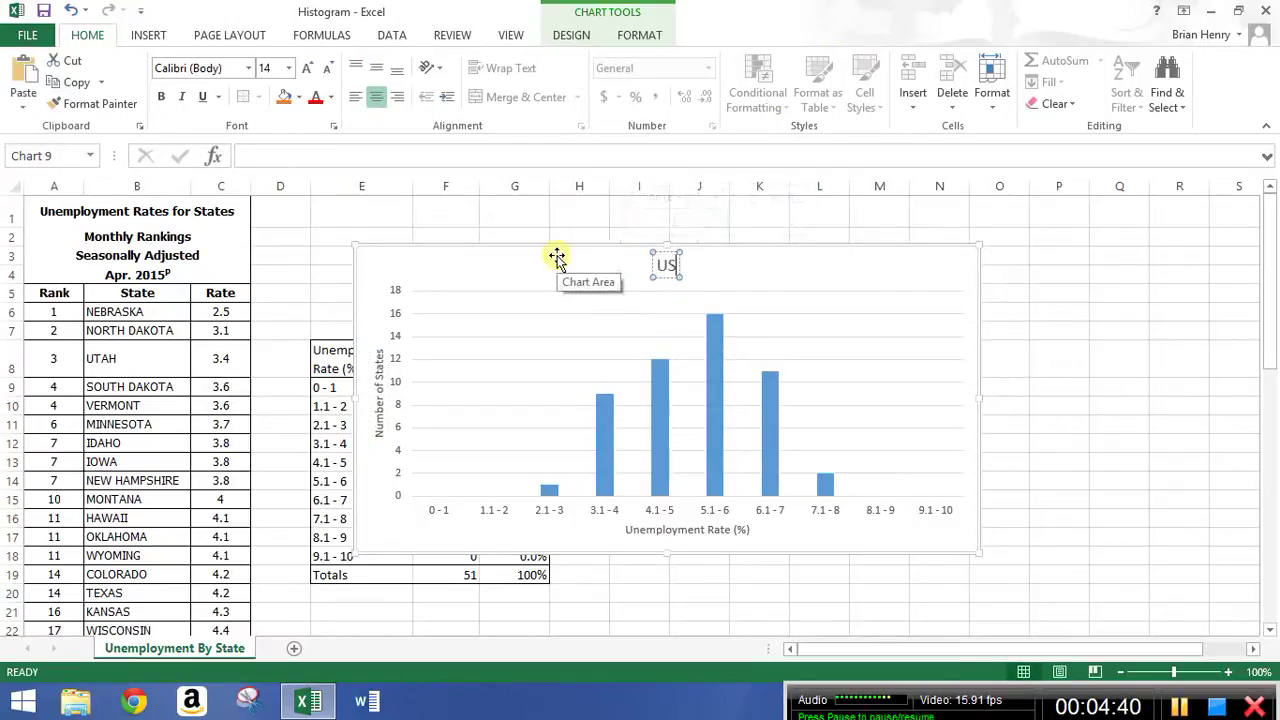
type(" Unemploy")
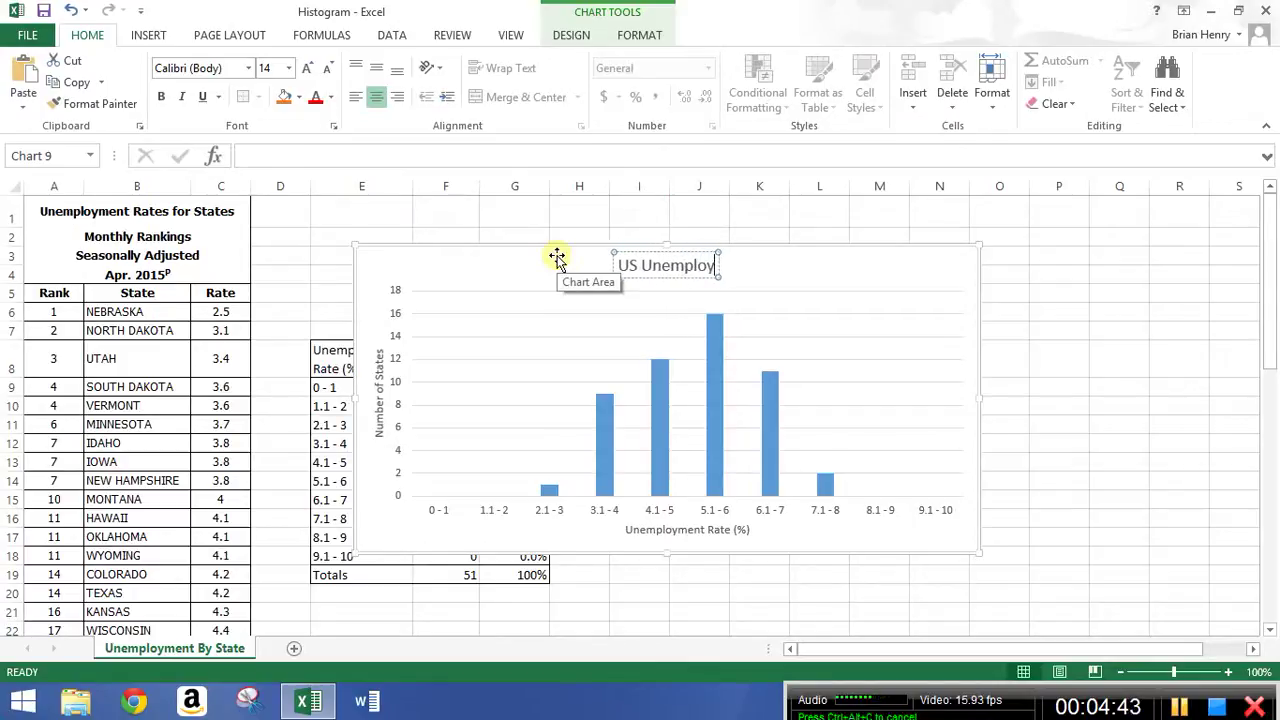
type("ment Rate D")
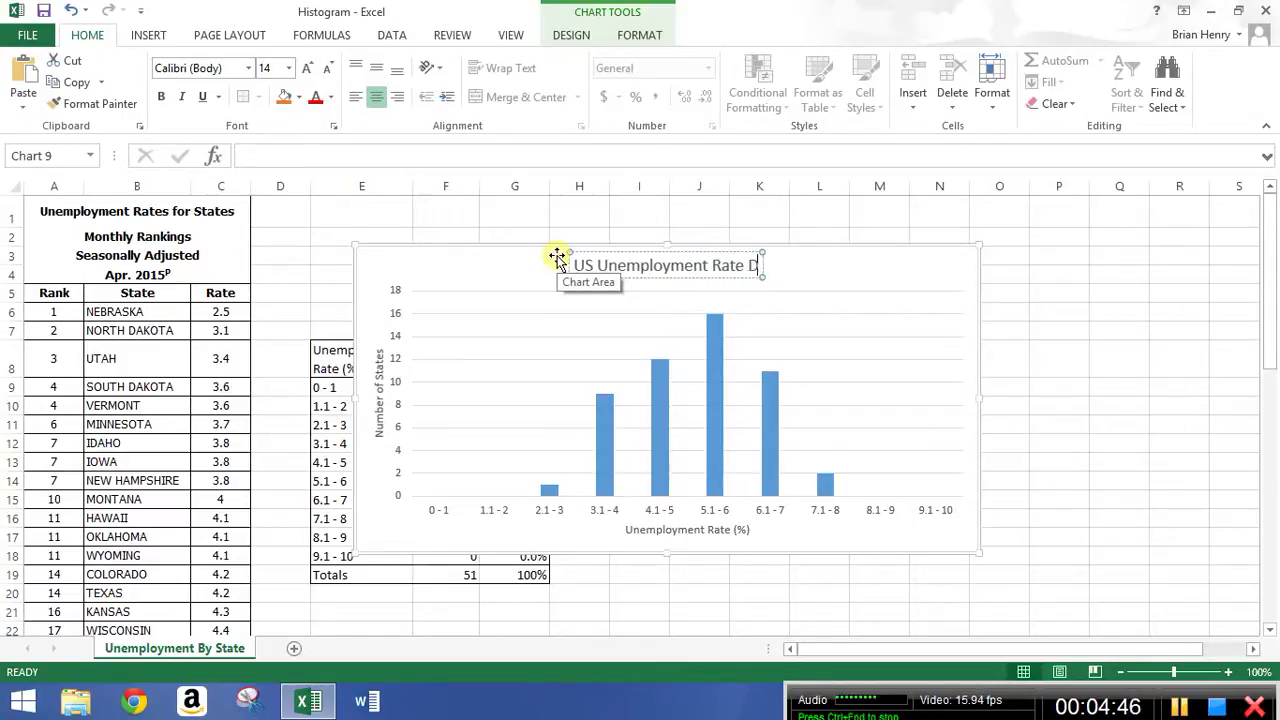
type("istribution")
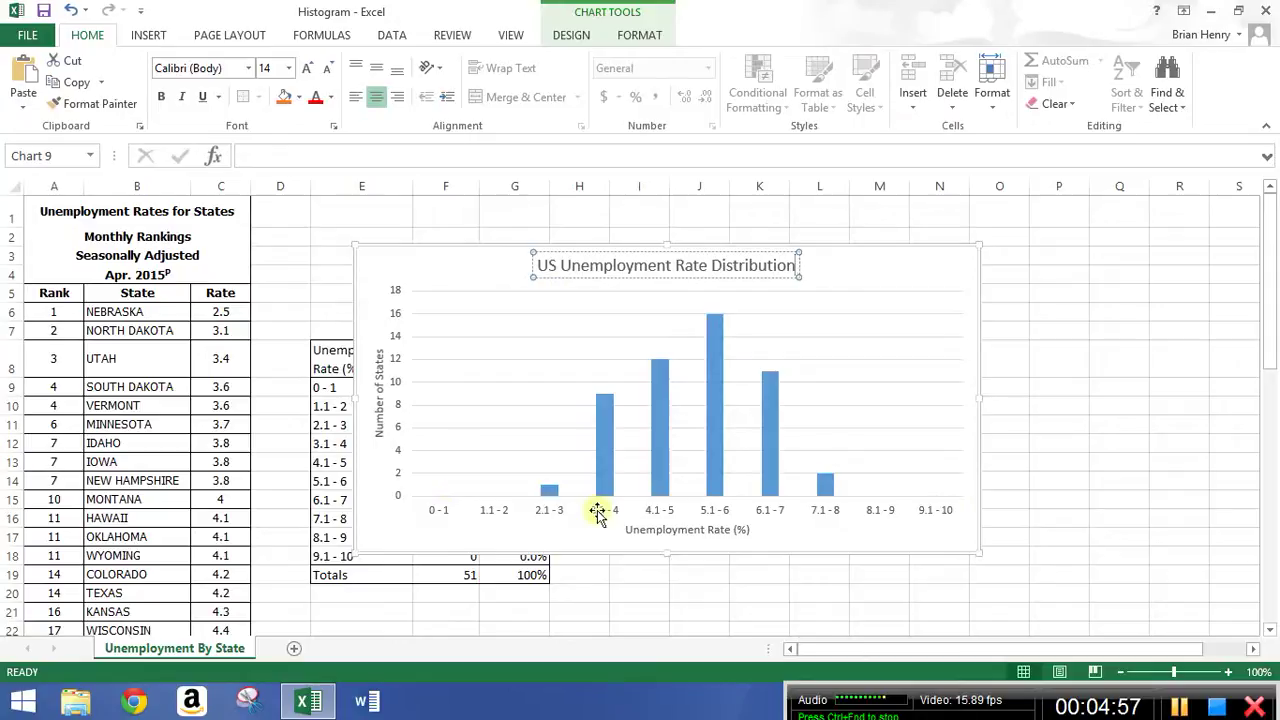
left_click(891, 264)
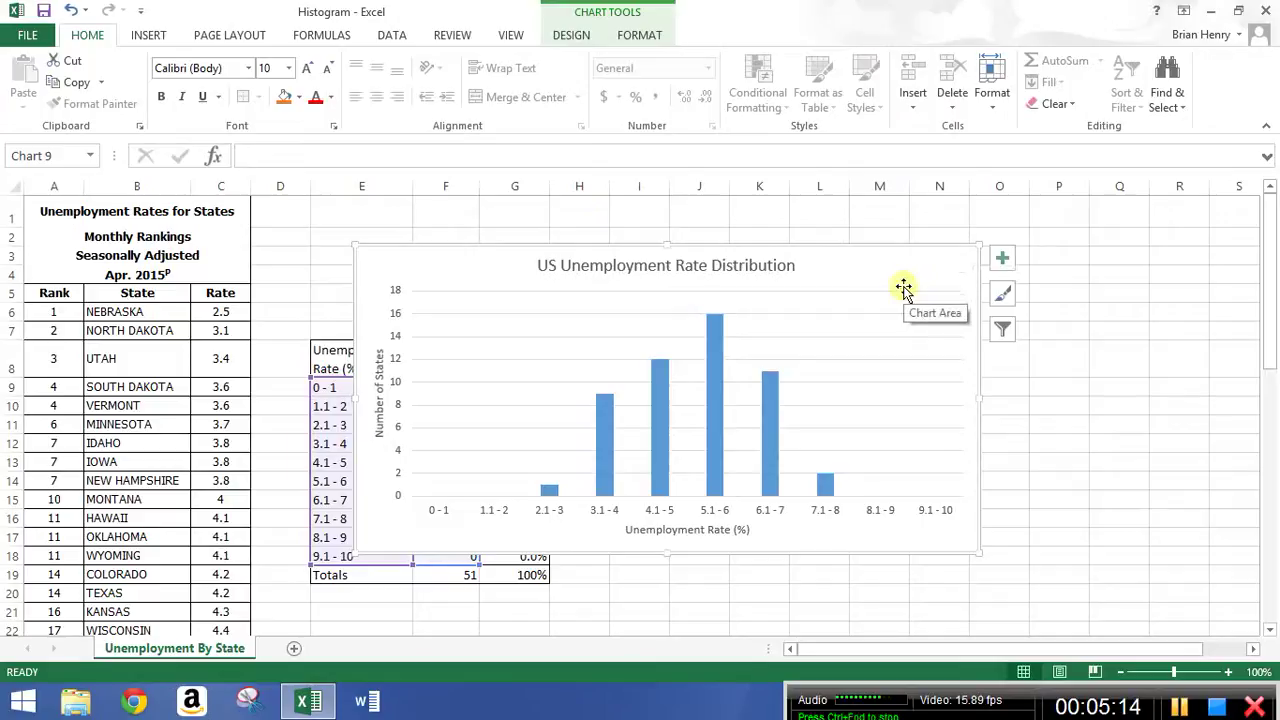
left_click_drag(351, 249, 282, 224)
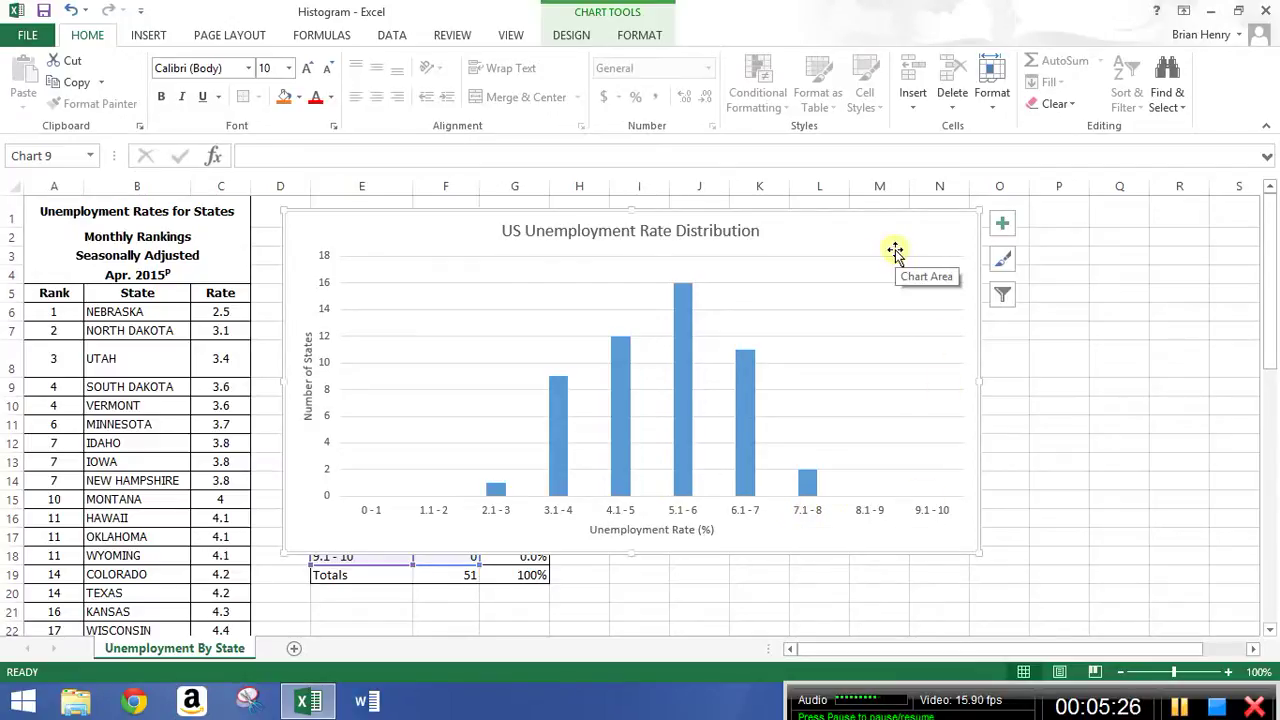
- Examine the states with the highest unemployment rates at the end of the list and those with the lowest at its start
left_click_drag(1278, 270, 1278, 572)
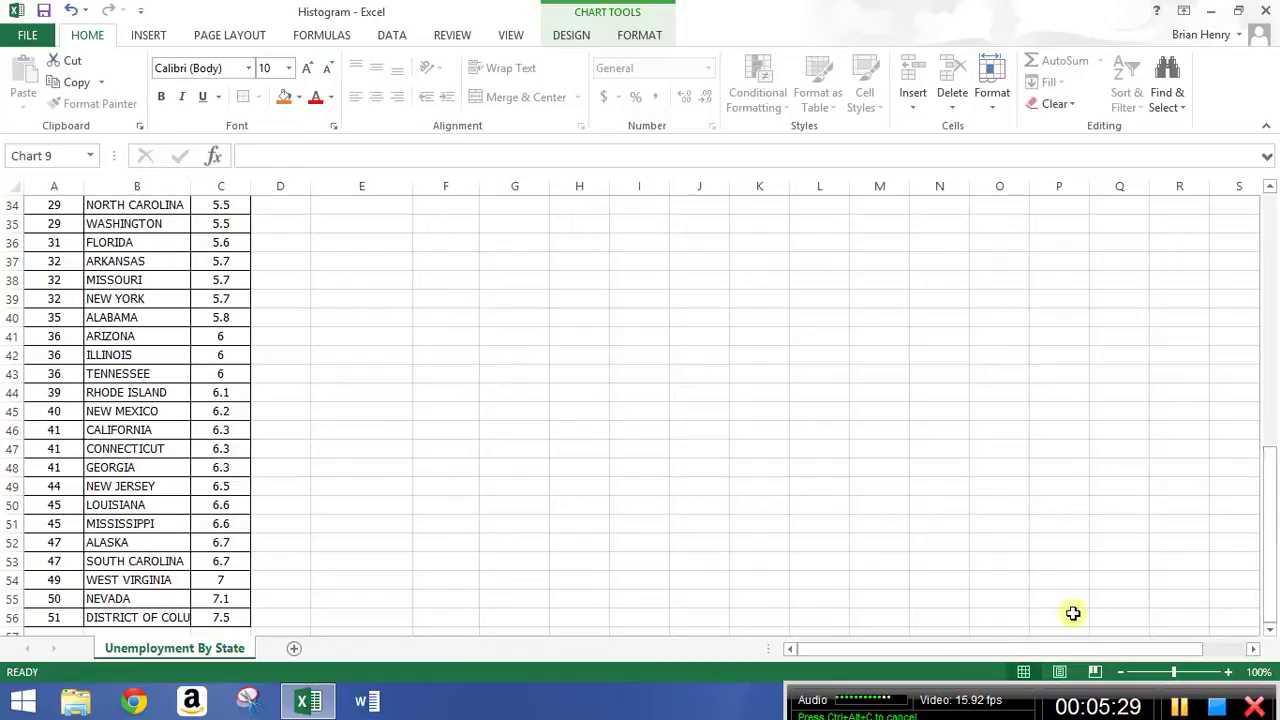
left_click(150, 611)
left_click(160, 596)
left_click(137, 582)
left_click(105, 562)
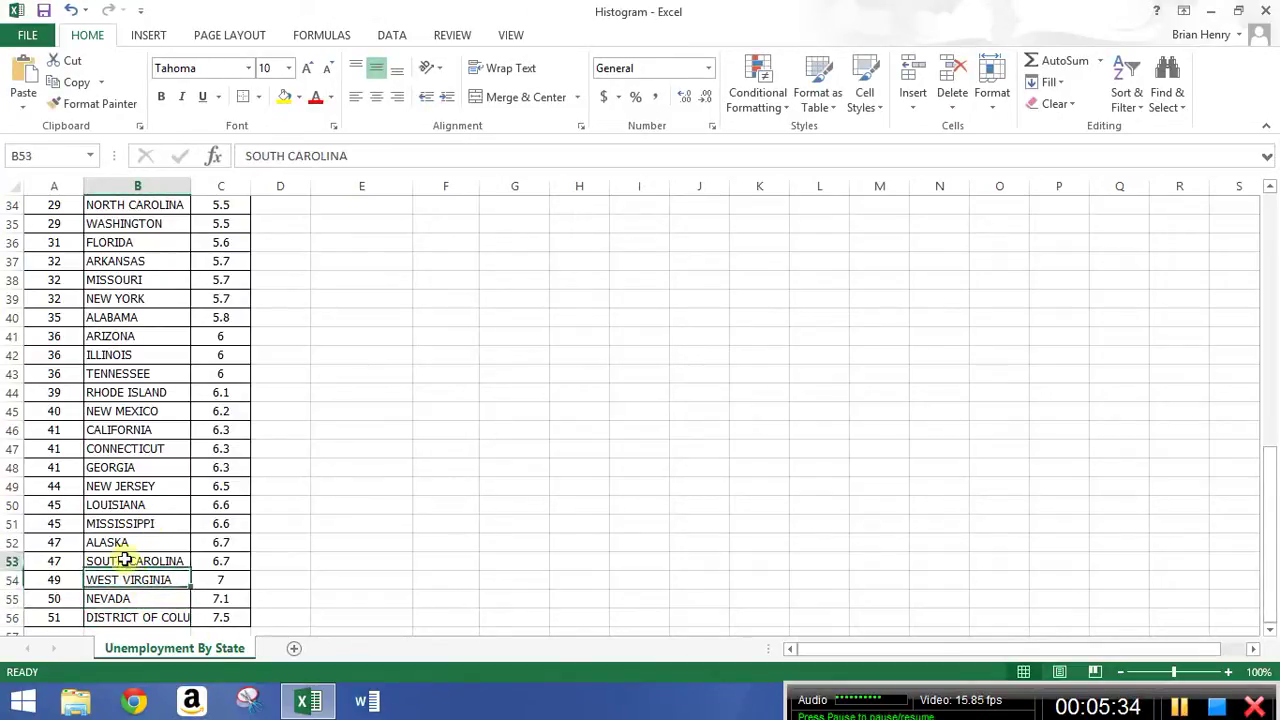
scroll(363, 557, "up", 11)
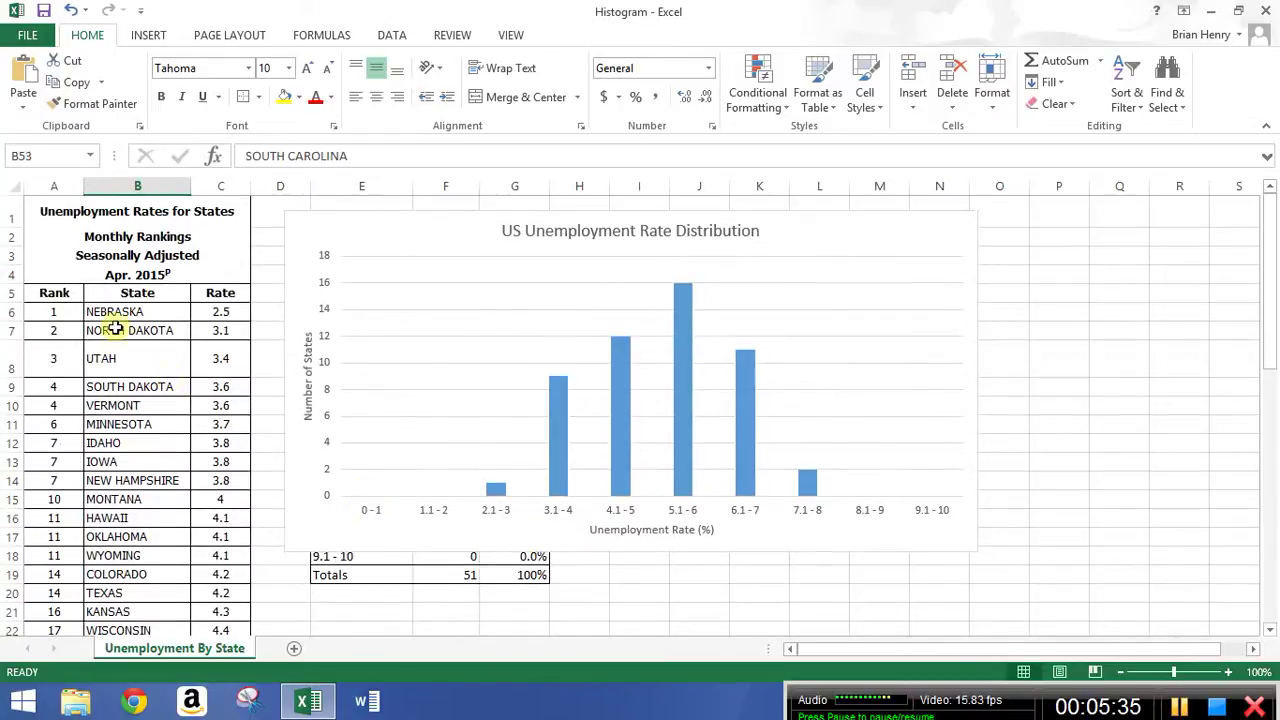
left_click(117, 312)
left_click(135, 331)
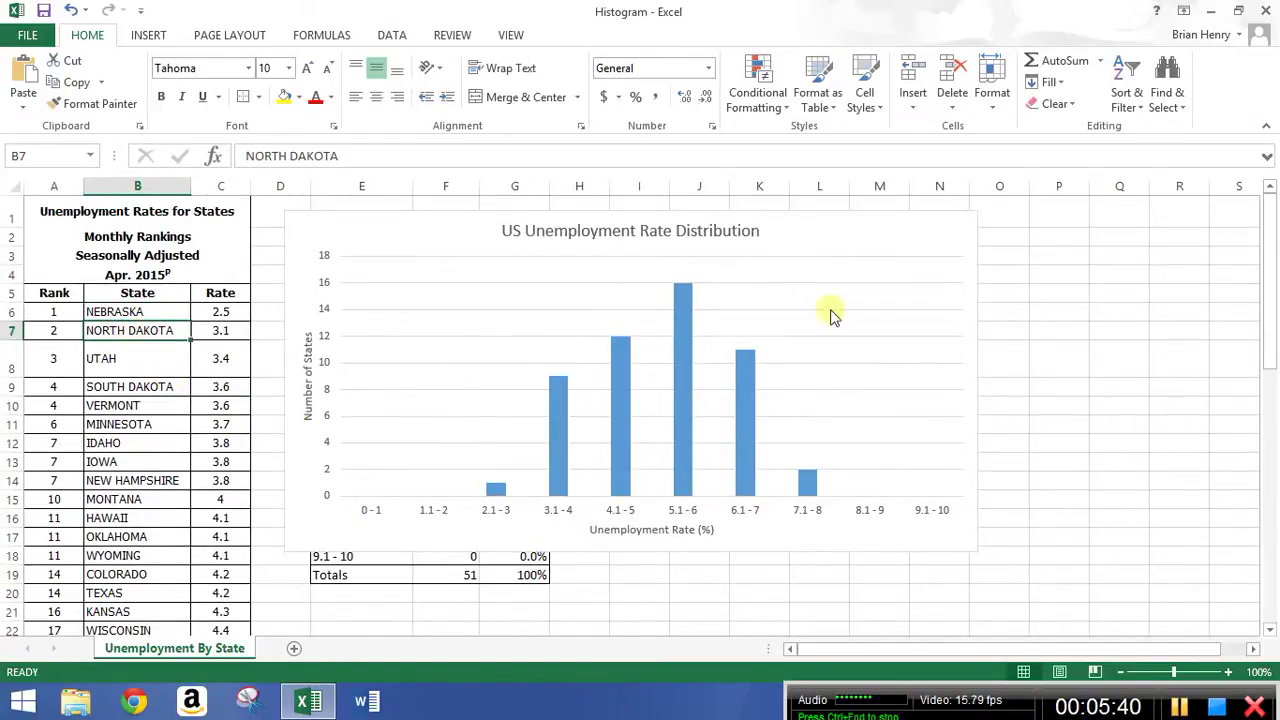
- Try several preset chart styles on the histogram, including ones with data labels, and reapply the first style
left_click(829, 234)
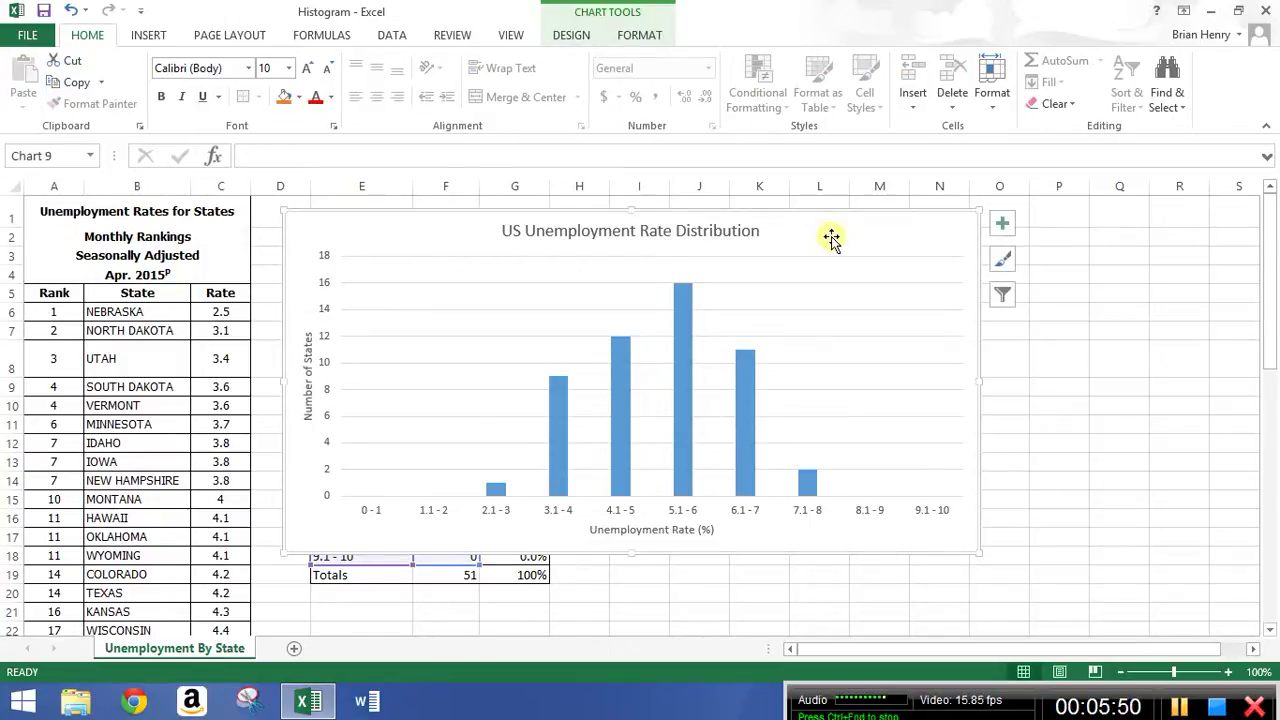
left_click(572, 36)
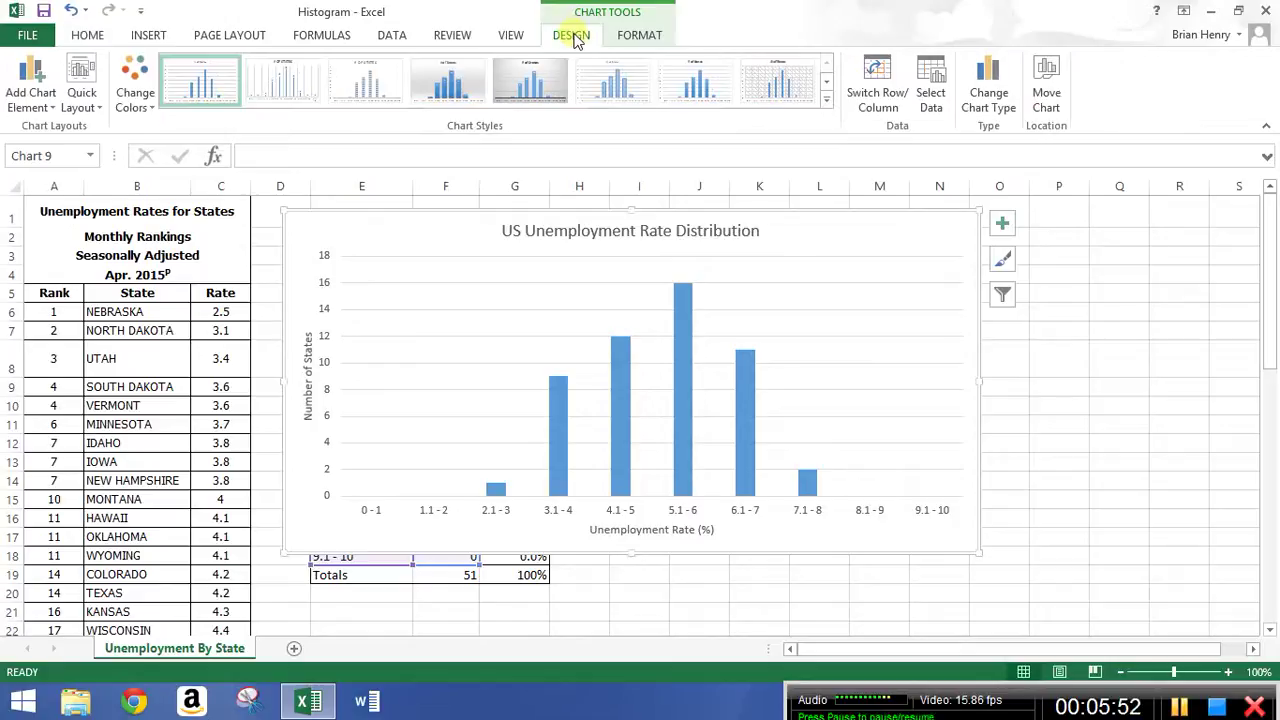
left_click(365, 85)
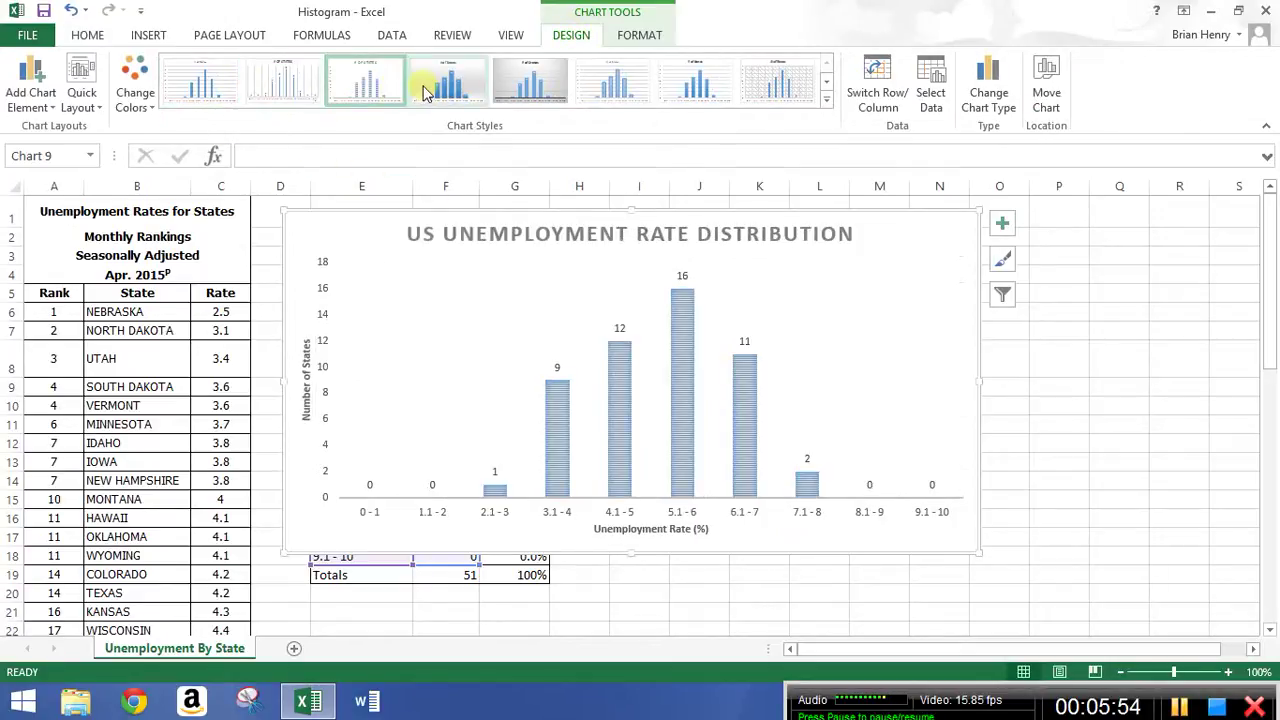
left_click(430, 88)
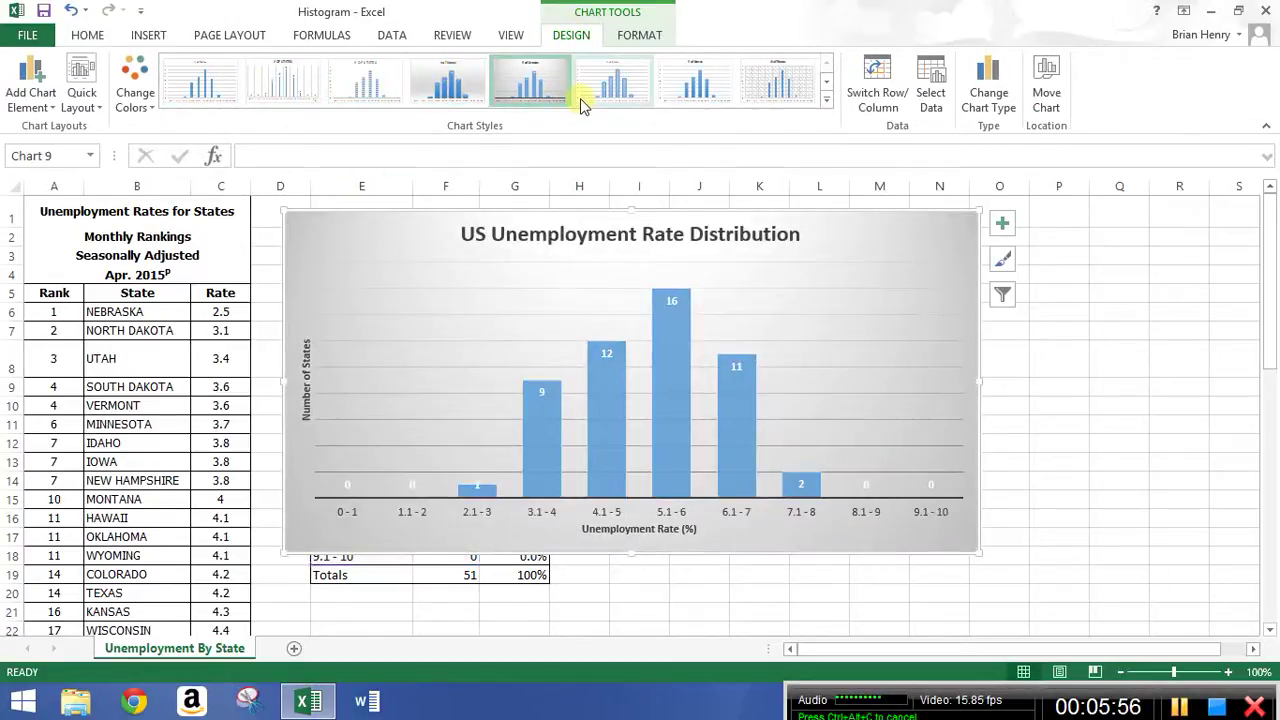
left_click(605, 93)
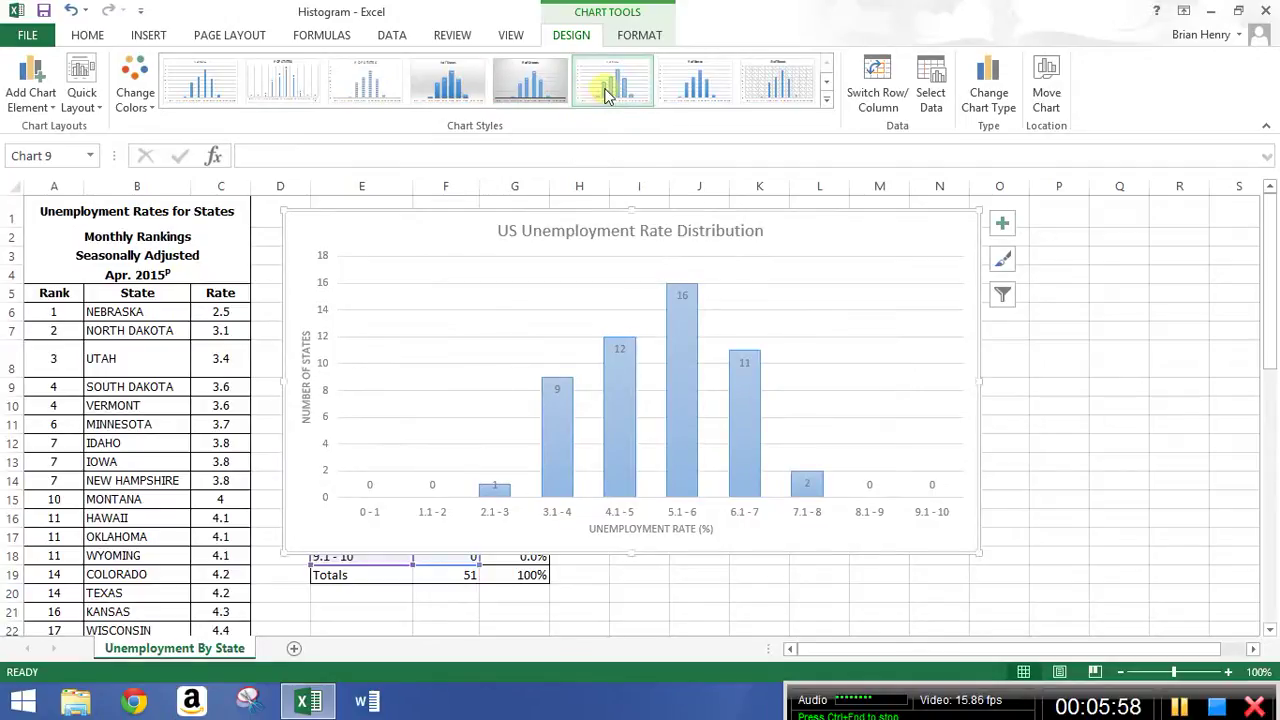
left_click(696, 85)
left_click(786, 93)
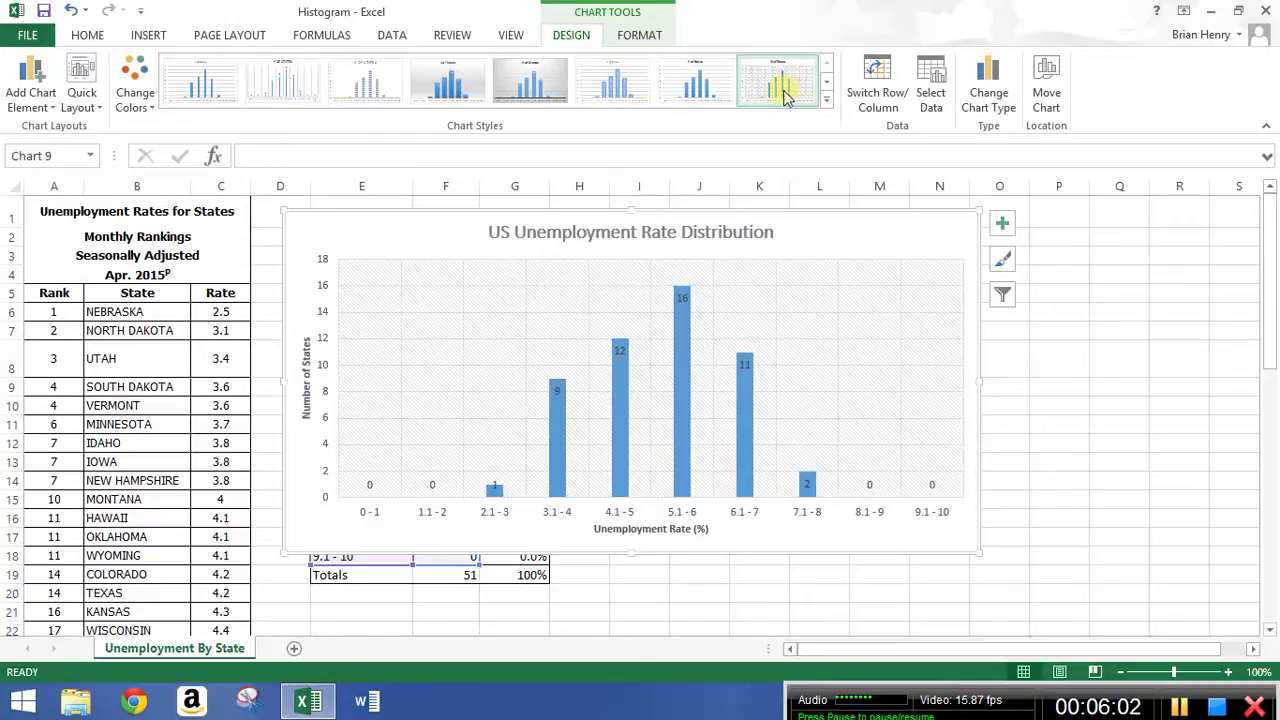
left_click(210, 85)
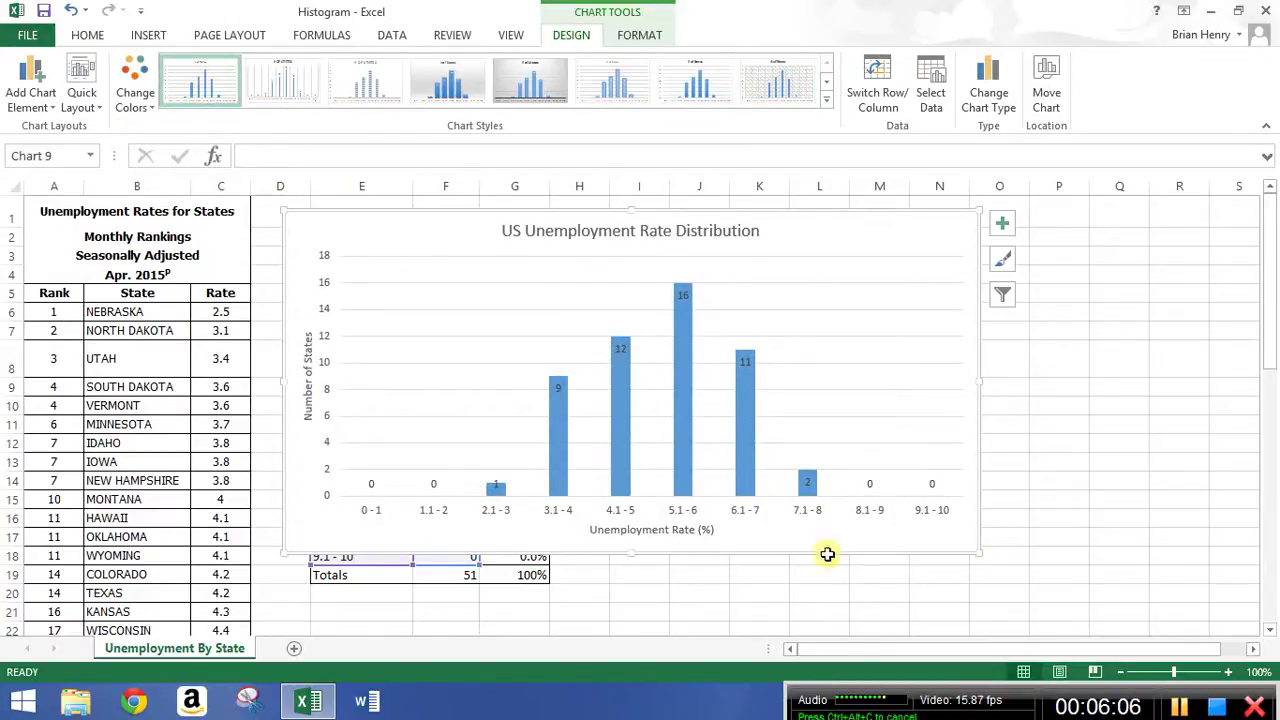
- Try filling the histogram columns with a custom pink colour picked from the colour spectrum
left_click(152, 100)
left_click(152, 100)
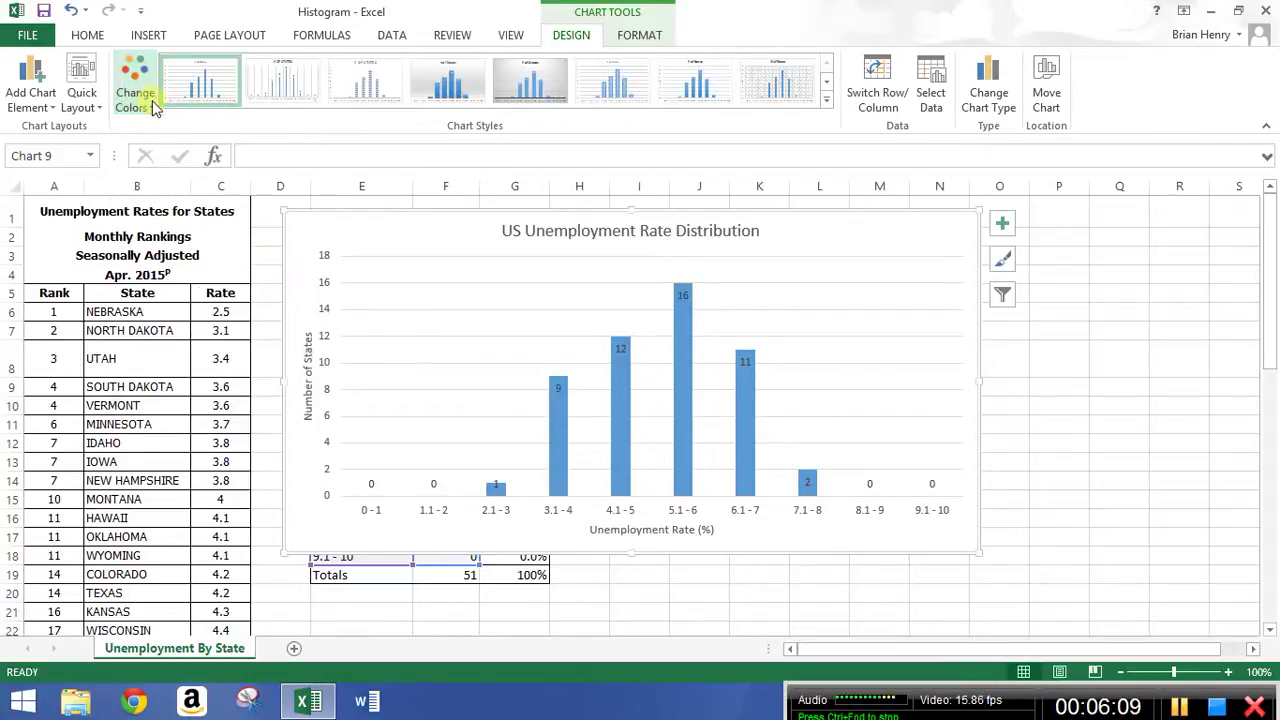
left_click(619, 384)
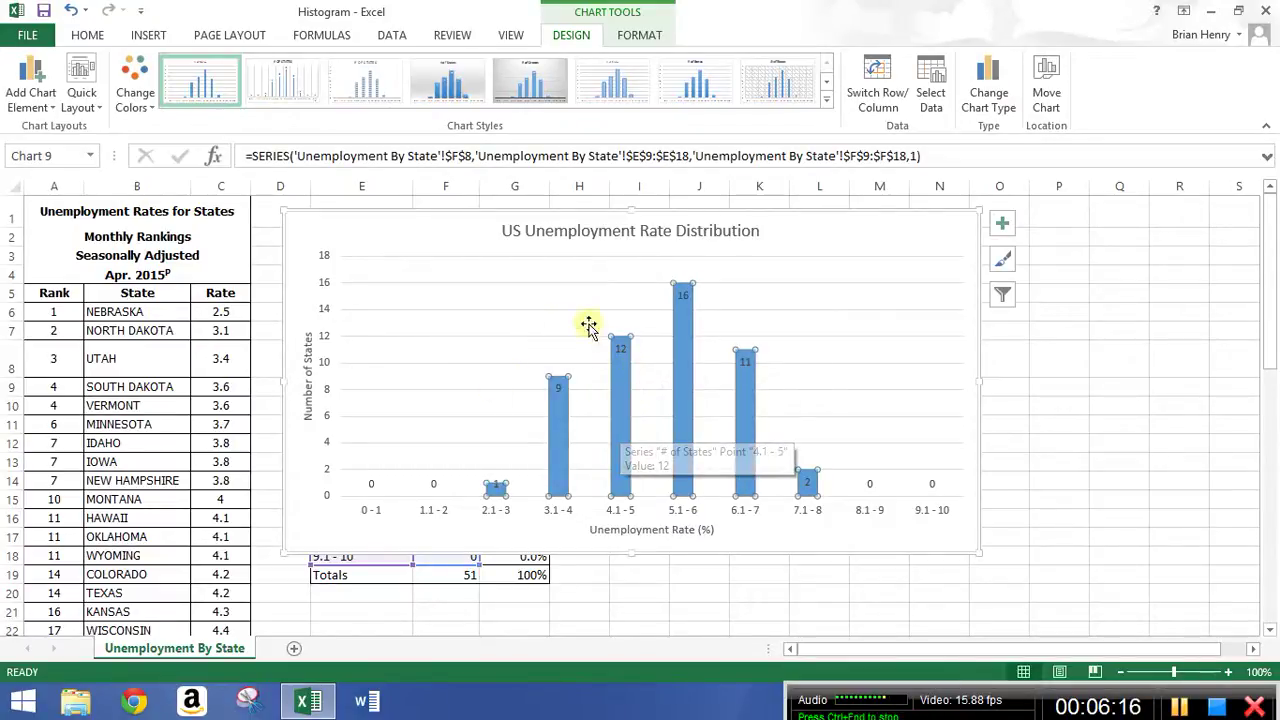
right_click(621, 444)
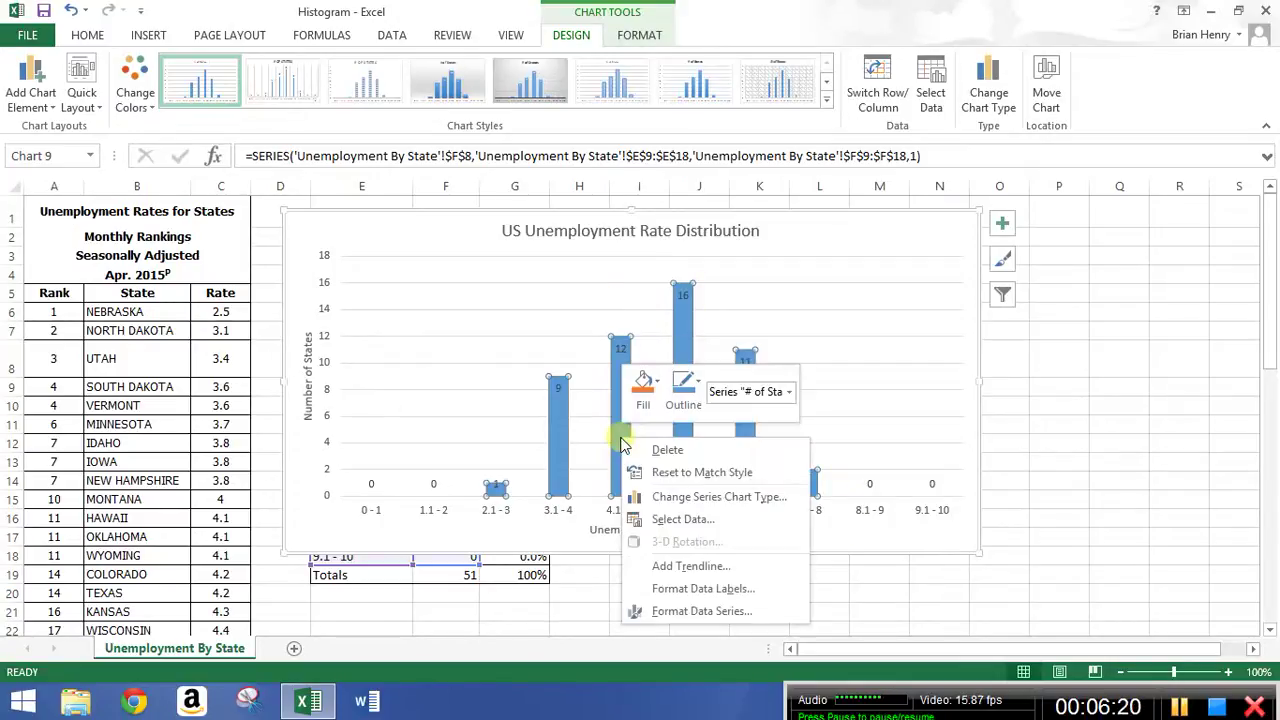
left_click(660, 390)
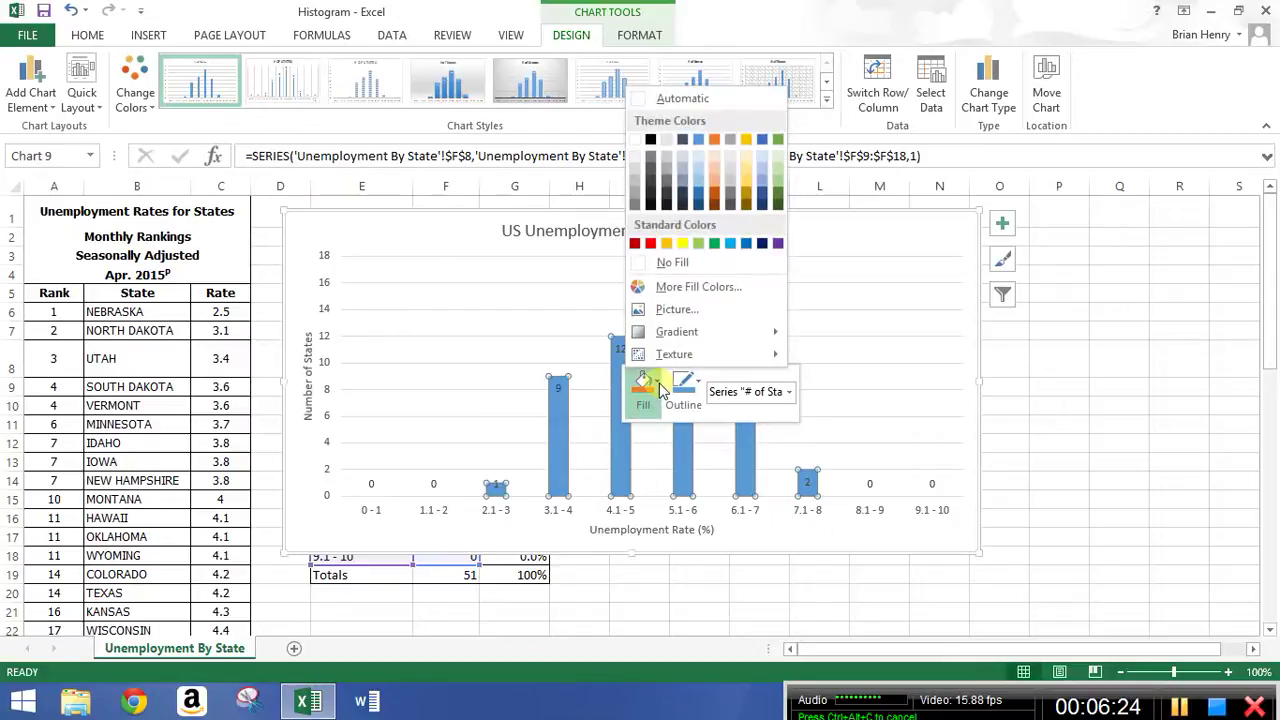
left_click(690, 287)
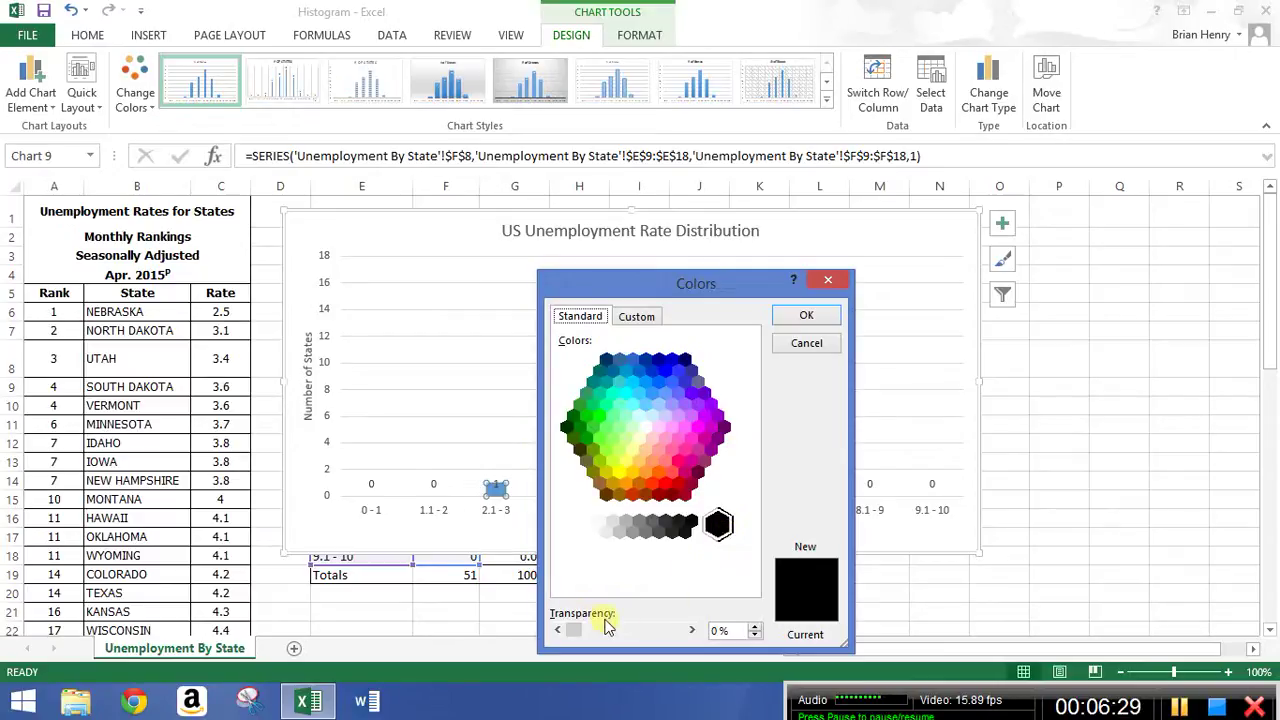
left_click(653, 317)
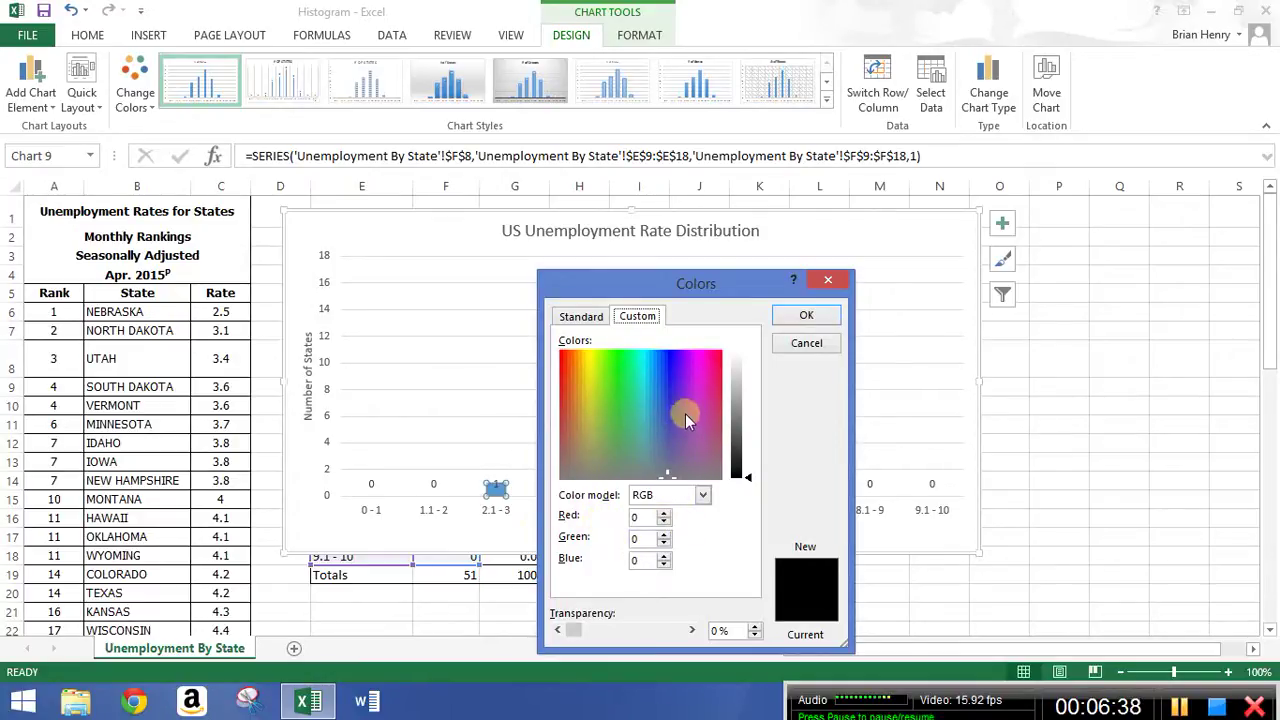
left_click(706, 380)
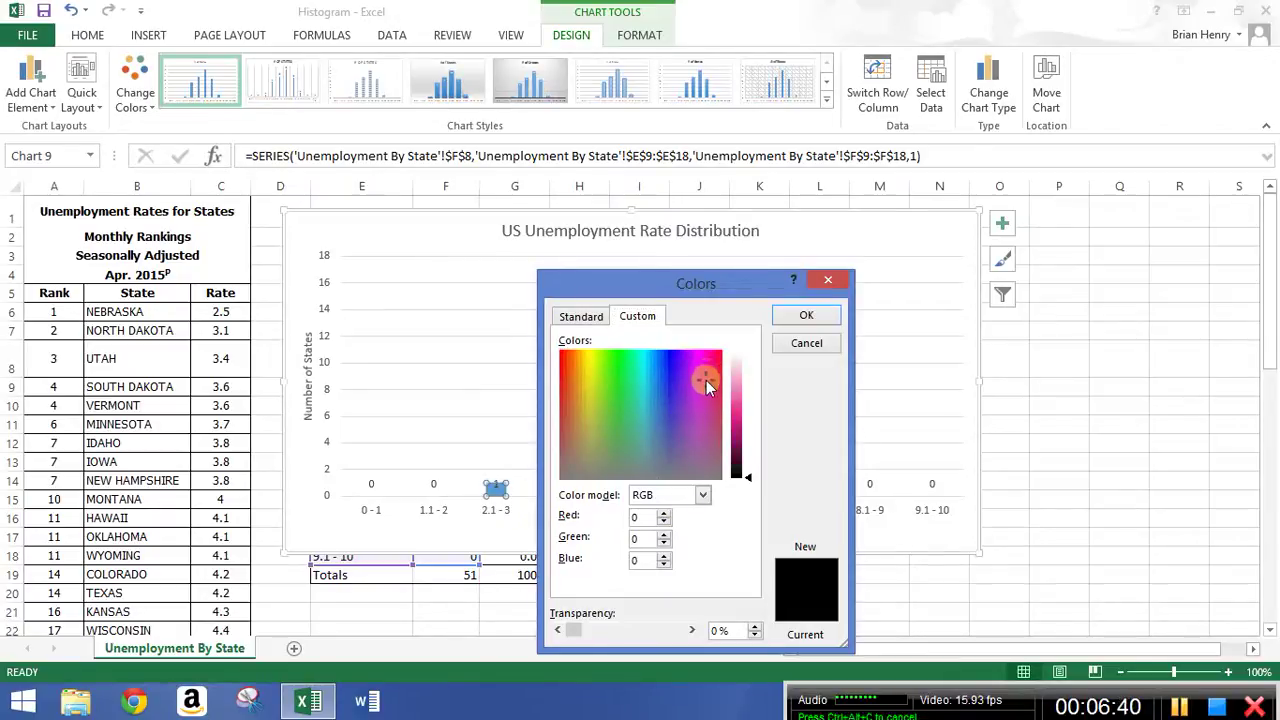
left_click(806, 315)
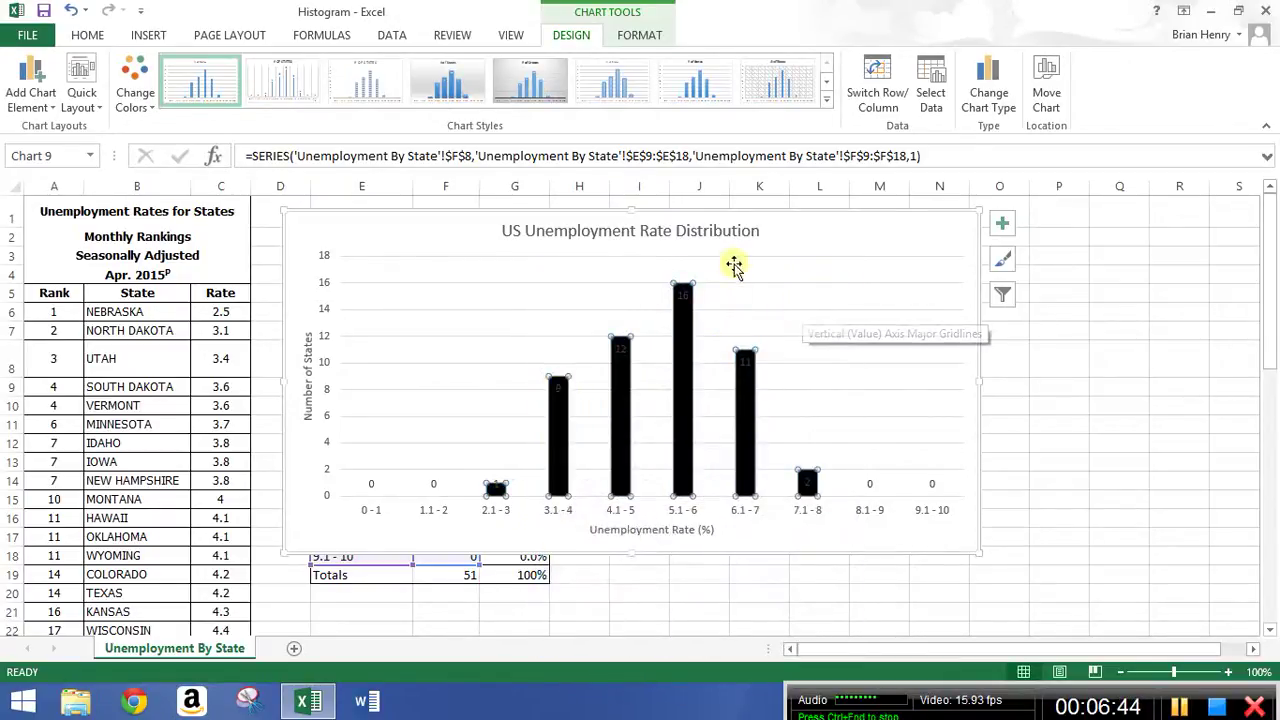
- Fill all histogram columns with a light gold theme colour
left_click(801, 258)
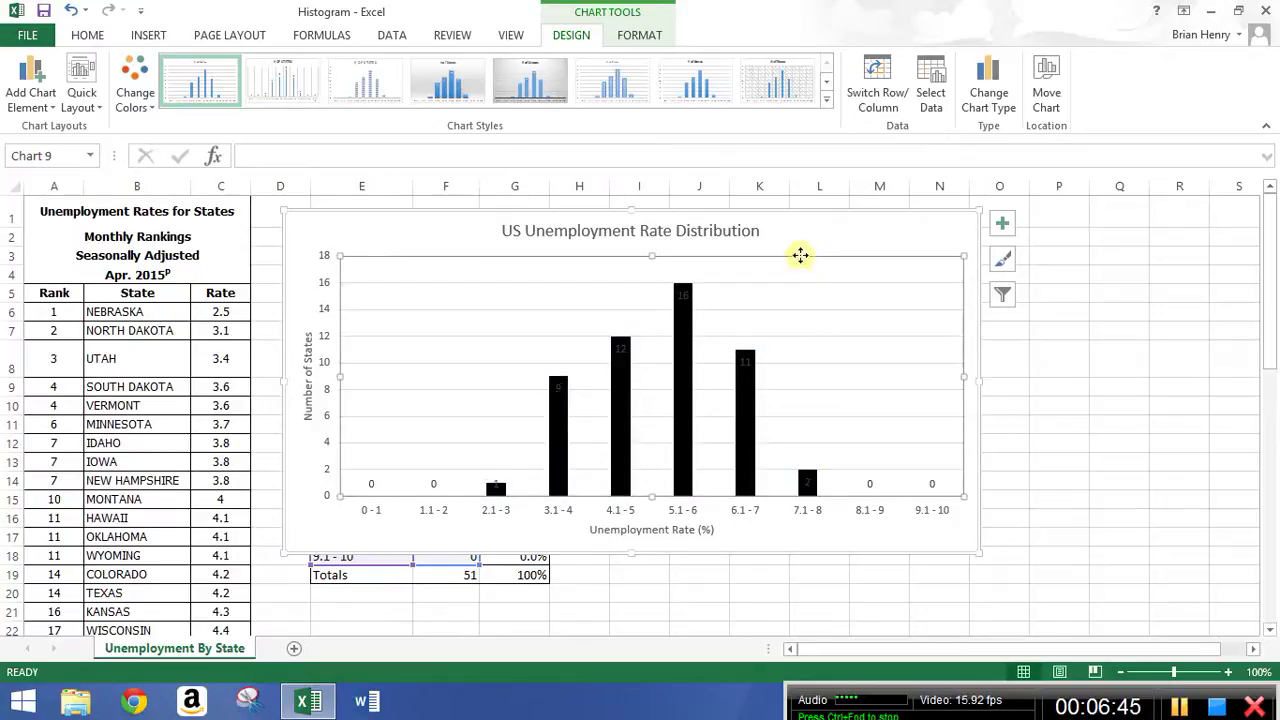
left_click(678, 440)
right_click(685, 424)
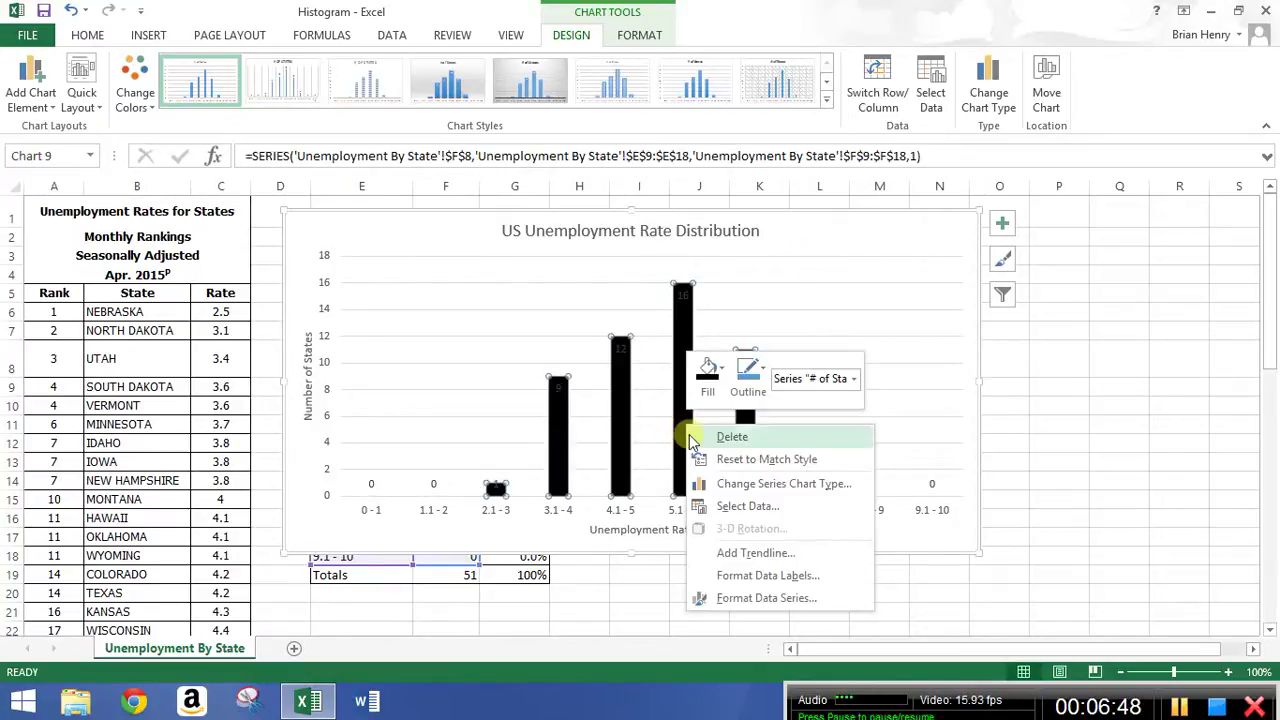
left_click(721, 379)
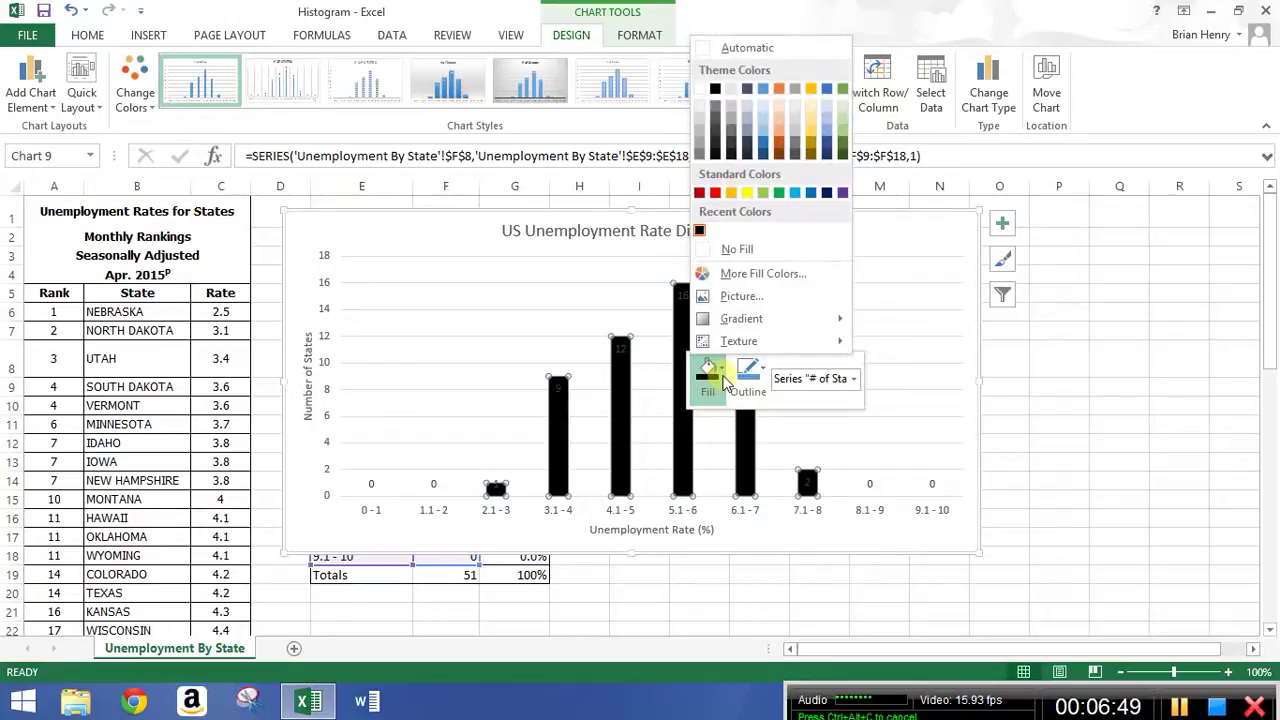
left_click(811, 137)
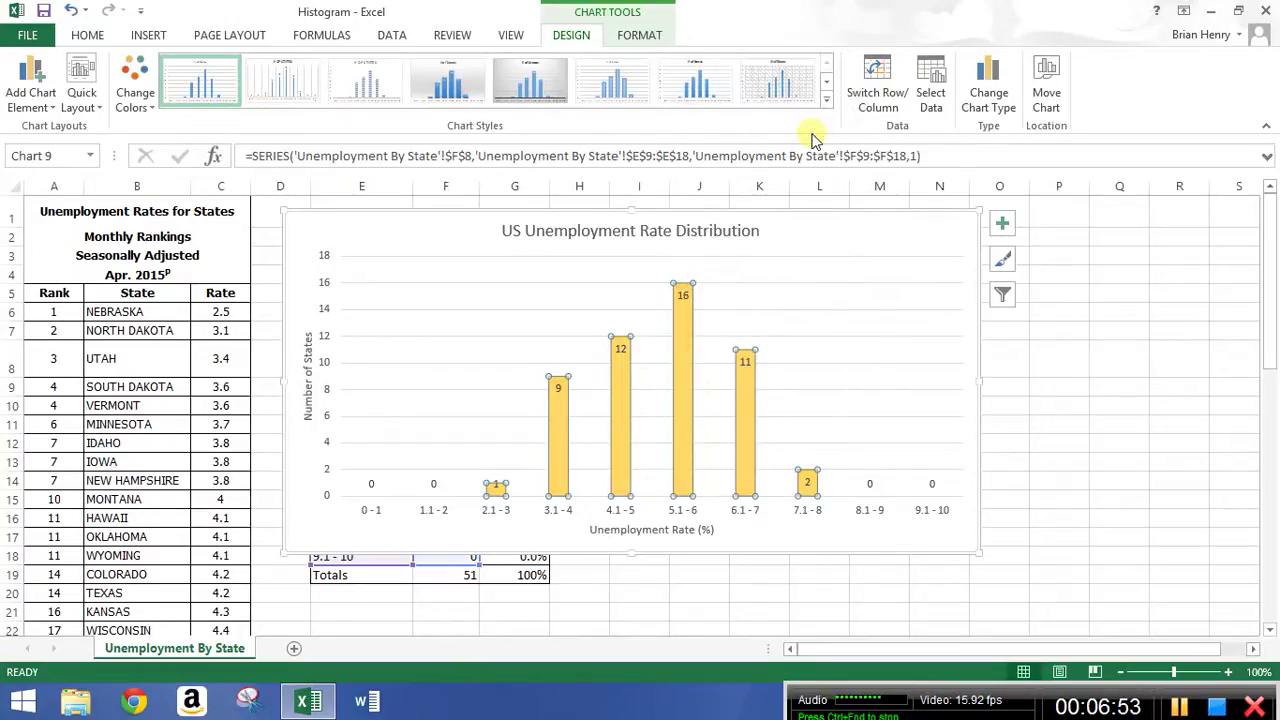
left_click(829, 225)
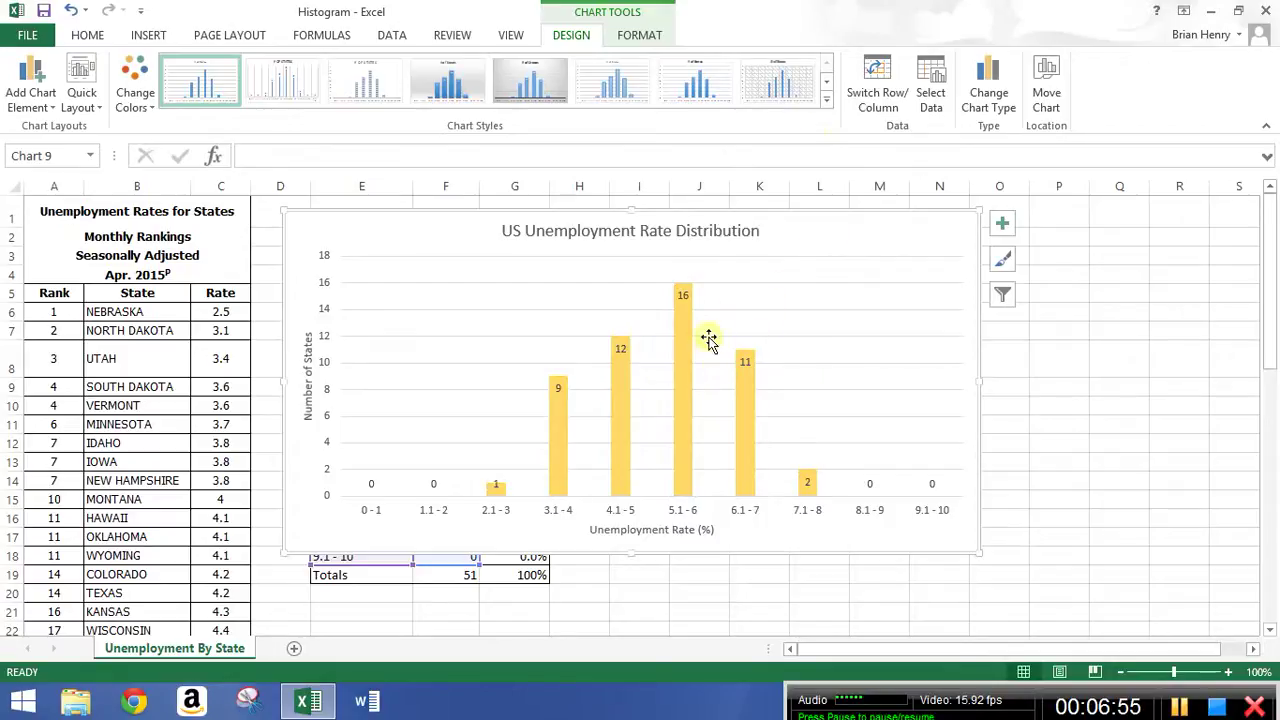
- Try the histogram's data labels at Inside Base, and settle on the Outside End position
left_click(1001, 224)
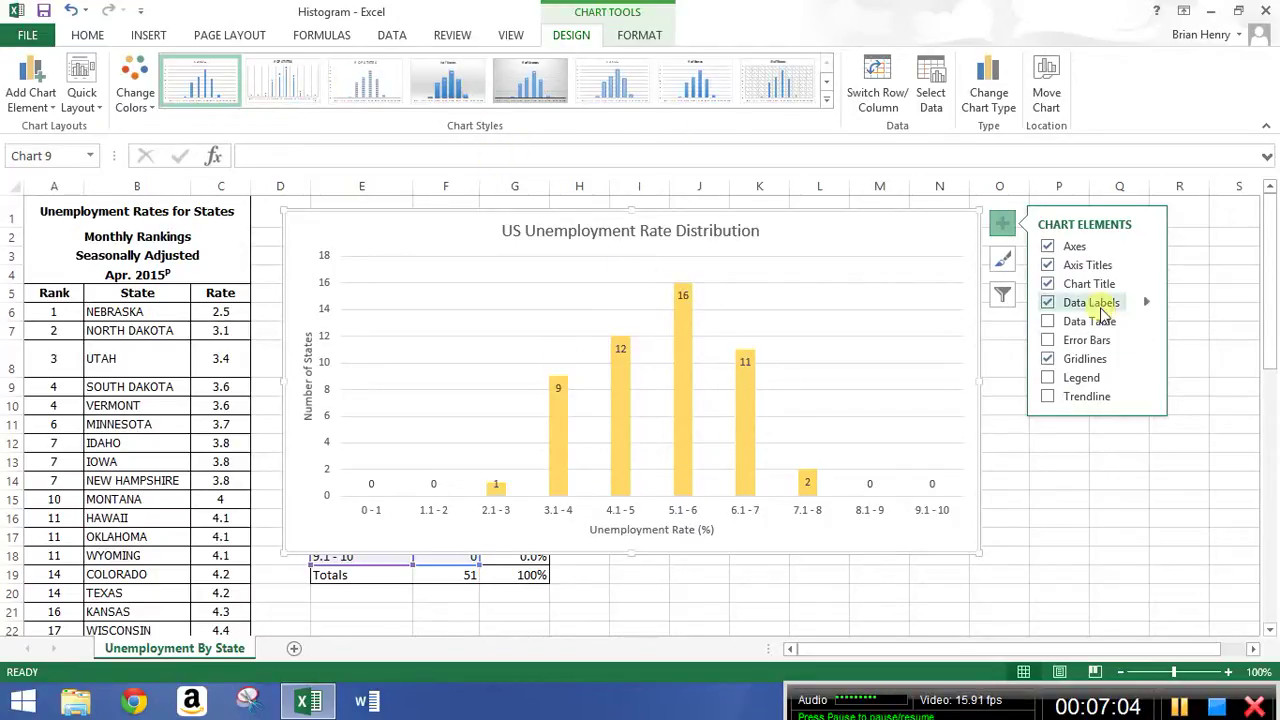
left_click(1147, 303)
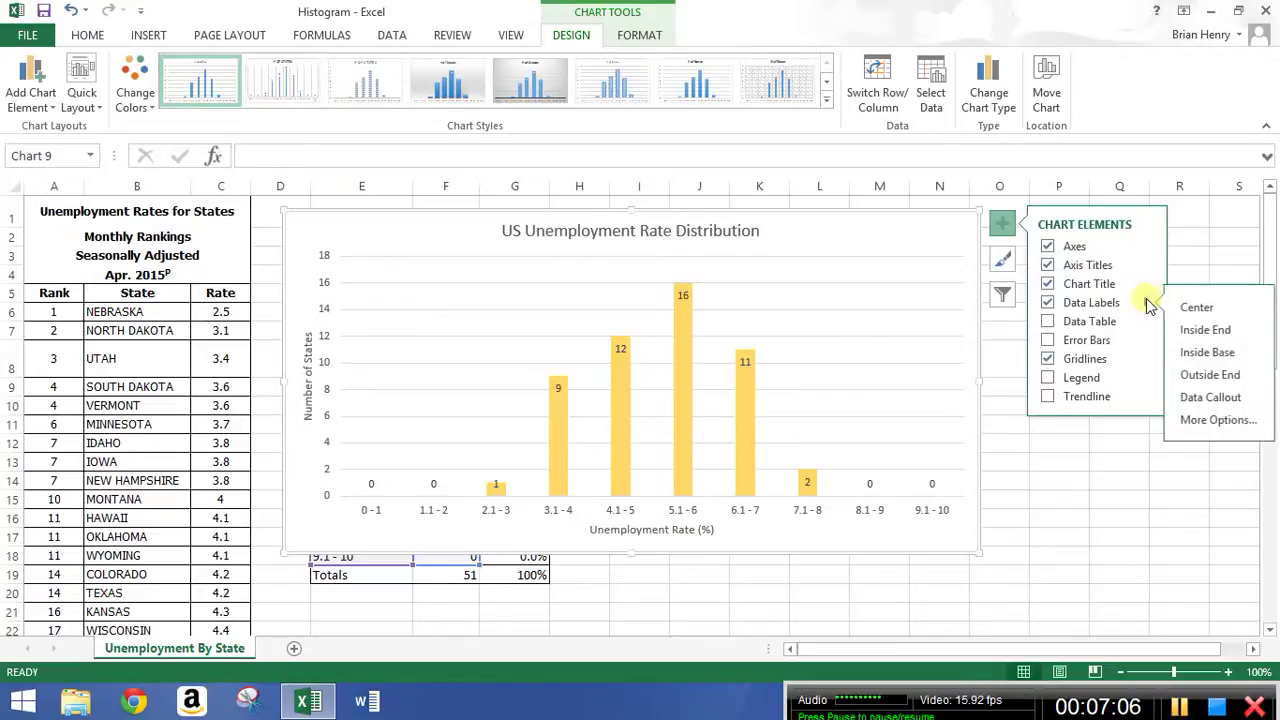
left_click(1207, 352)
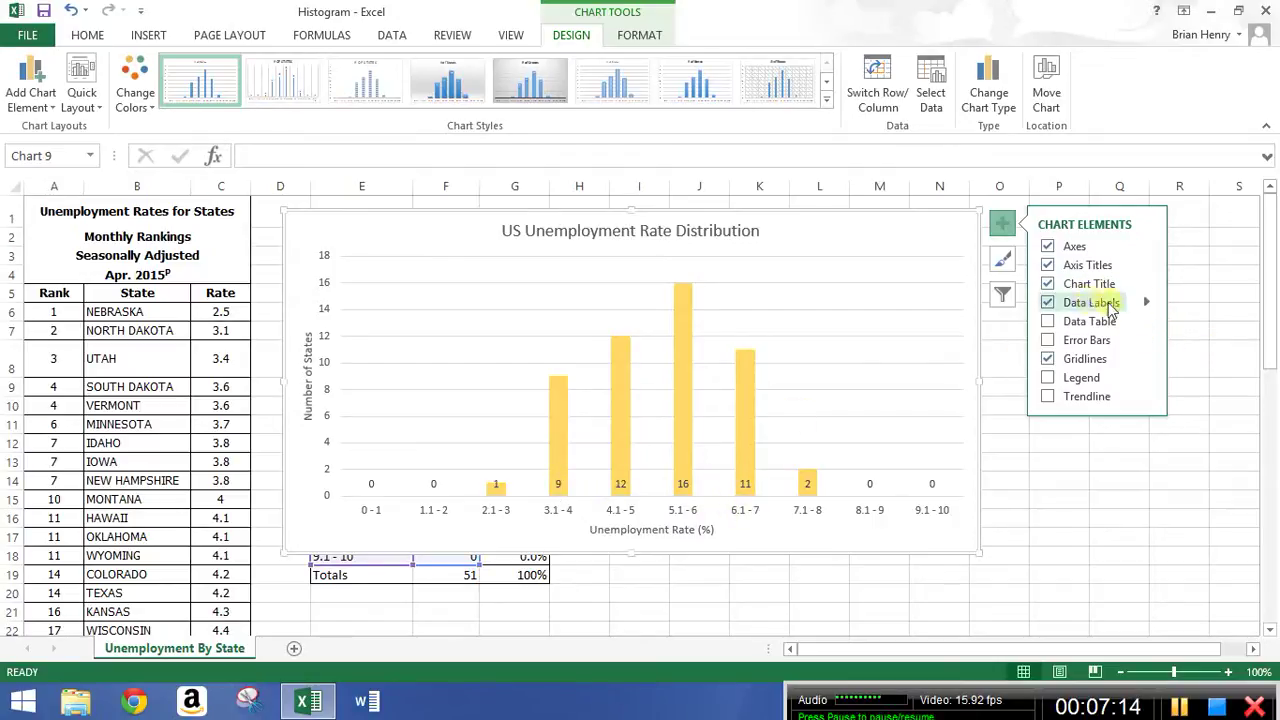
left_click(1149, 303)
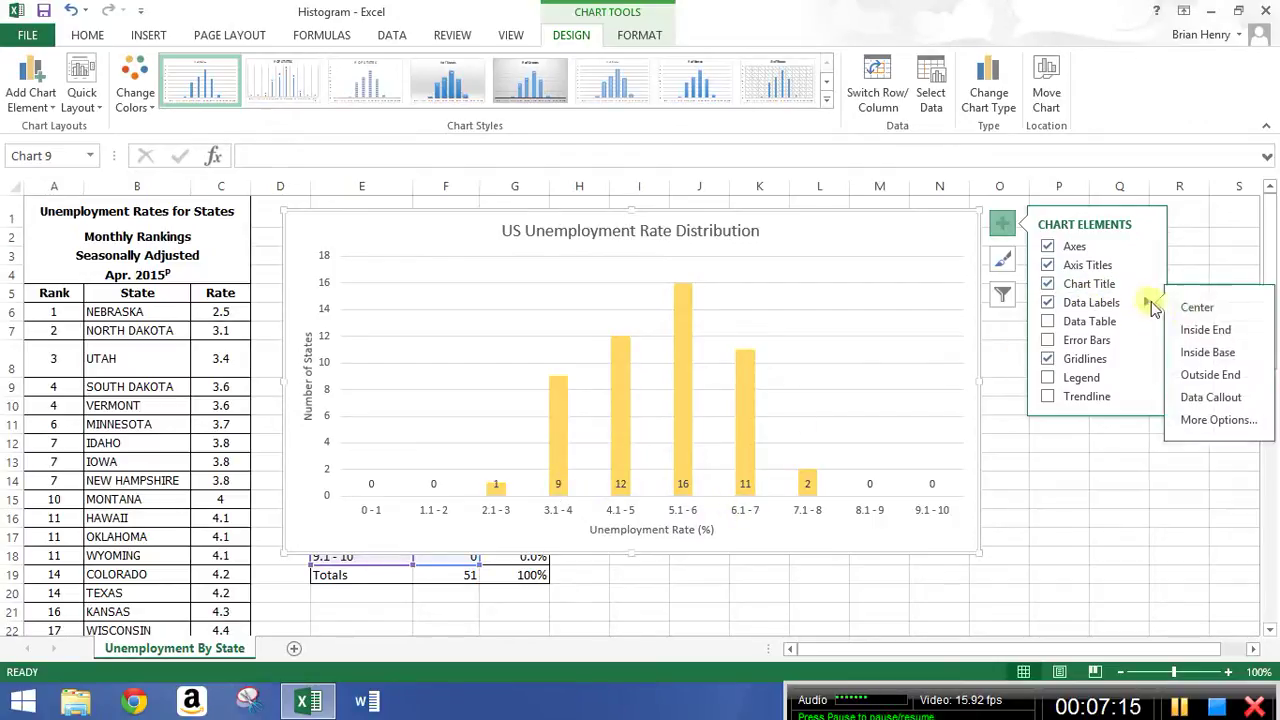
left_click(1230, 377)
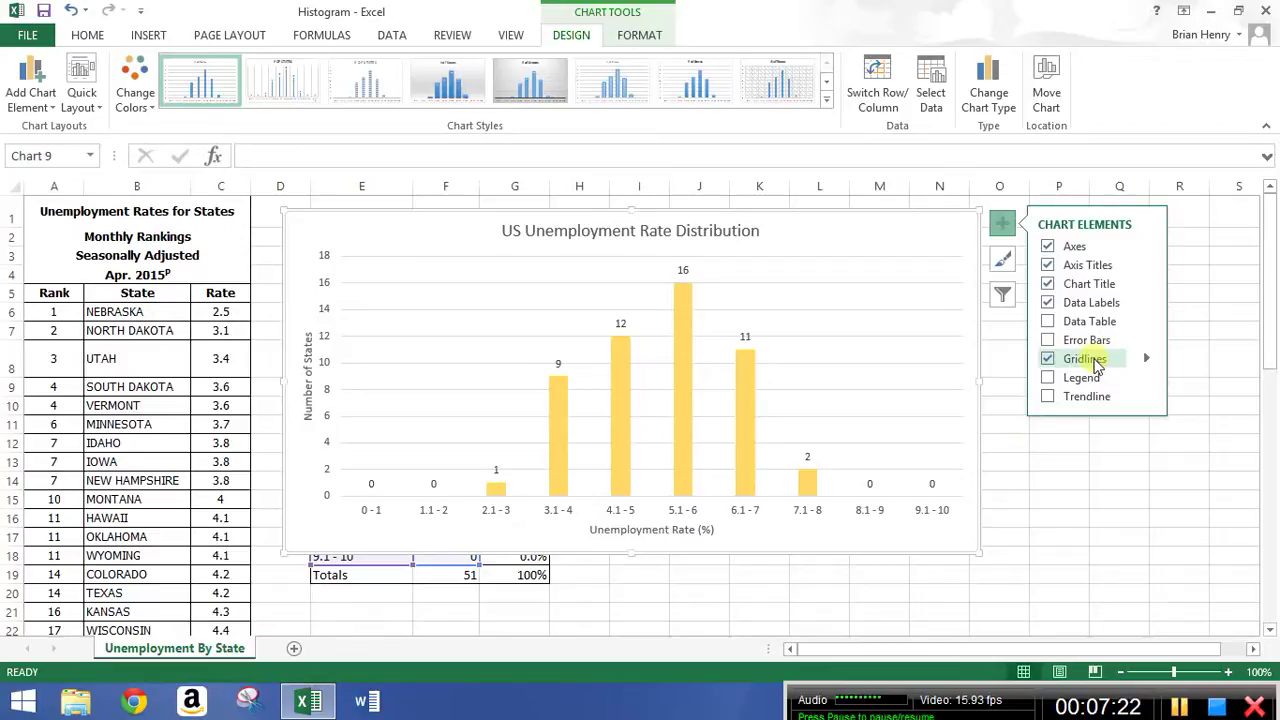
- Add primary major vertical gridlines to the histogram and reopen its list of chart elements
left_click(1048, 358)
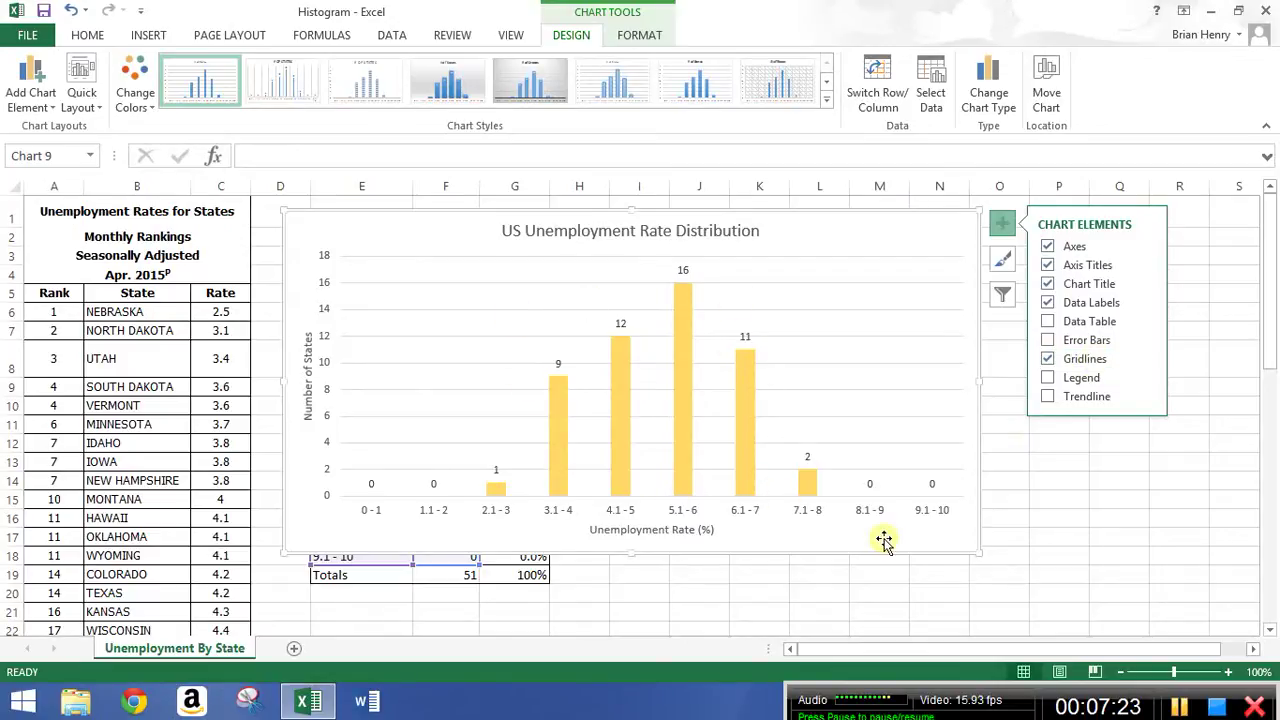
left_click(1149, 360)
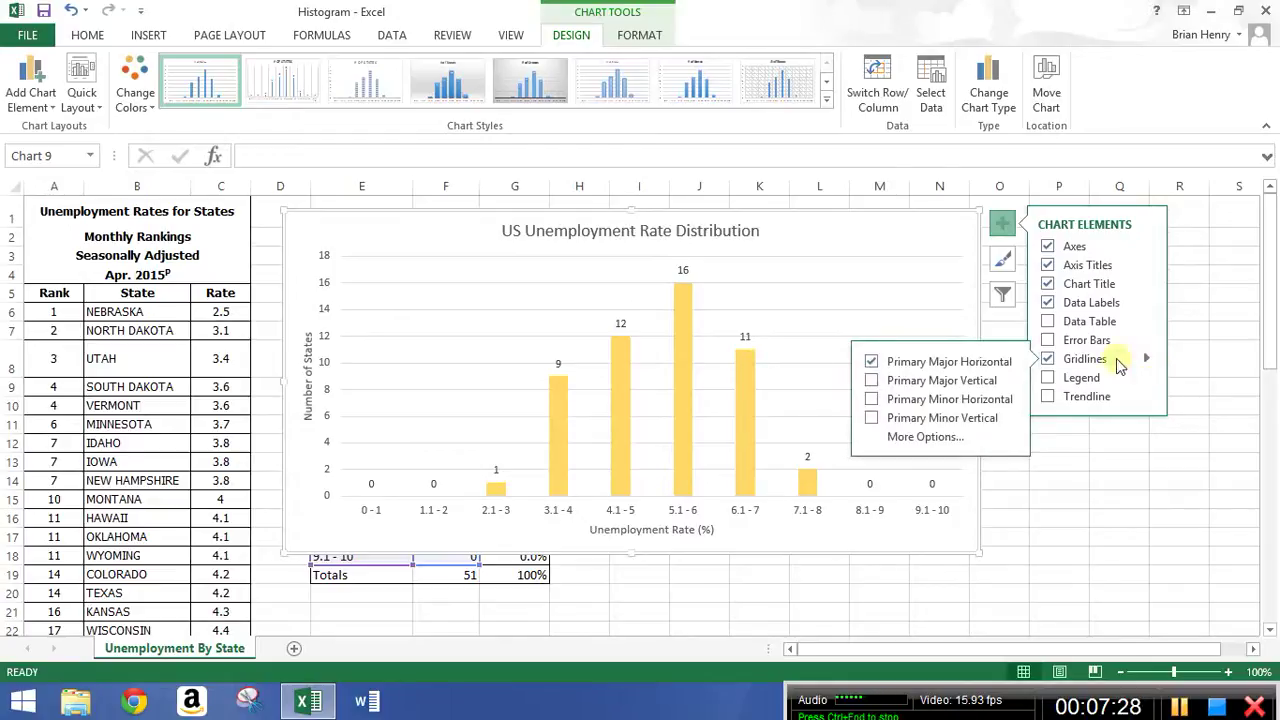
left_click(871, 380)
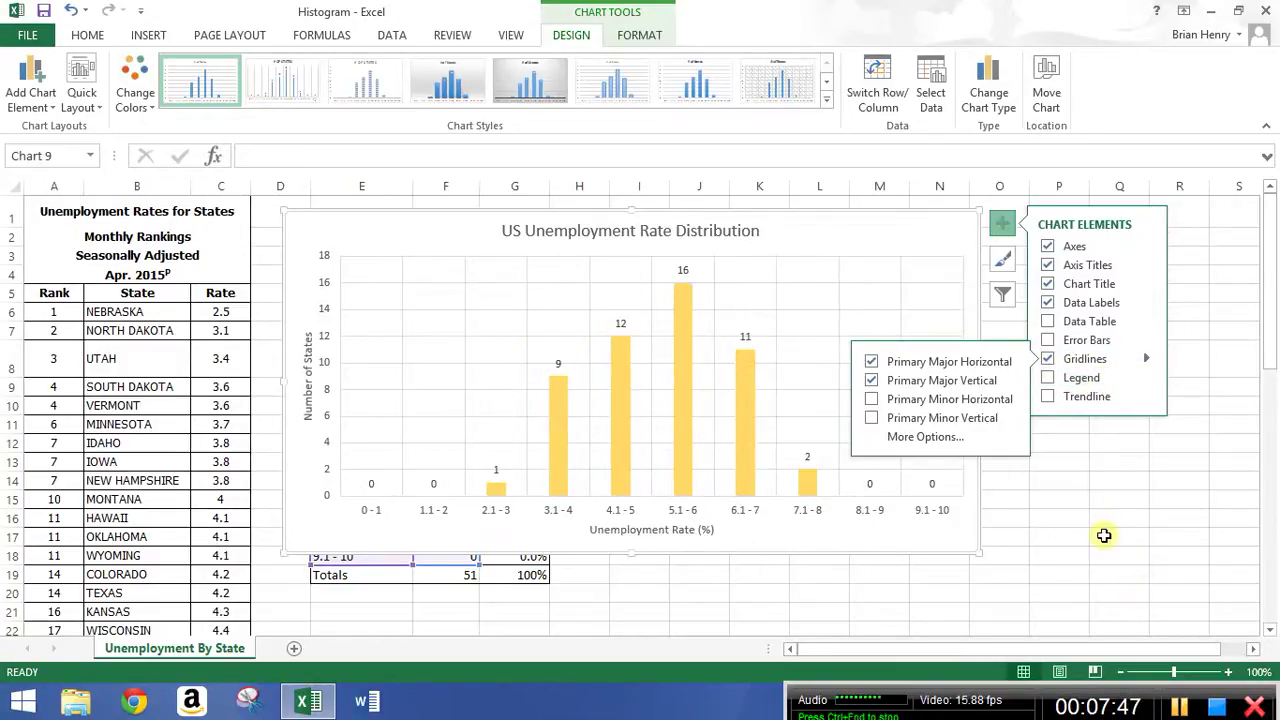
left_click(1108, 538)
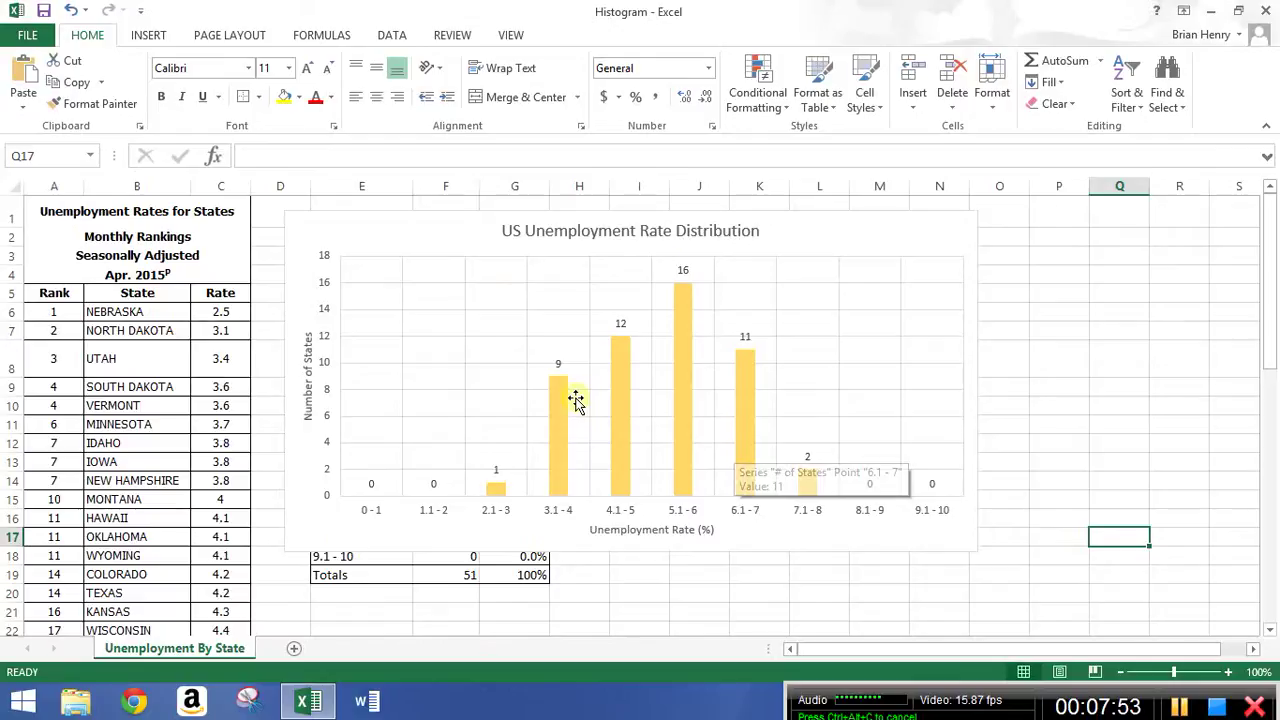
left_click(933, 238)
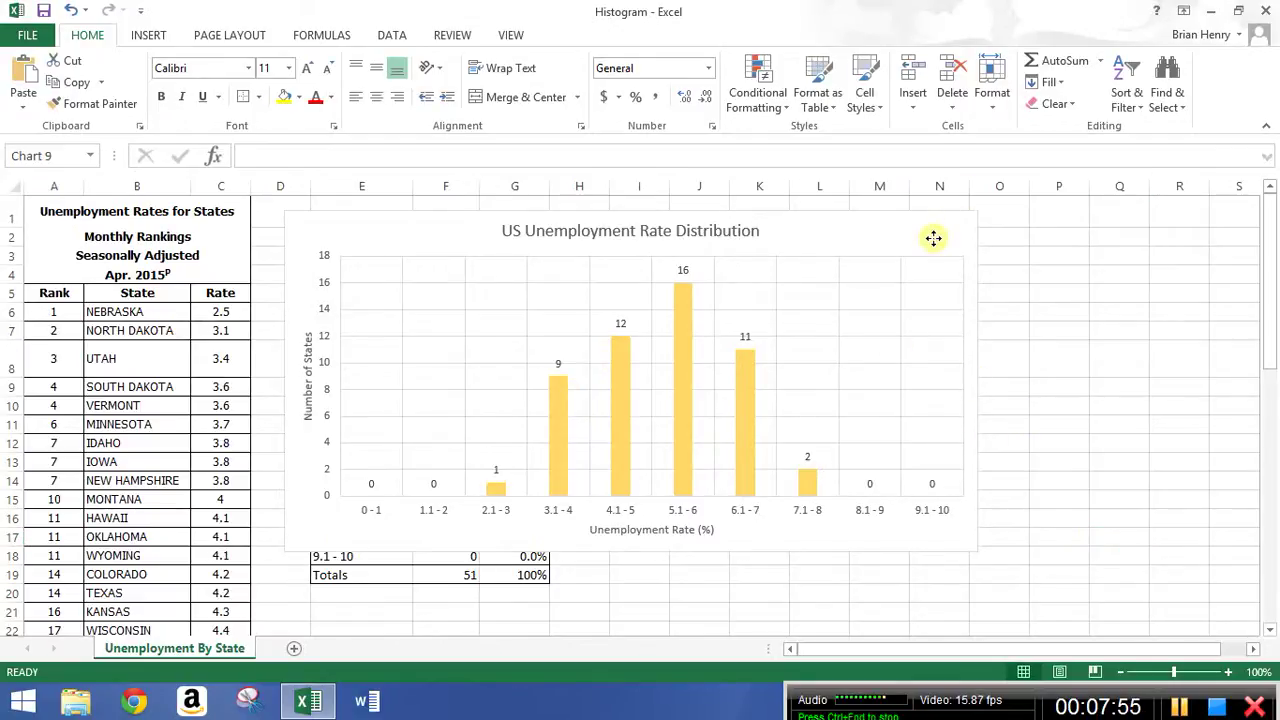
left_click(1000, 225)
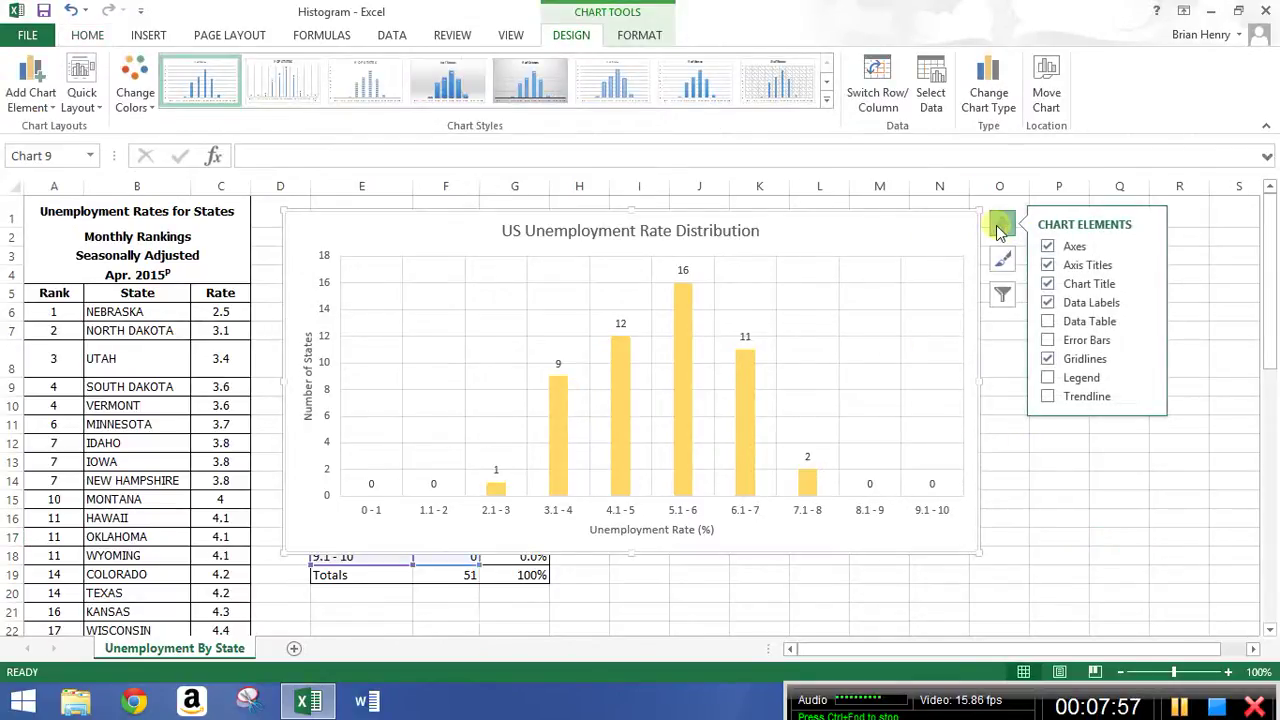
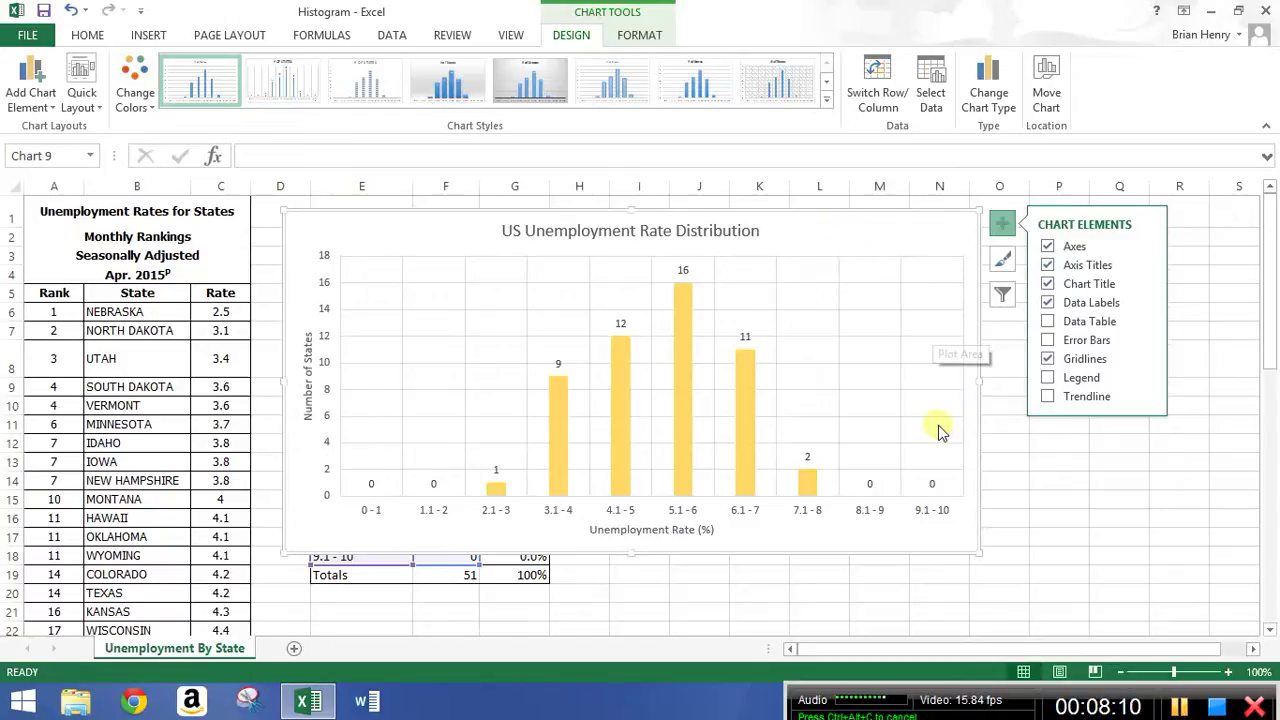
- Open the horizontal axis formatting options, try the categories in reverse order, and restore the original order
left_click(686, 512)
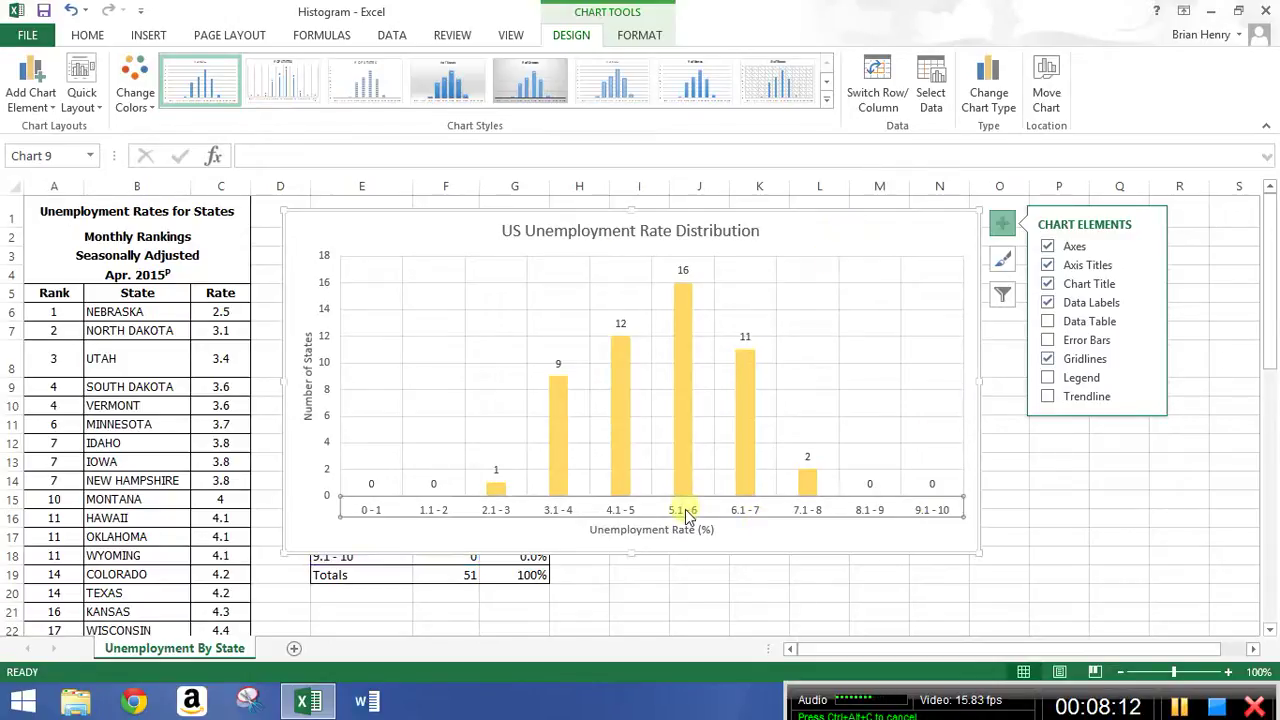
right_click(690, 516)
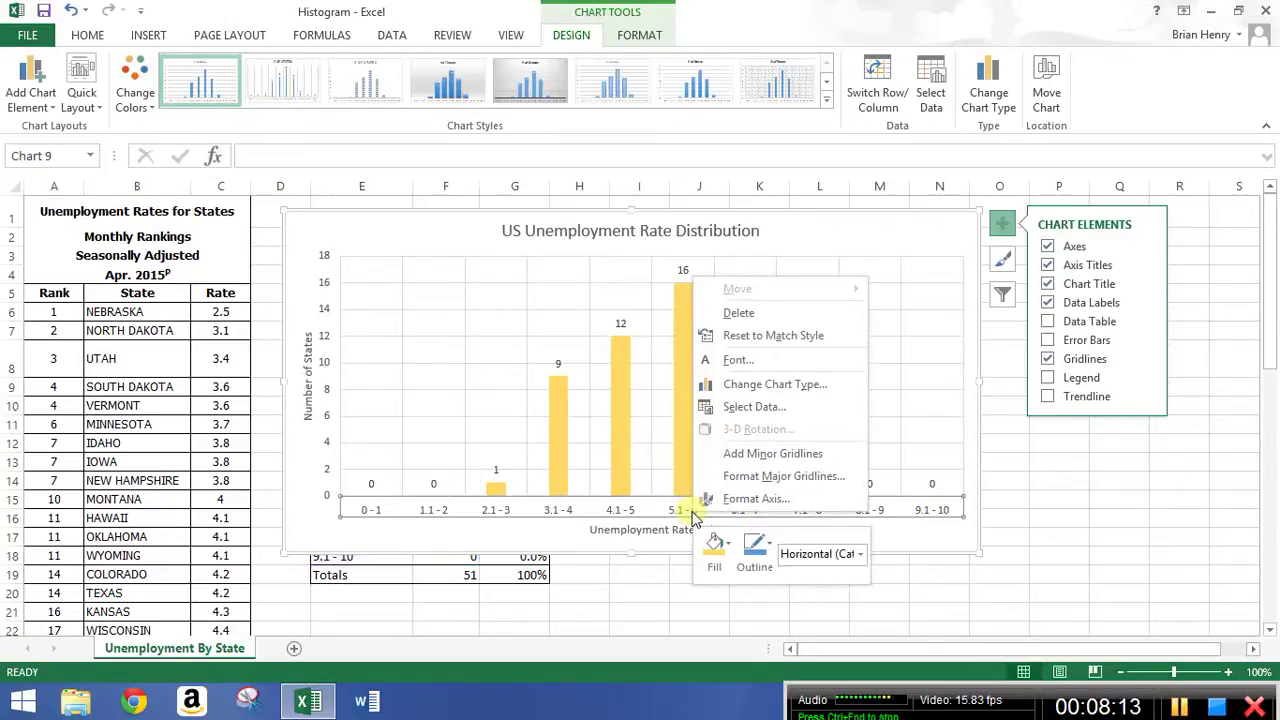
left_click(752, 500)
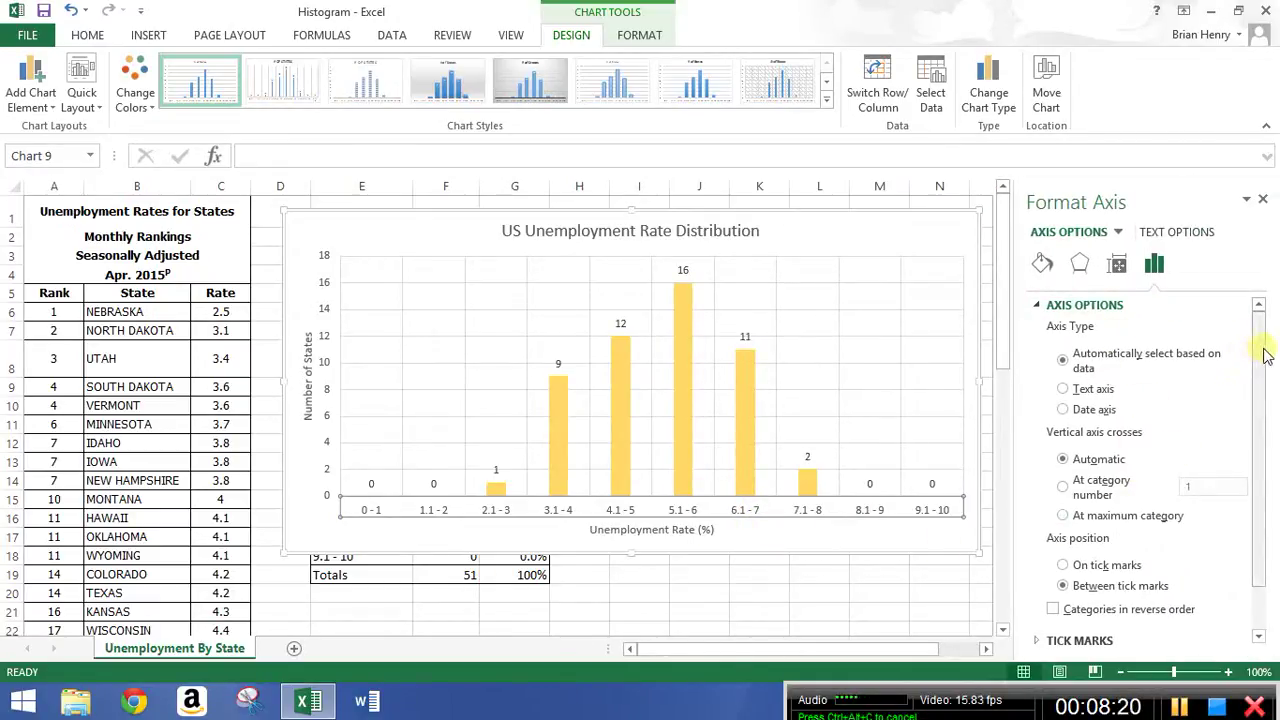
scroll(1265, 355, "down", 1)
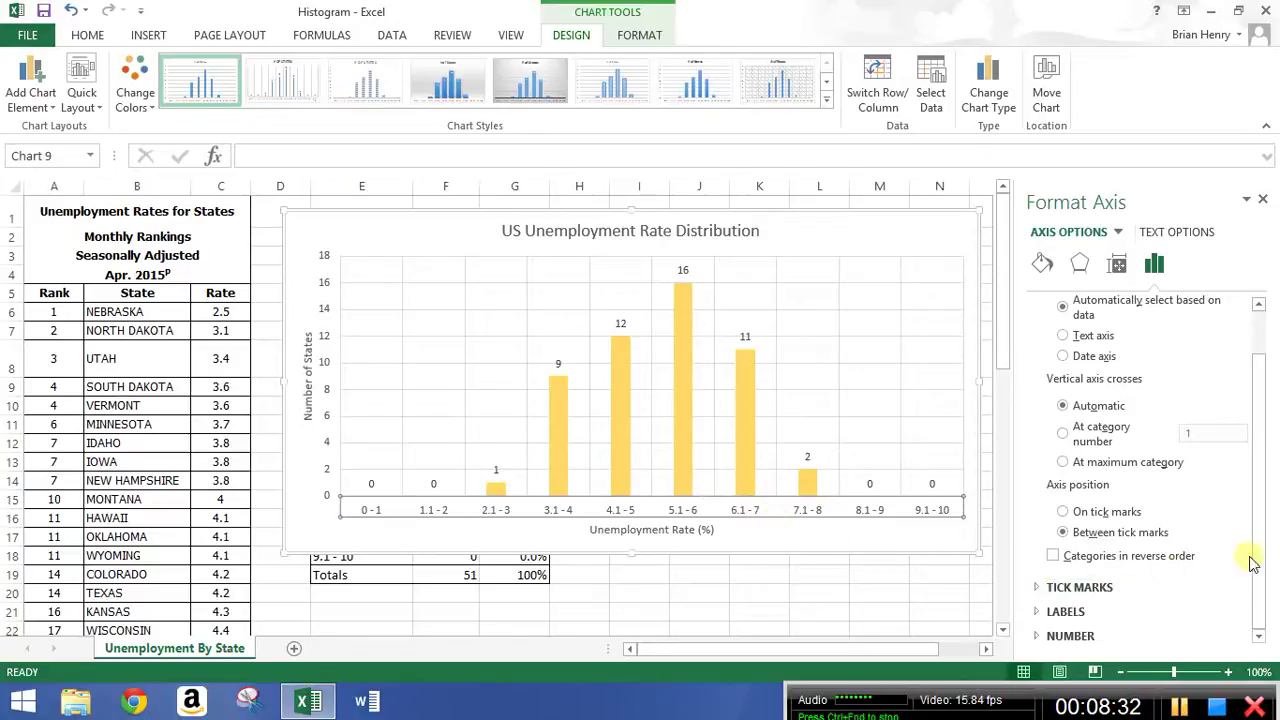
left_click(1053, 556)
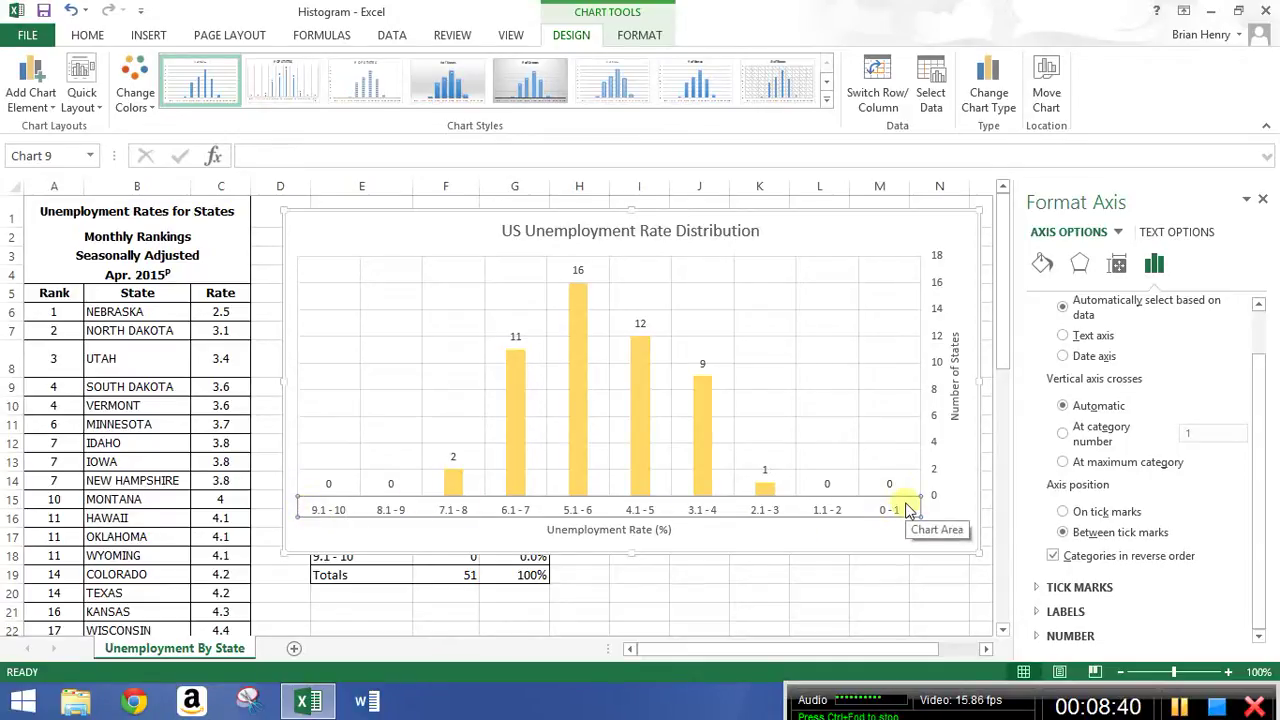
left_click(1053, 556)
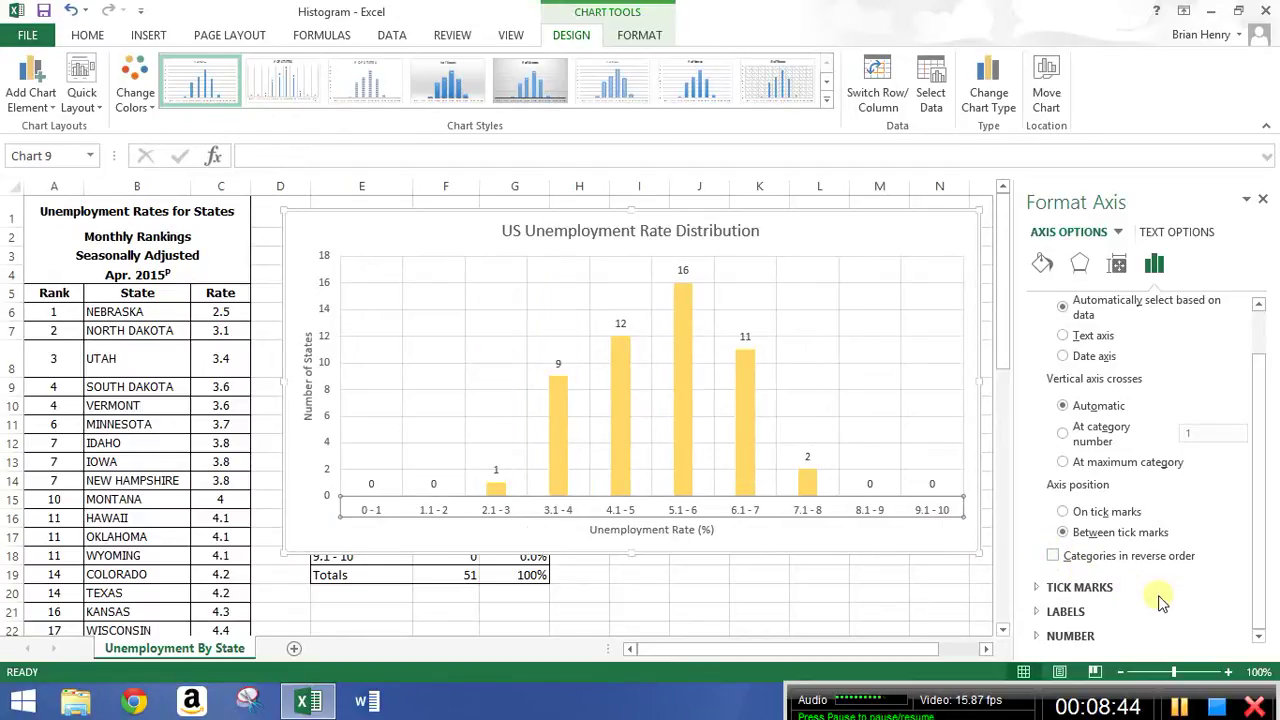
- Review the horizontal axis's tick mark and label options, and set its axis position to On tick marks
left_click(1041, 590)
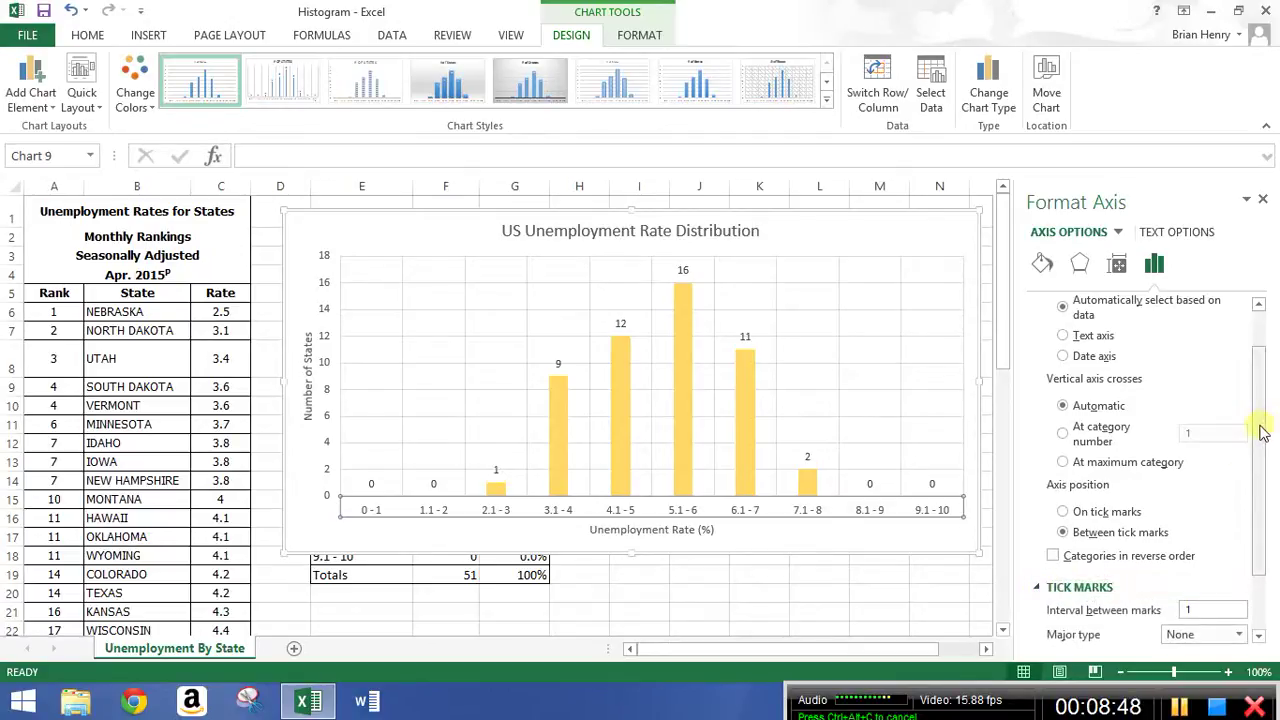
left_click_drag(1262, 432, 1263, 574)
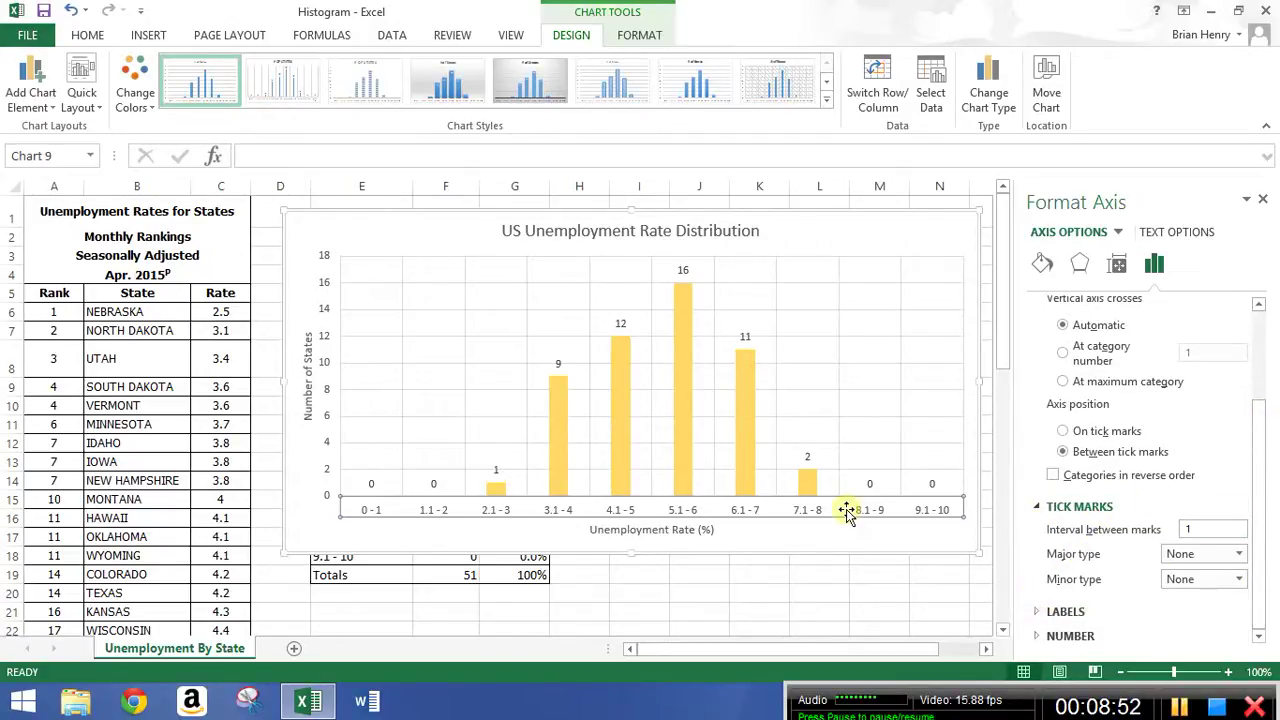
left_click(1037, 507)
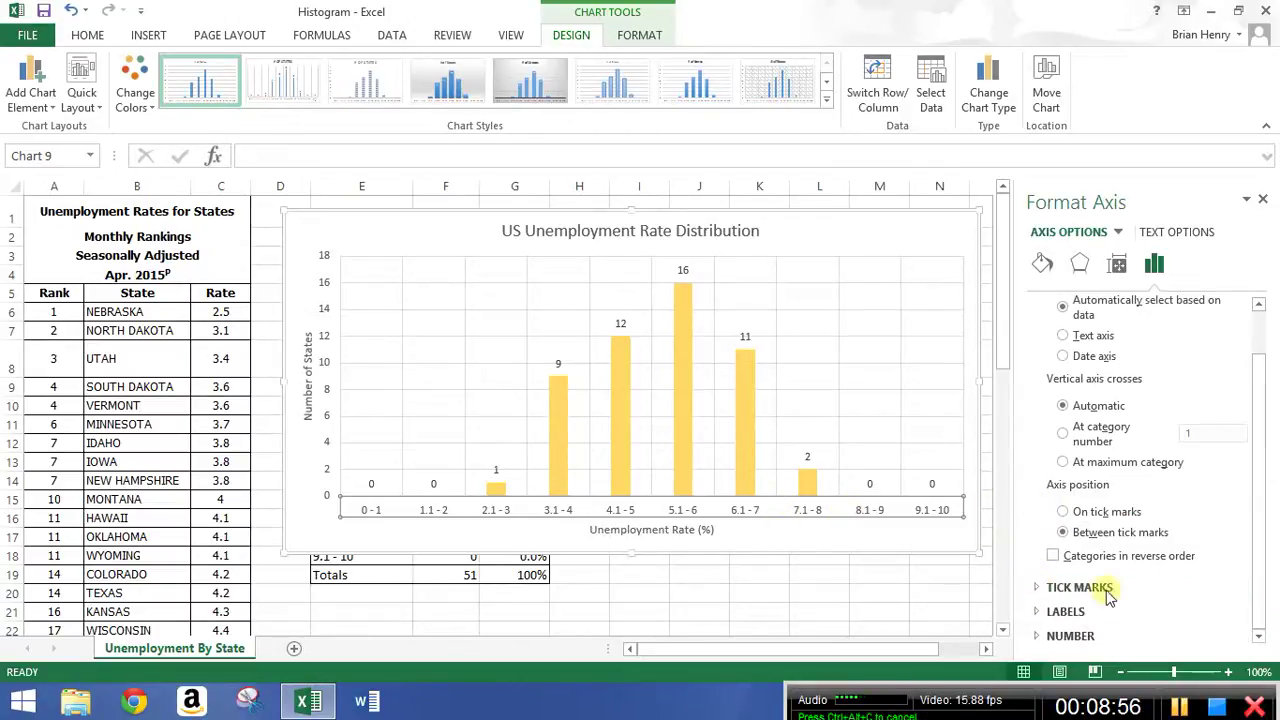
left_click(1052, 610)
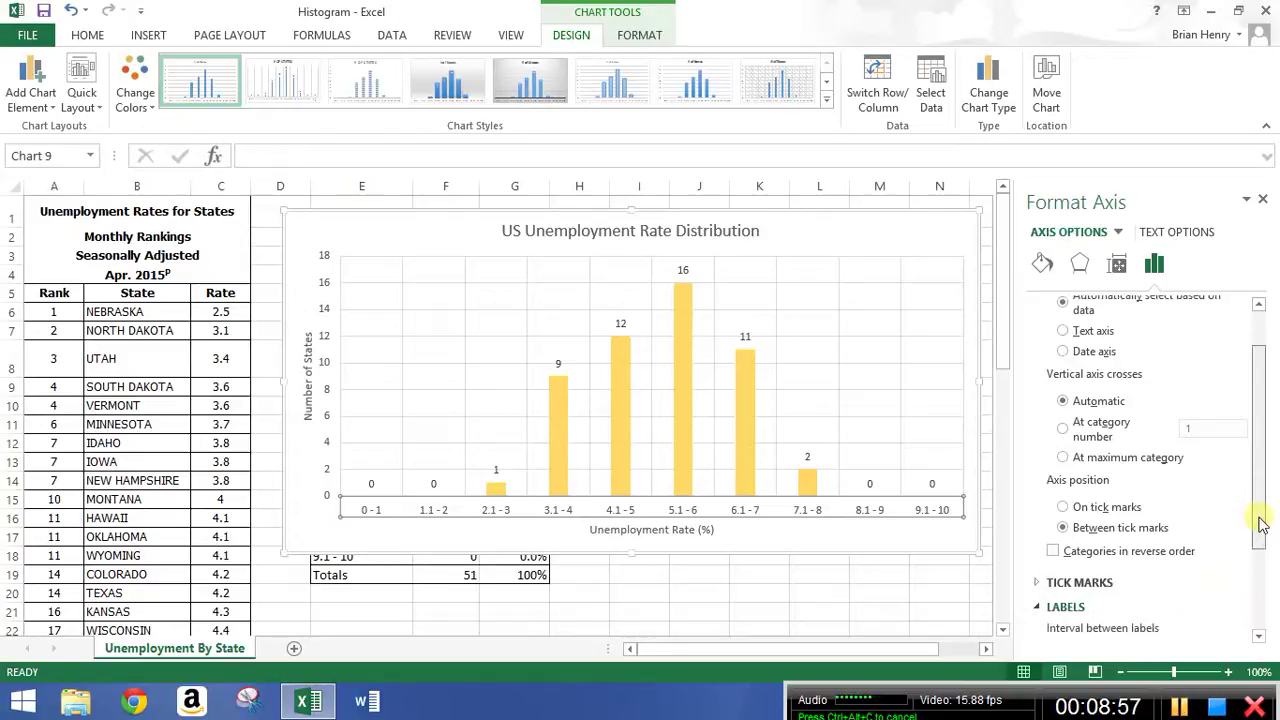
left_click_drag(1260, 524, 1245, 604)
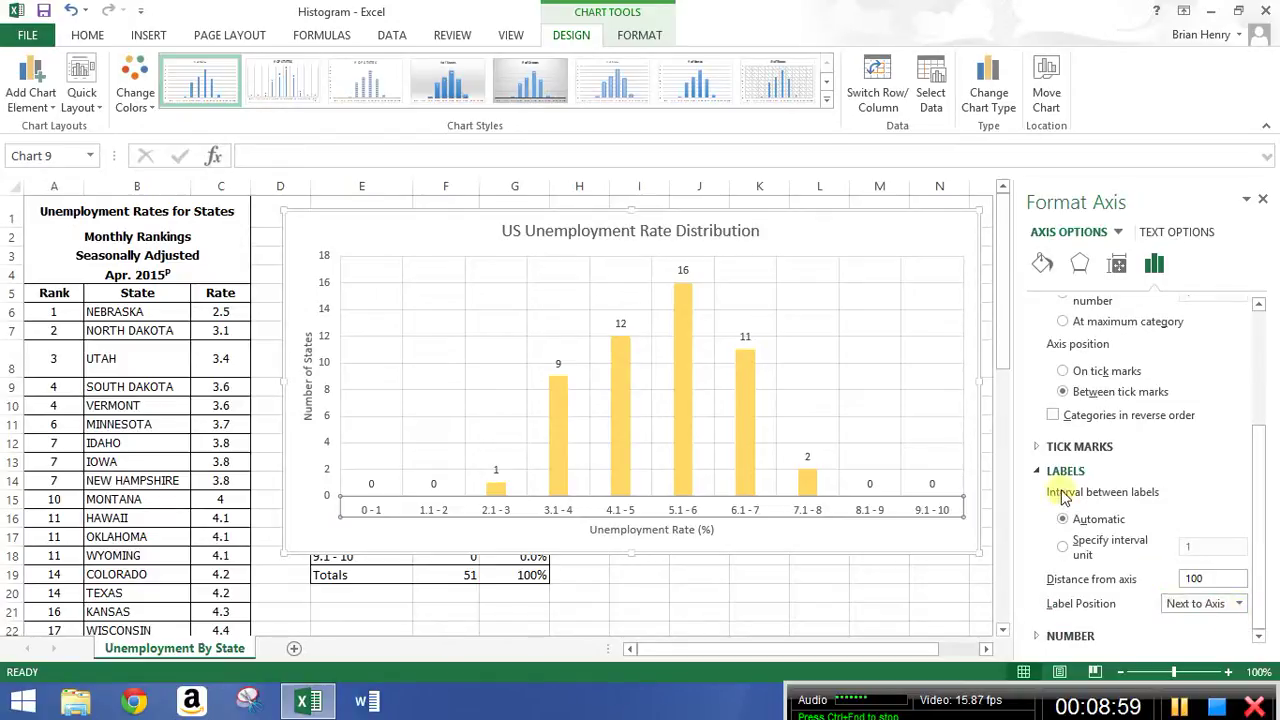
left_click(1063, 371)
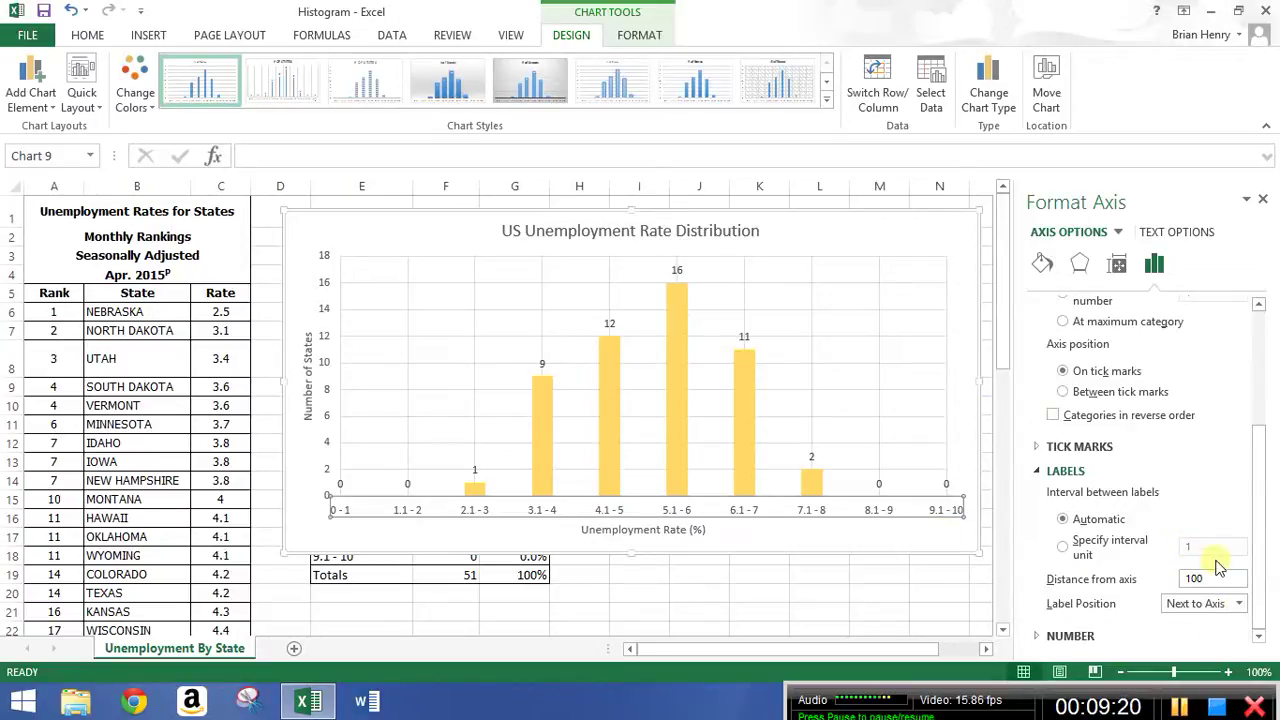
- Examine the horizontal axis's number, fill and line, 3-D format and alignment settings, and return to the list of chart elements
left_click(1040, 637)
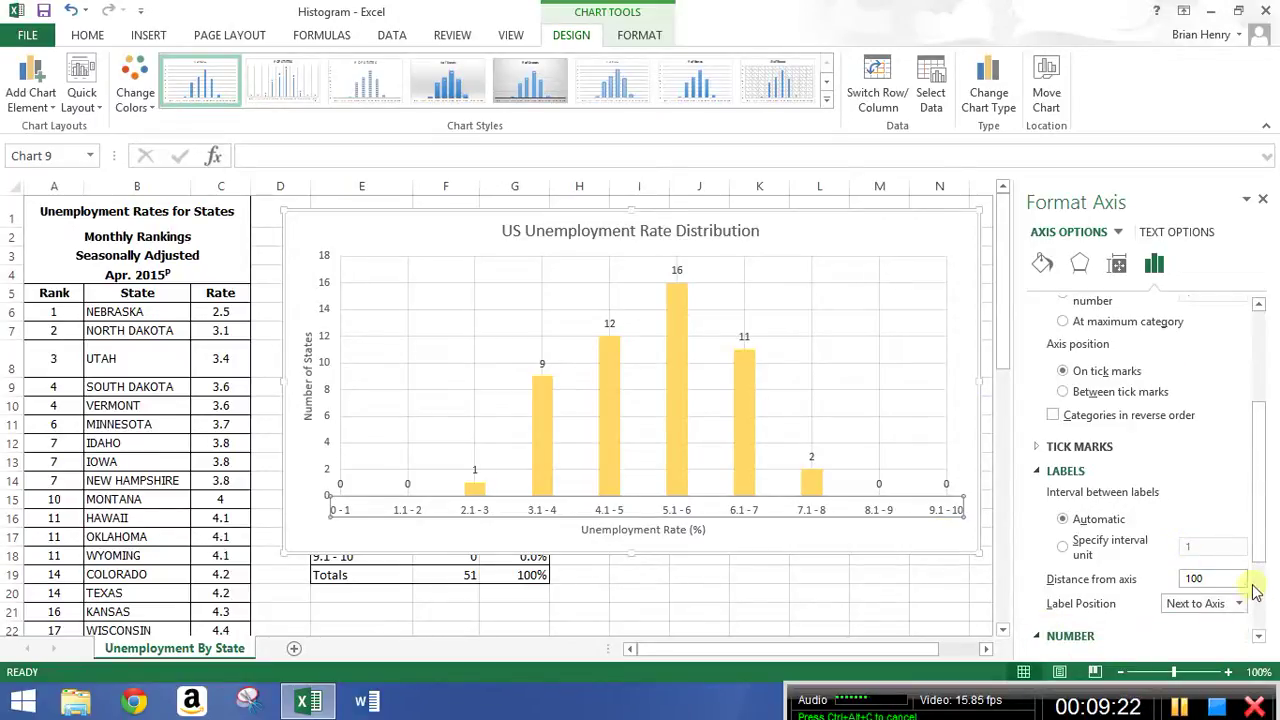
left_click(1260, 612)
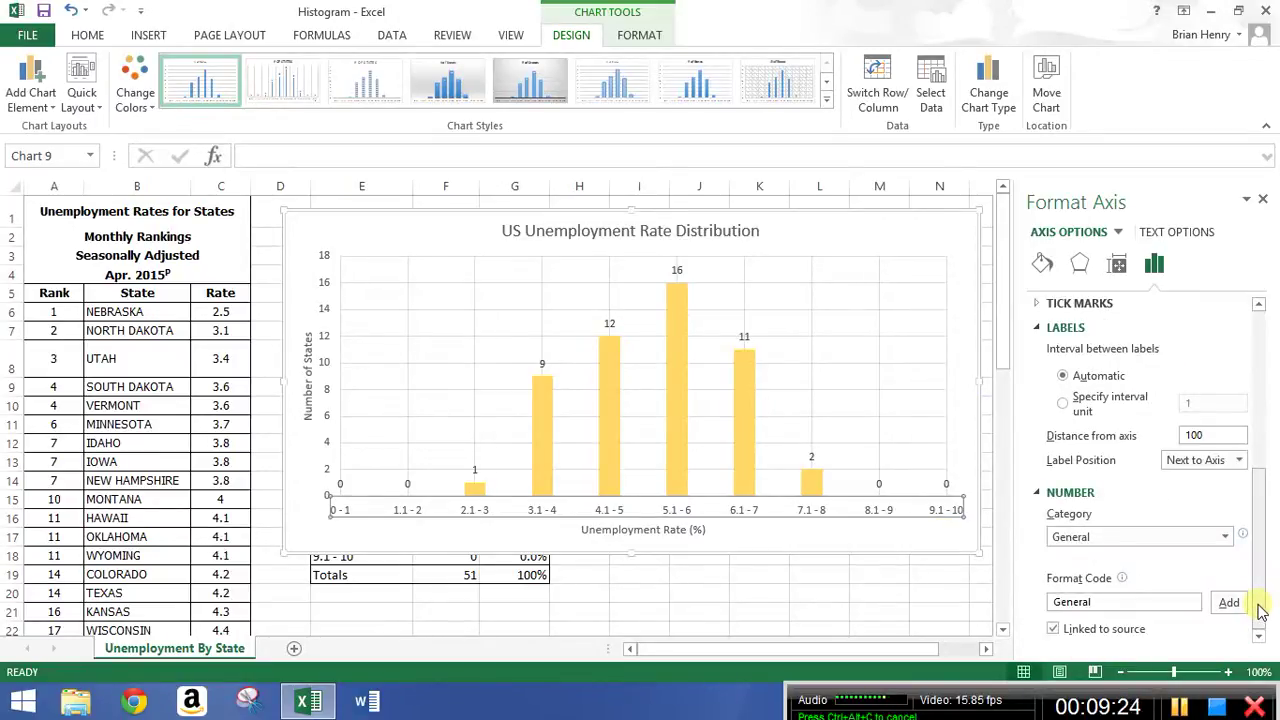
scroll(1262, 562, "up", 5)
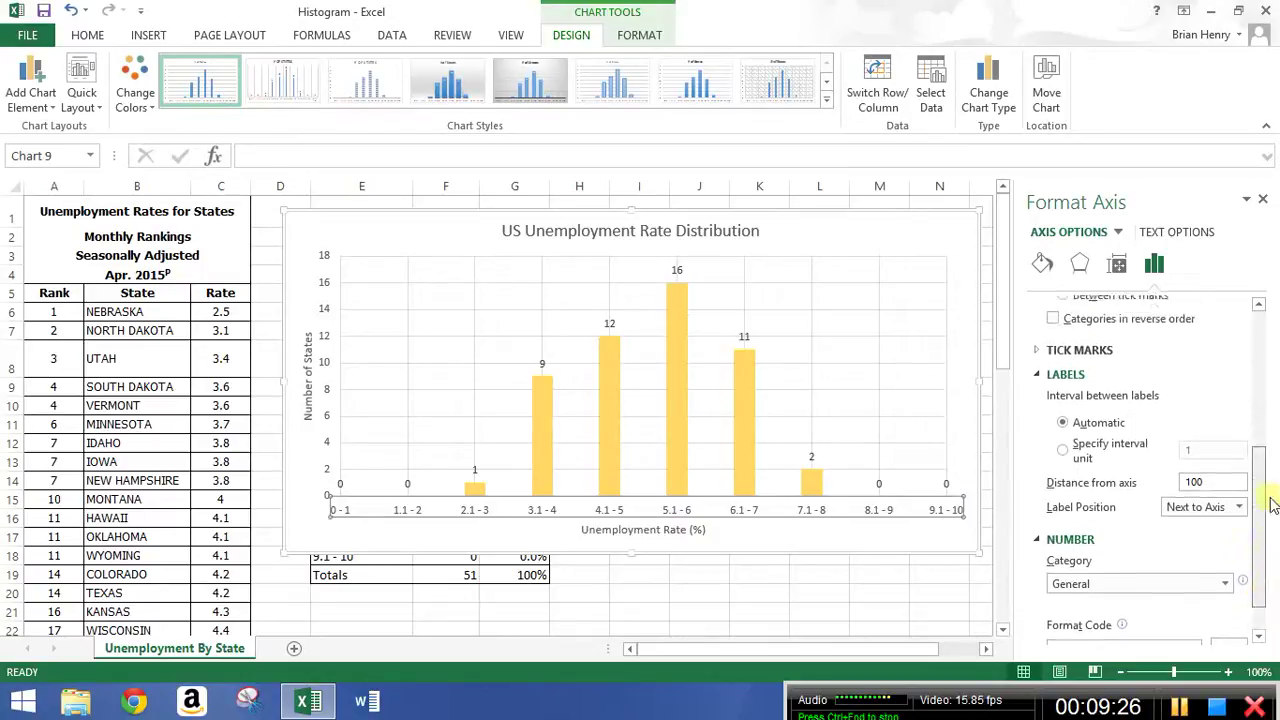
left_click(1044, 264)
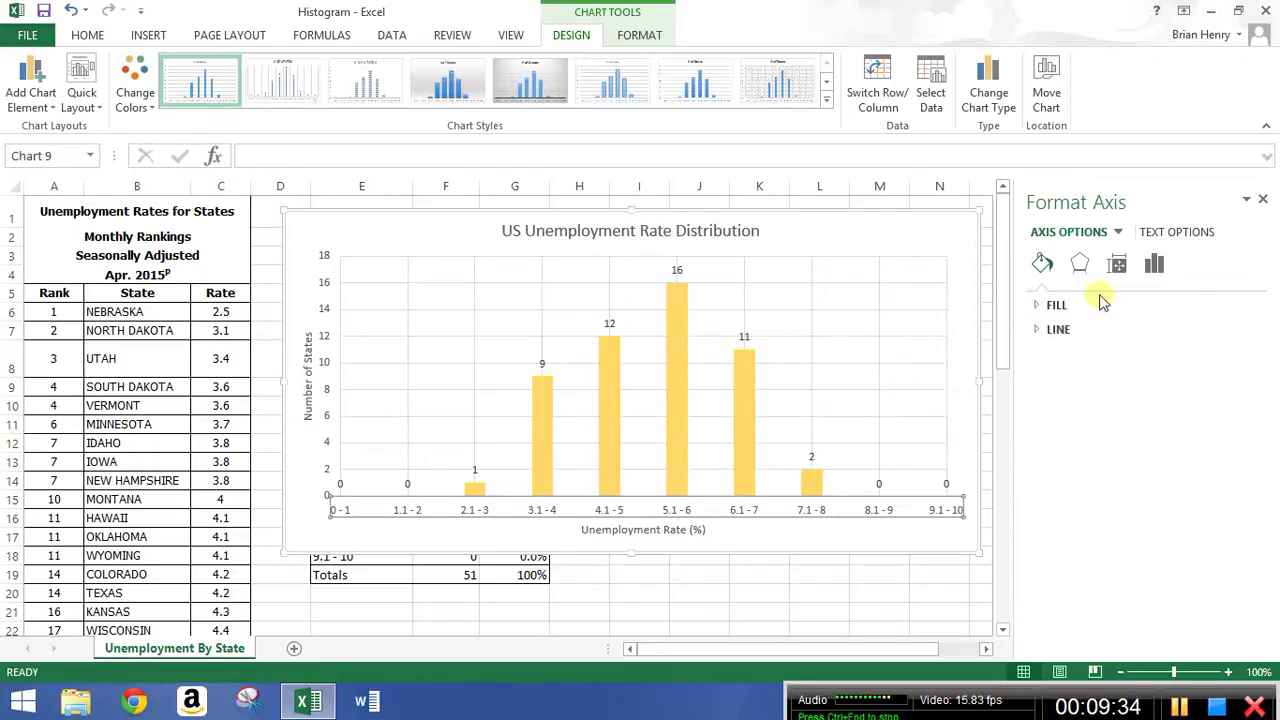
left_click(1079, 263)
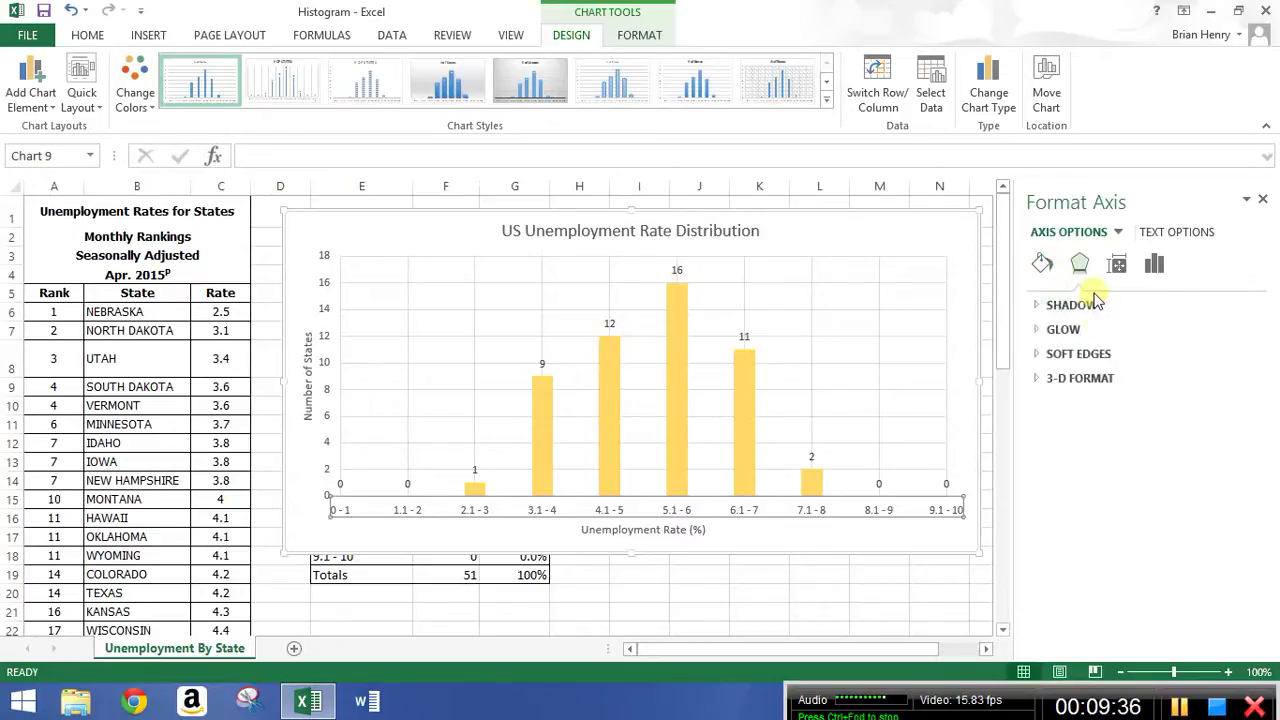
left_click(1105, 385)
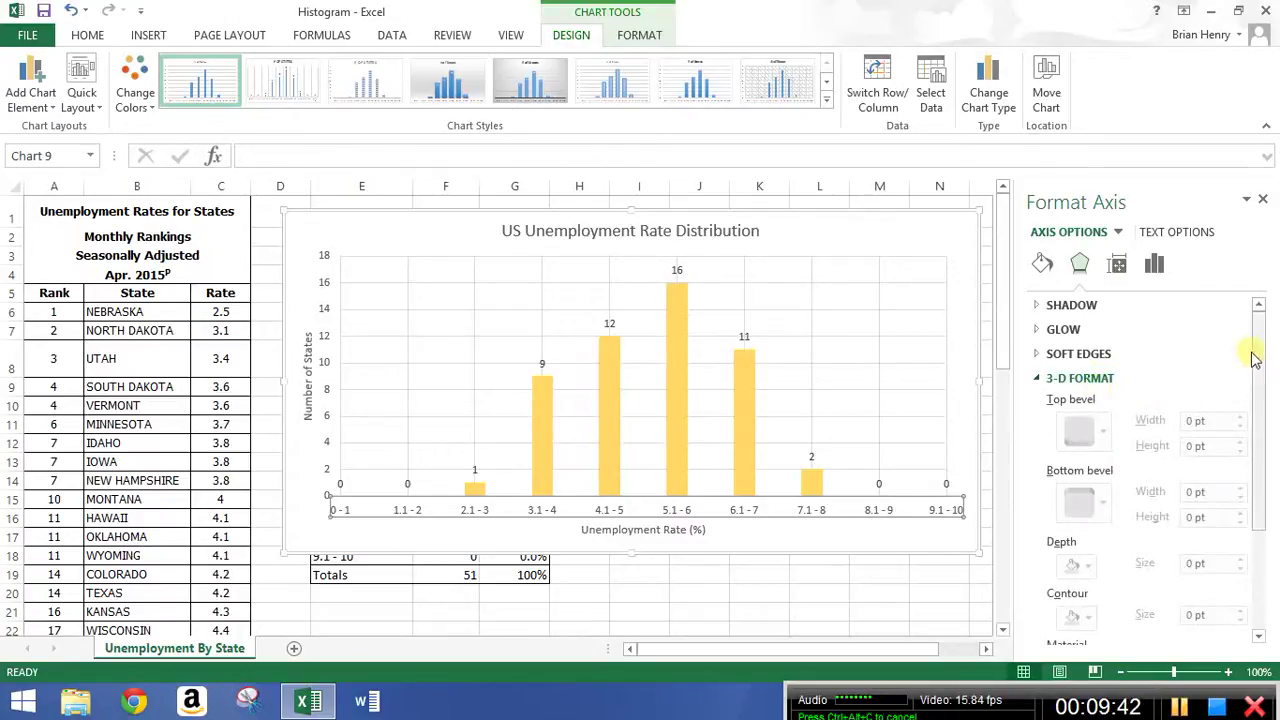
mouse_move(1260, 347)
left_mouse_down()
mouse_move(1254, 432)
mouse_move(1265, 332)
left_mouse_up()
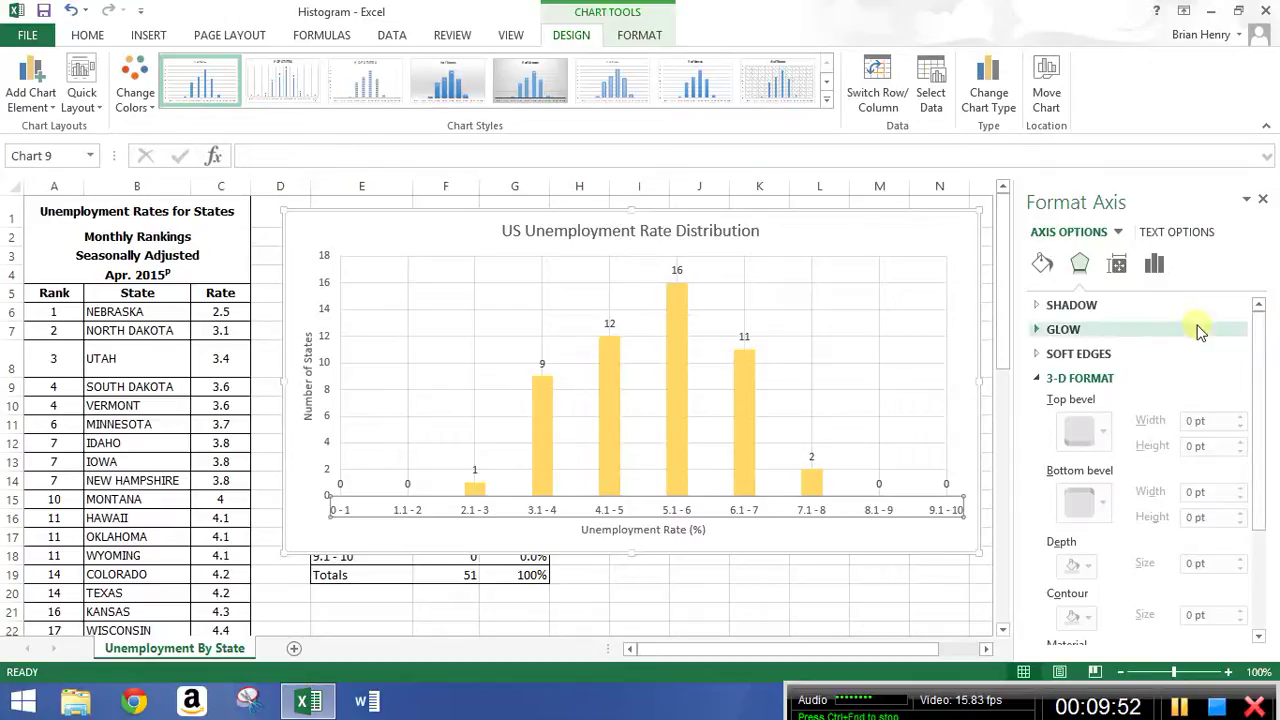
left_click(1121, 276)
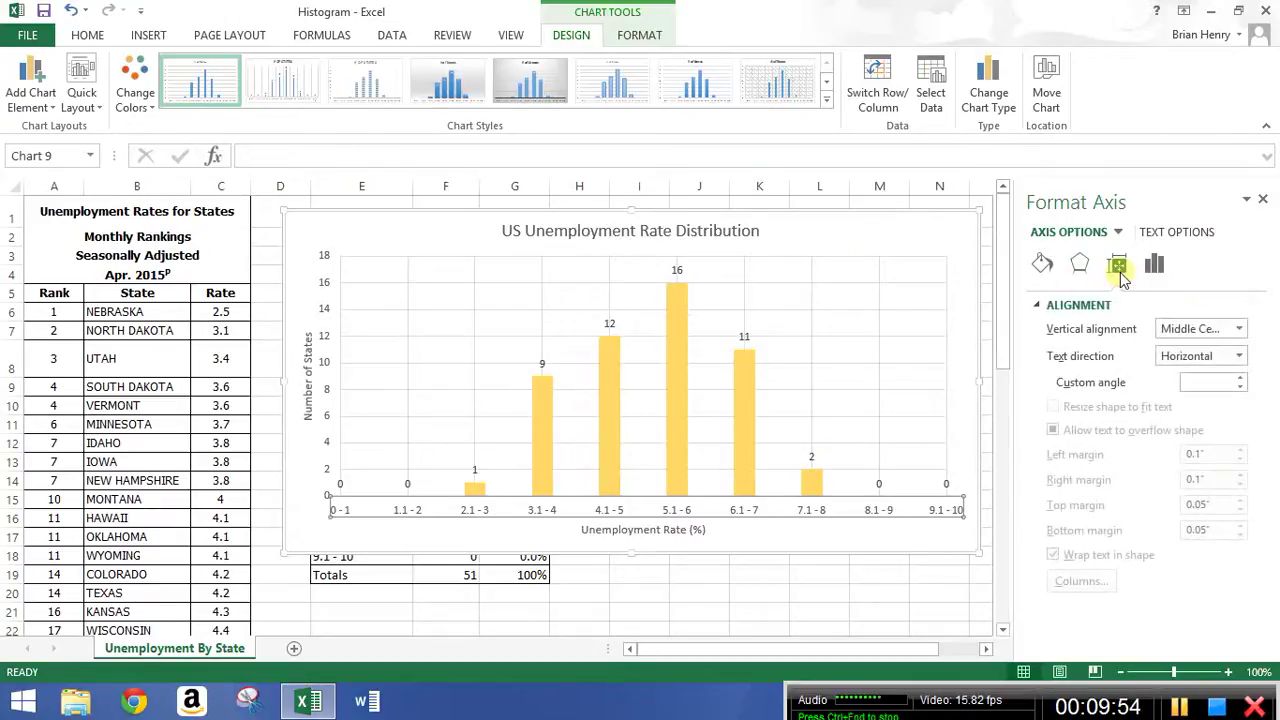
left_click(1155, 264)
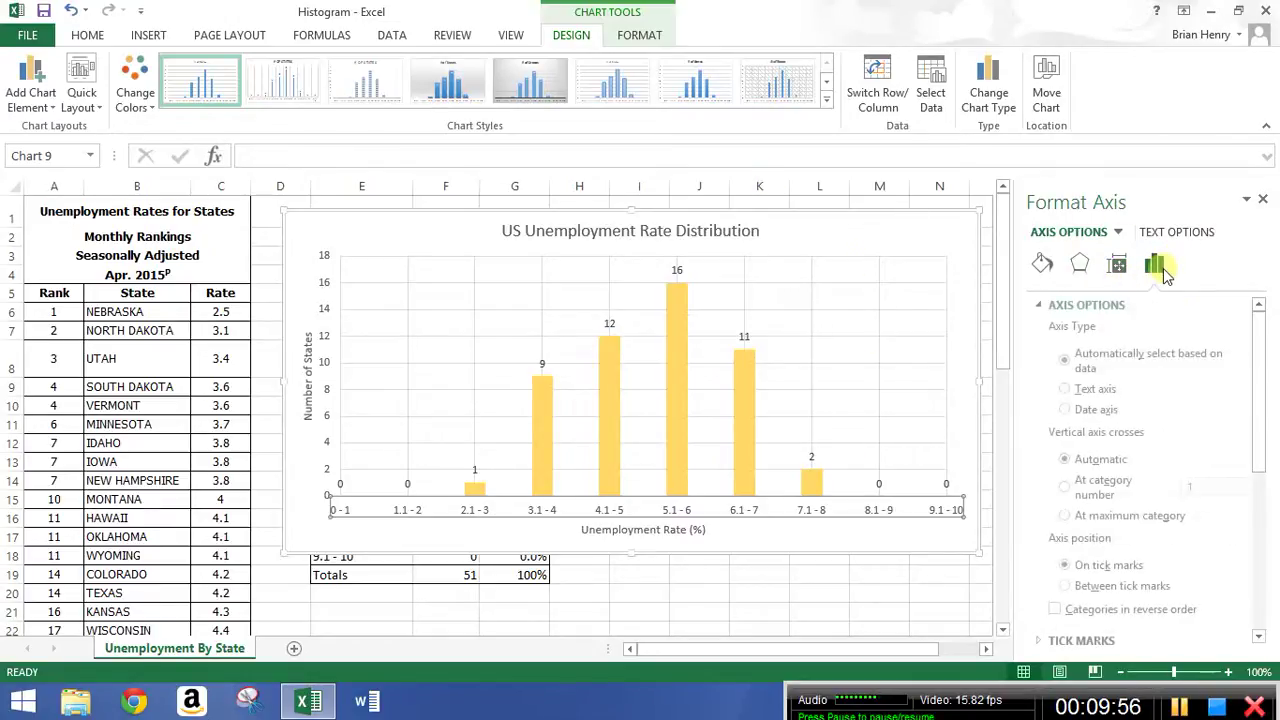
left_click(1264, 202)
left_click(1002, 222)
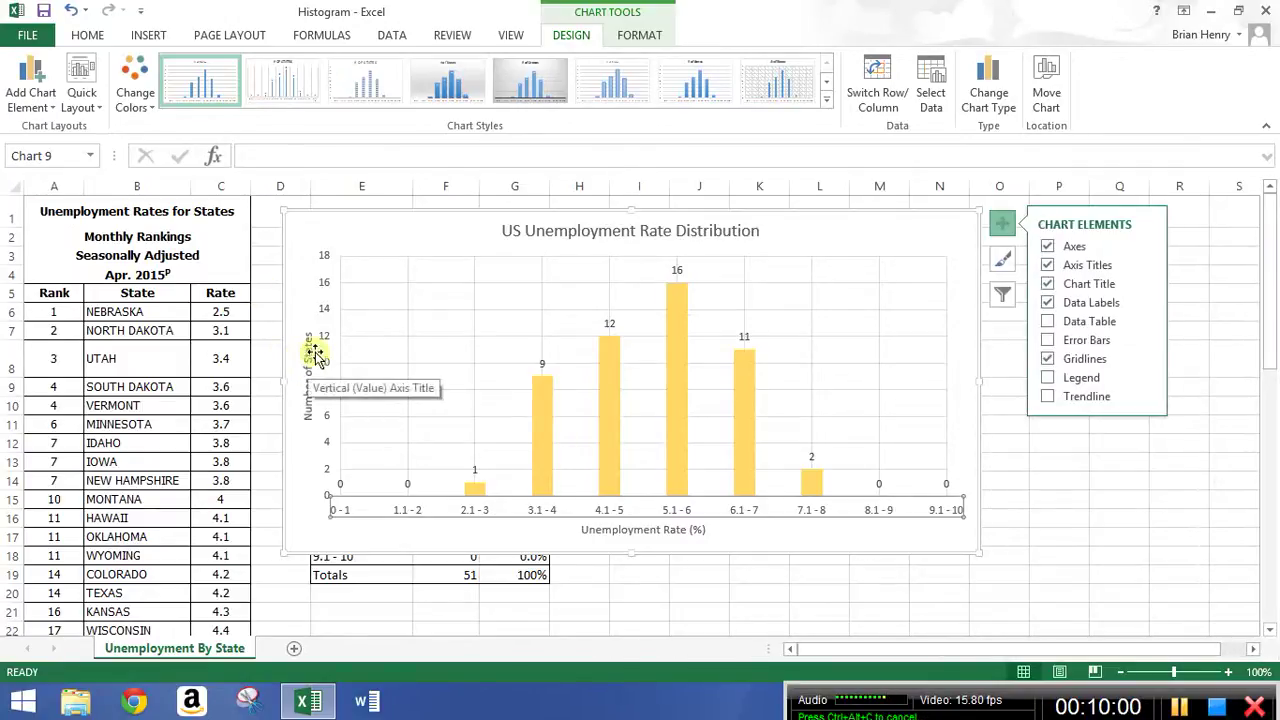
- Open the vertical axis formatting options and set the maximum bound to 16
left_click(325, 346)
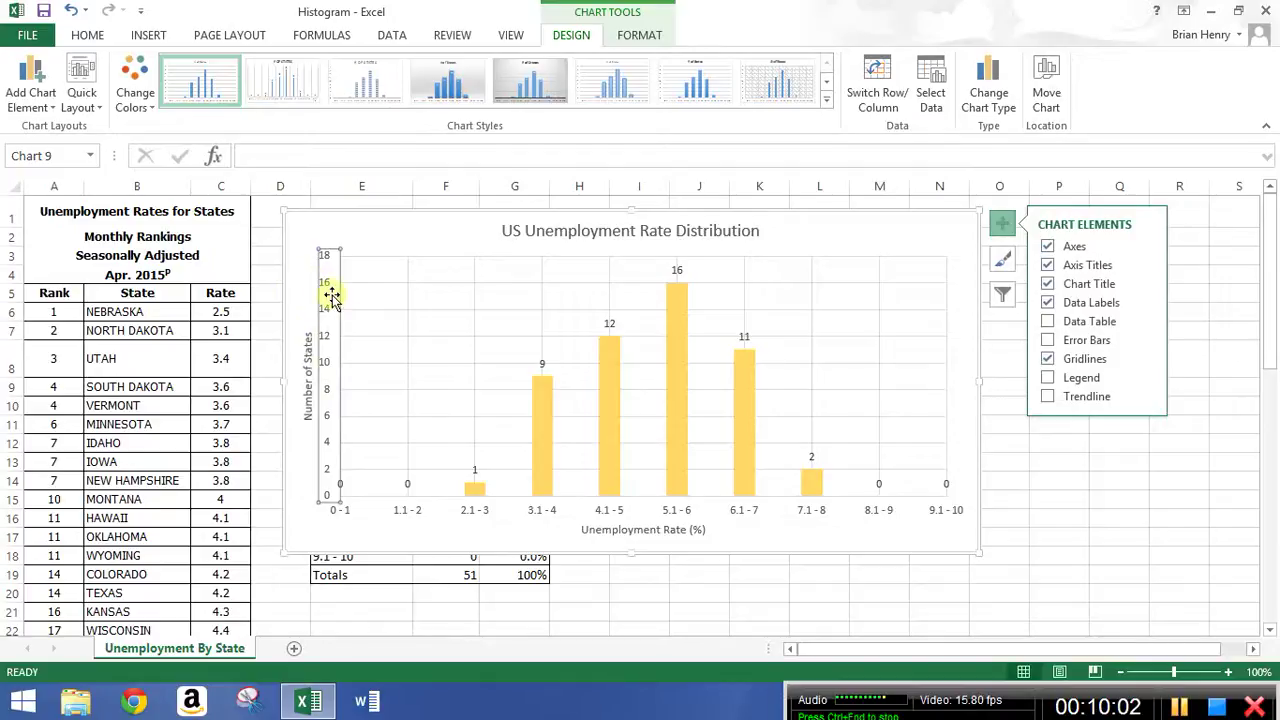
right_click(332, 288)
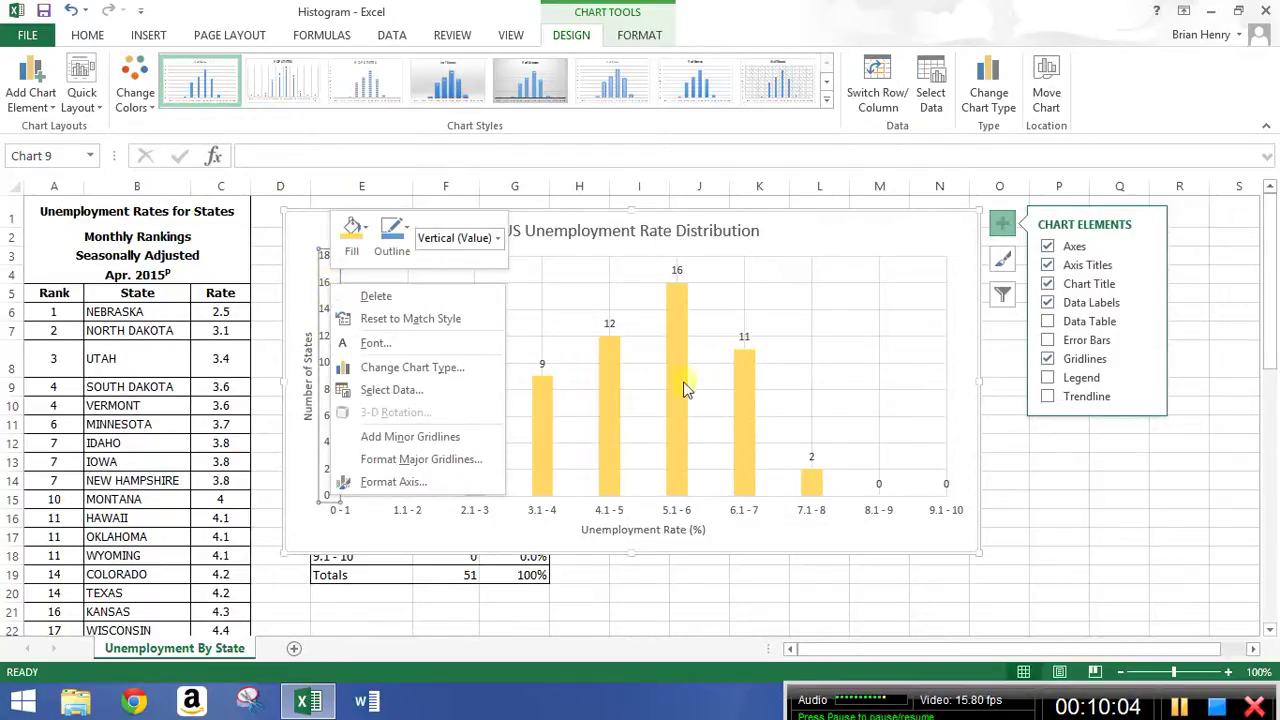
left_click(420, 482)
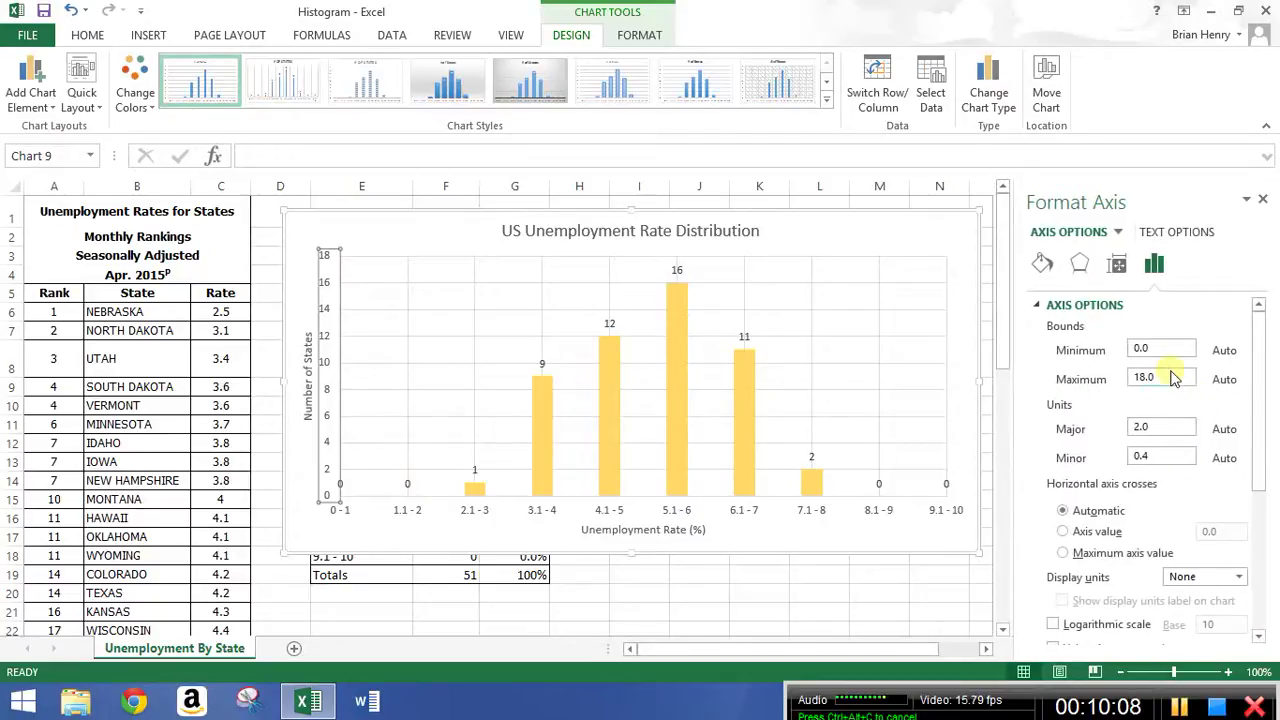
left_click_drag(1174, 376, 1093, 365)
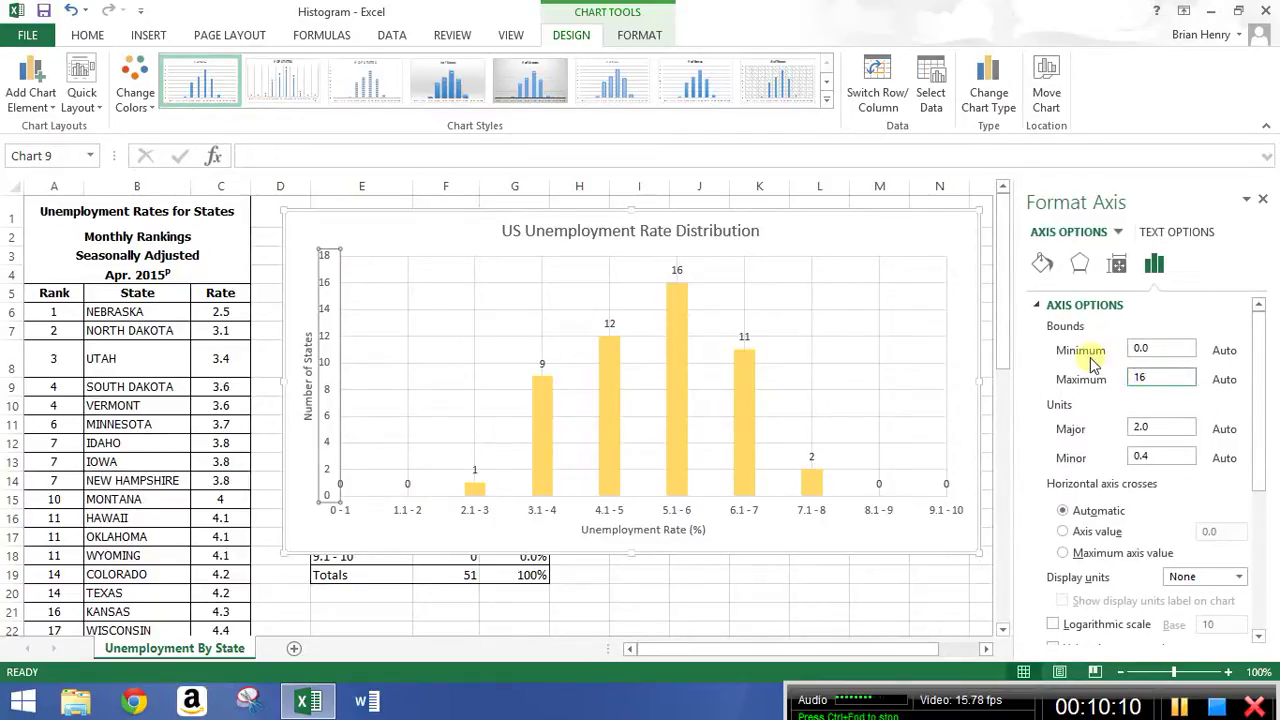
type("16")
key("Return")
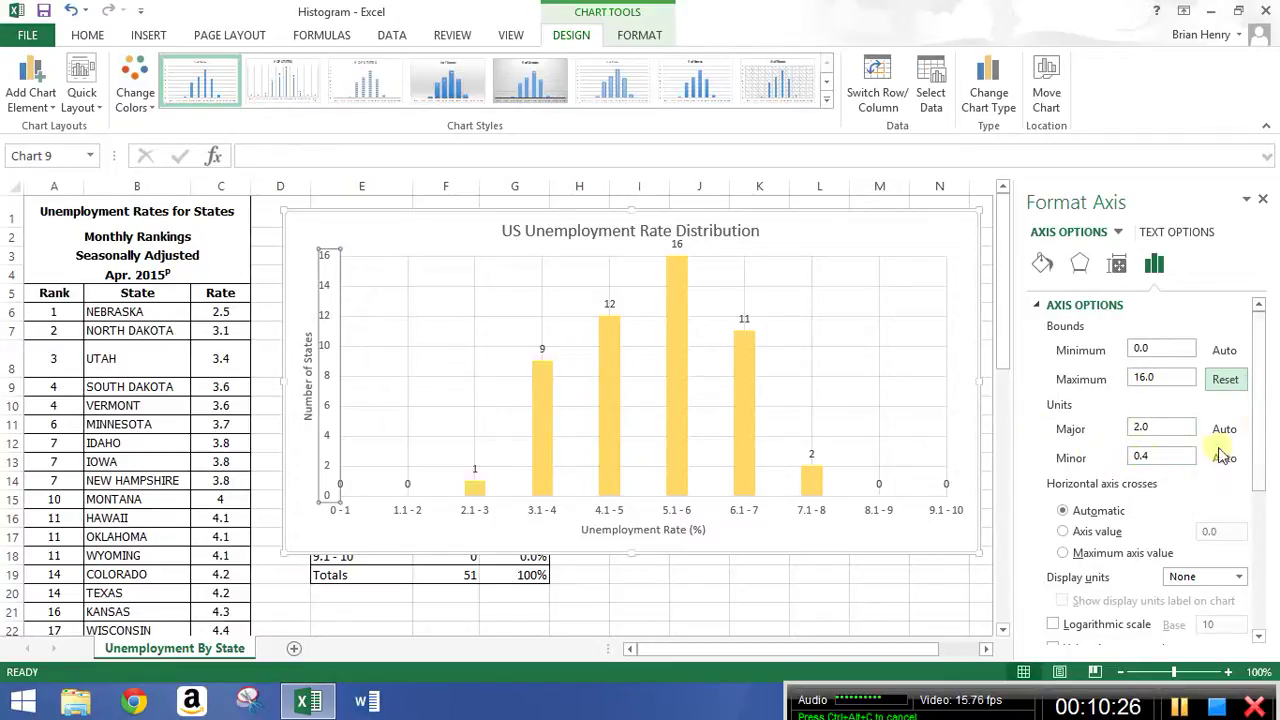
- Look through the vertical axis's remaining options and effects, and close the axis formatting
left_click_drag(1264, 383, 1266, 418)
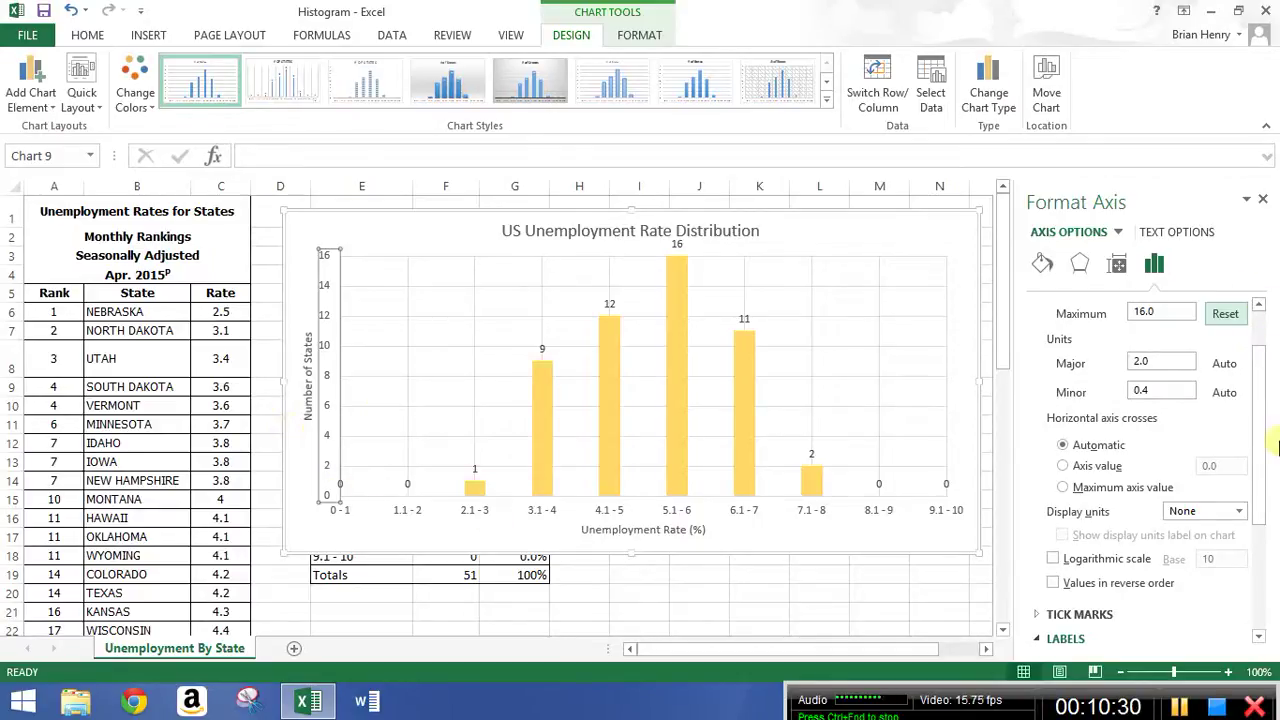
left_click_drag(1264, 390, 1268, 506)
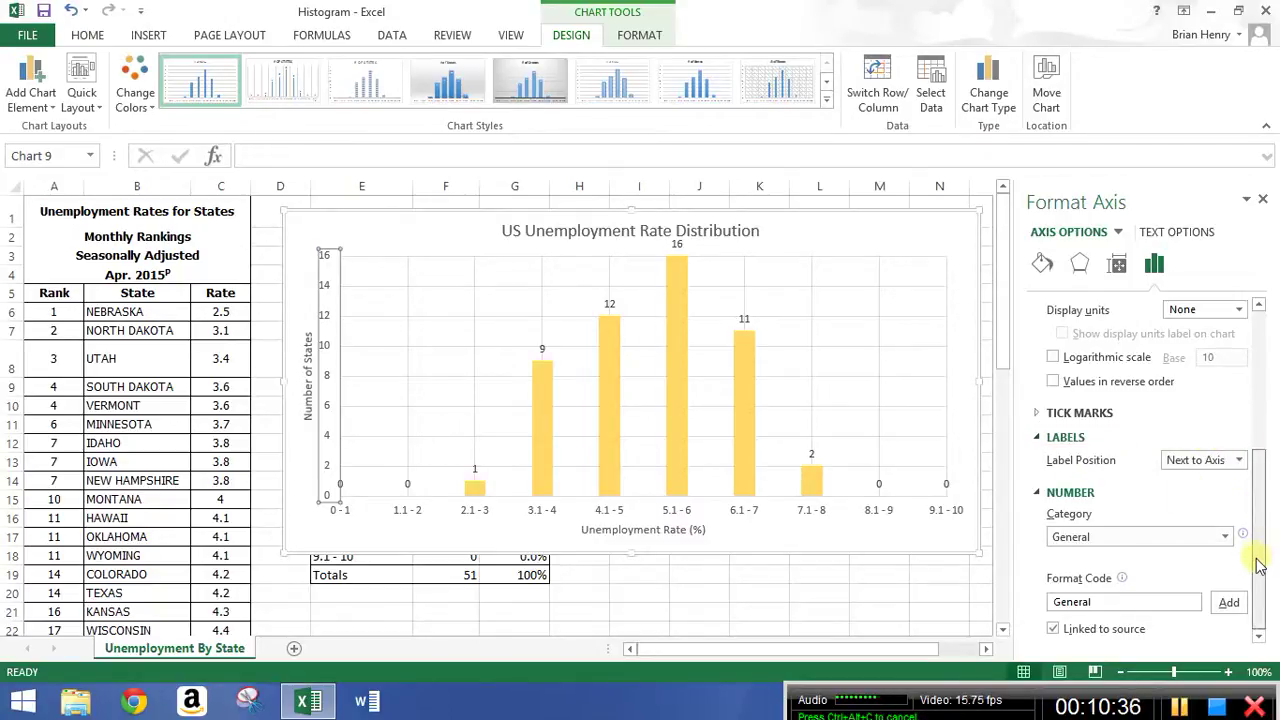
scroll(1268, 372, "up", 3)
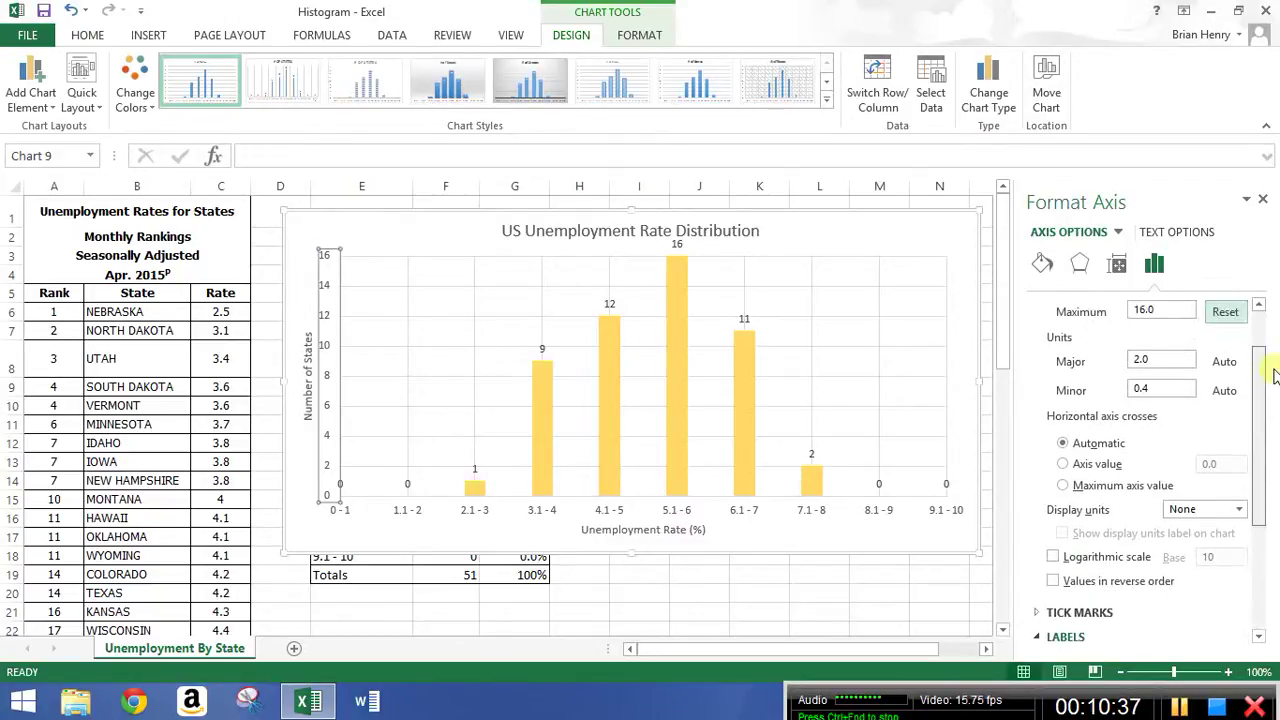
left_click(1079, 263)
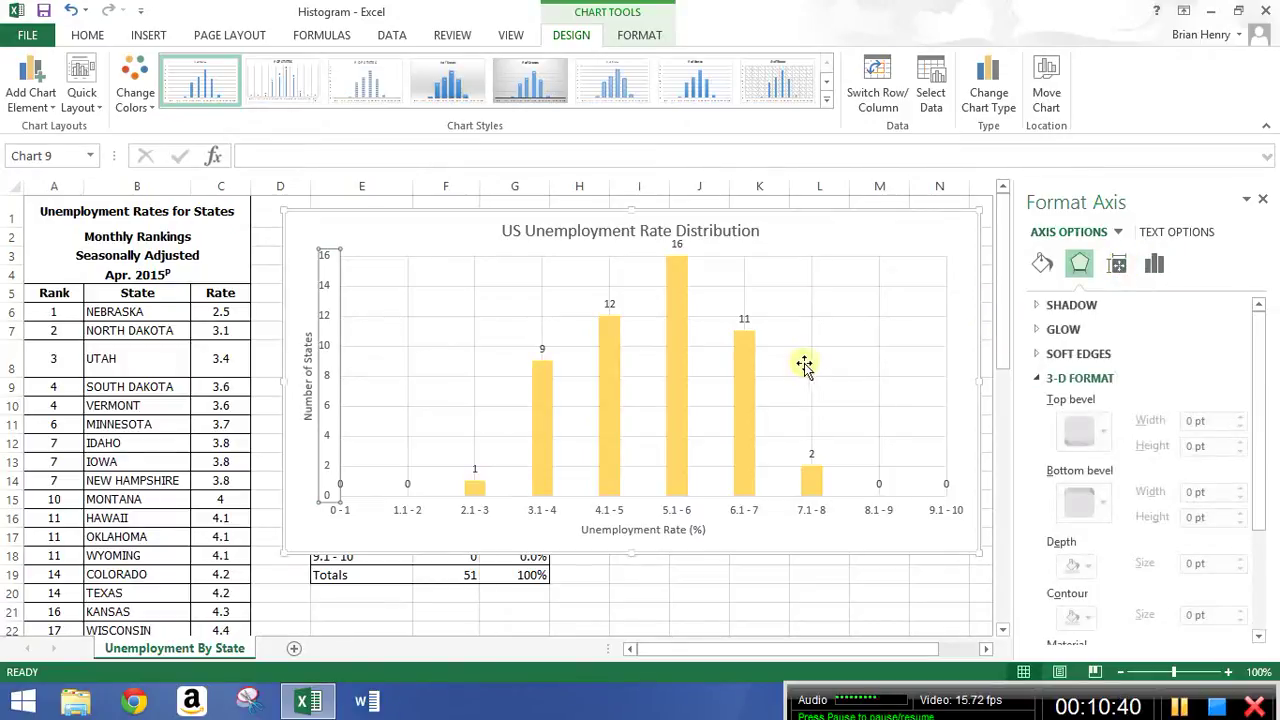
left_click(792, 230)
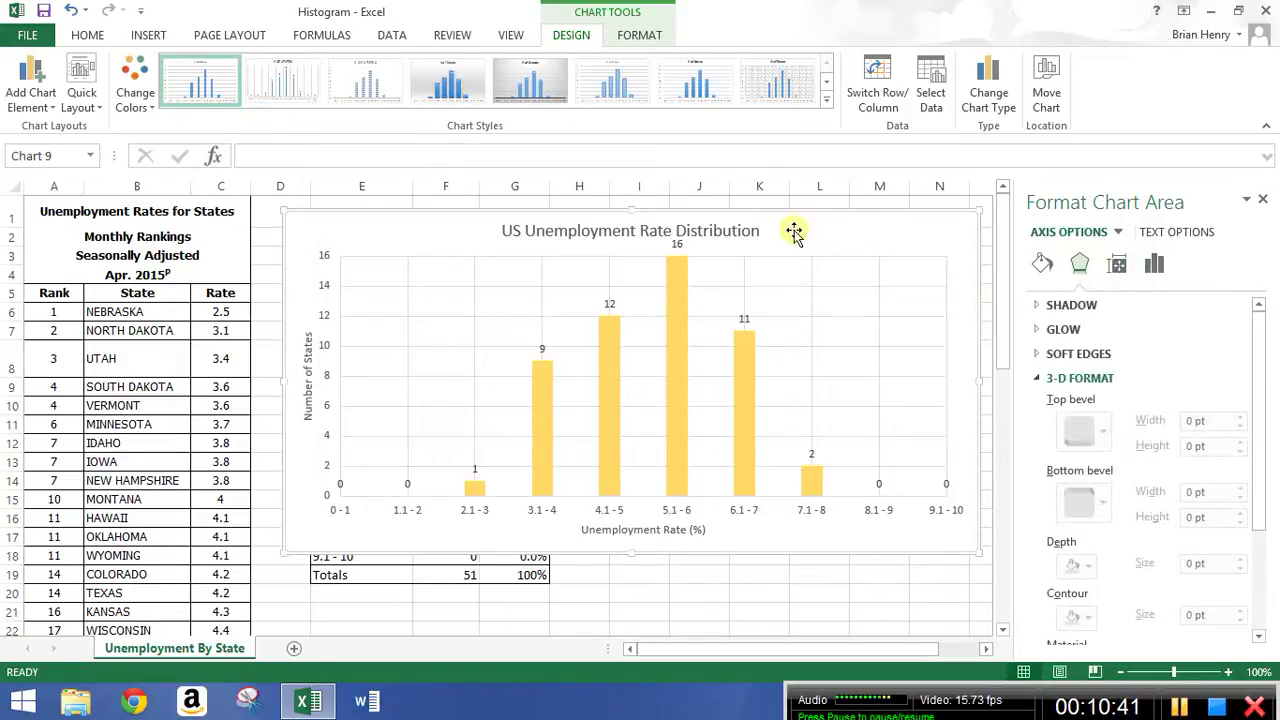
left_click(1265, 205)
- Open the histogram's plot area formatting, examine its effects options, and return to the list of chart elements
left_click(864, 305)
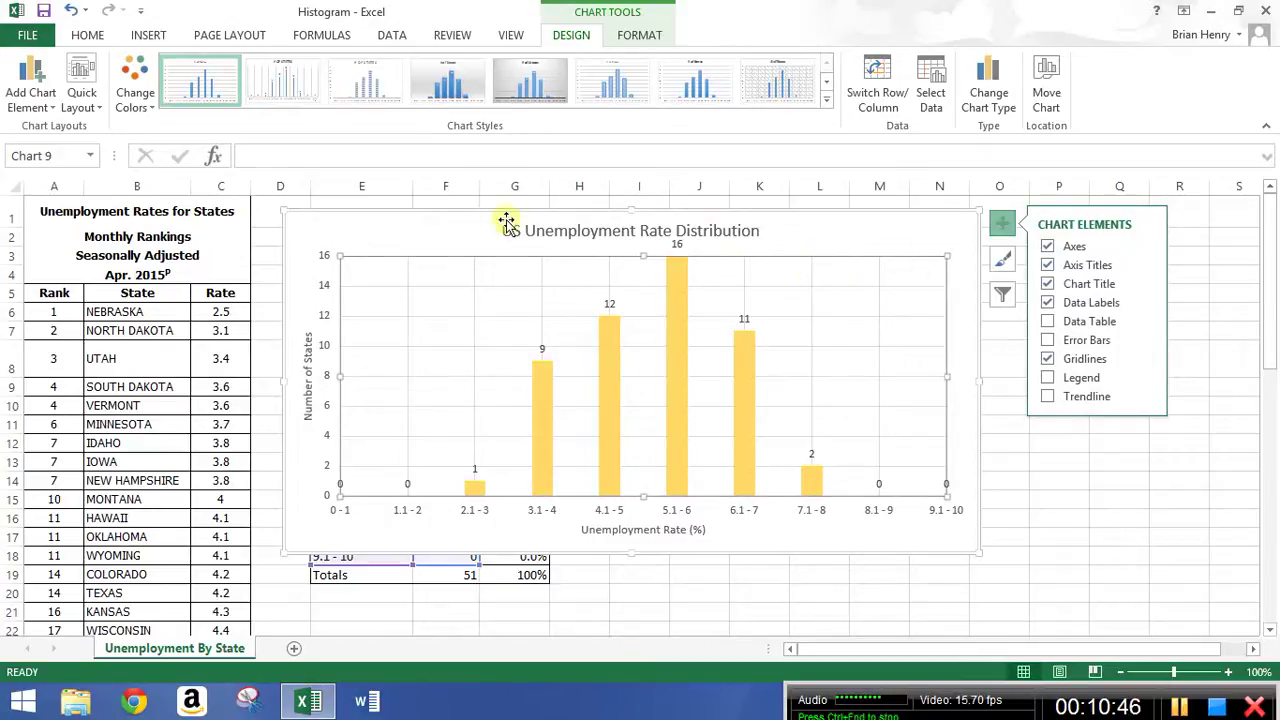
right_click(879, 315)
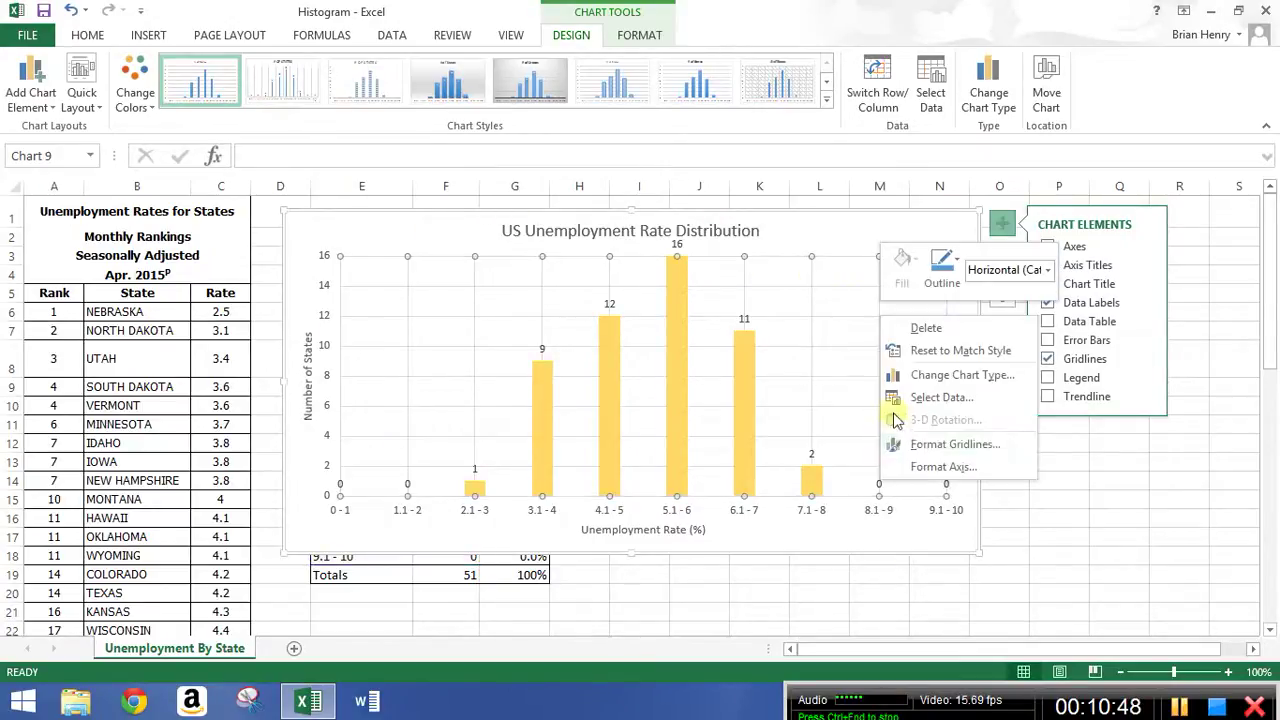
left_click(840, 300)
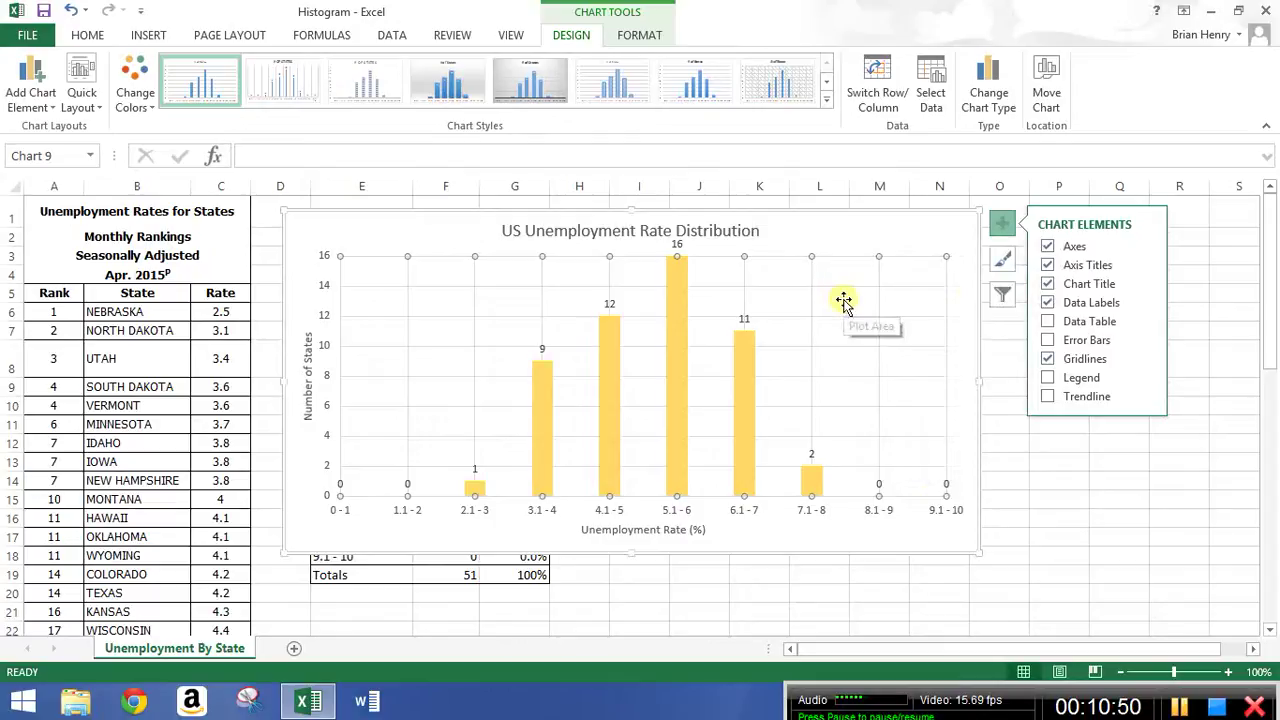
left_click(843, 300)
right_click(850, 305)
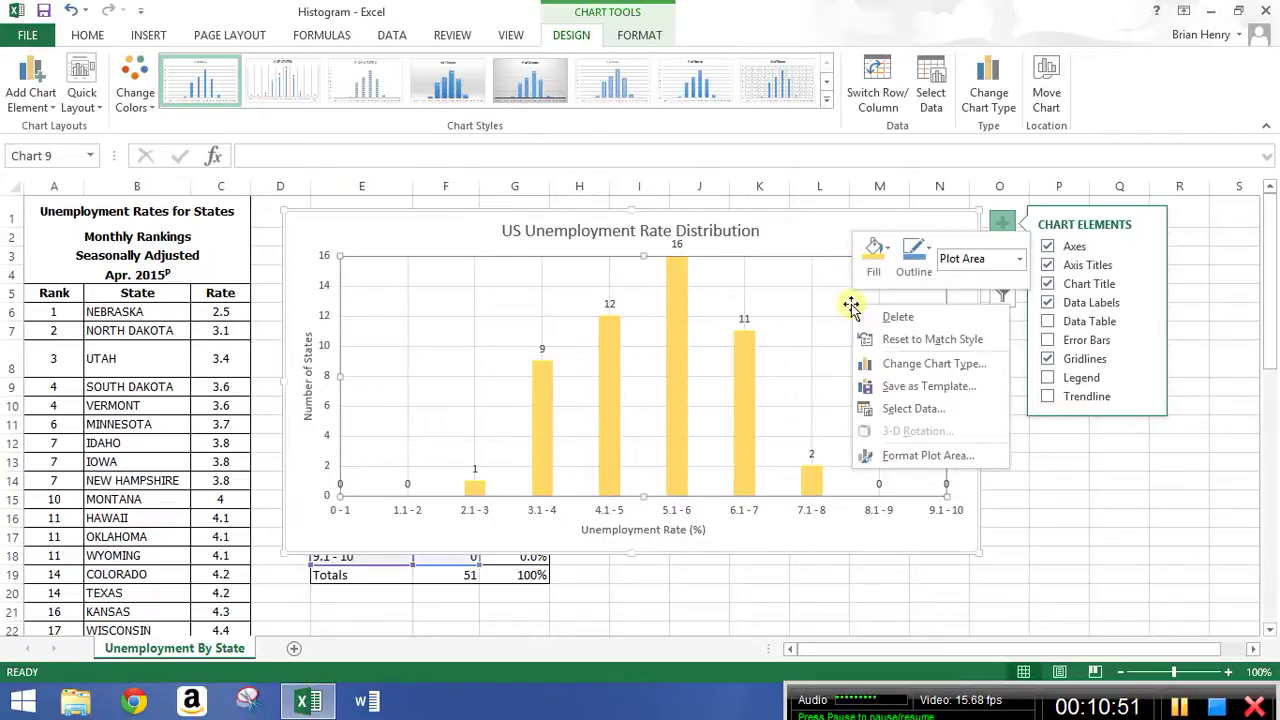
left_click(926, 456)
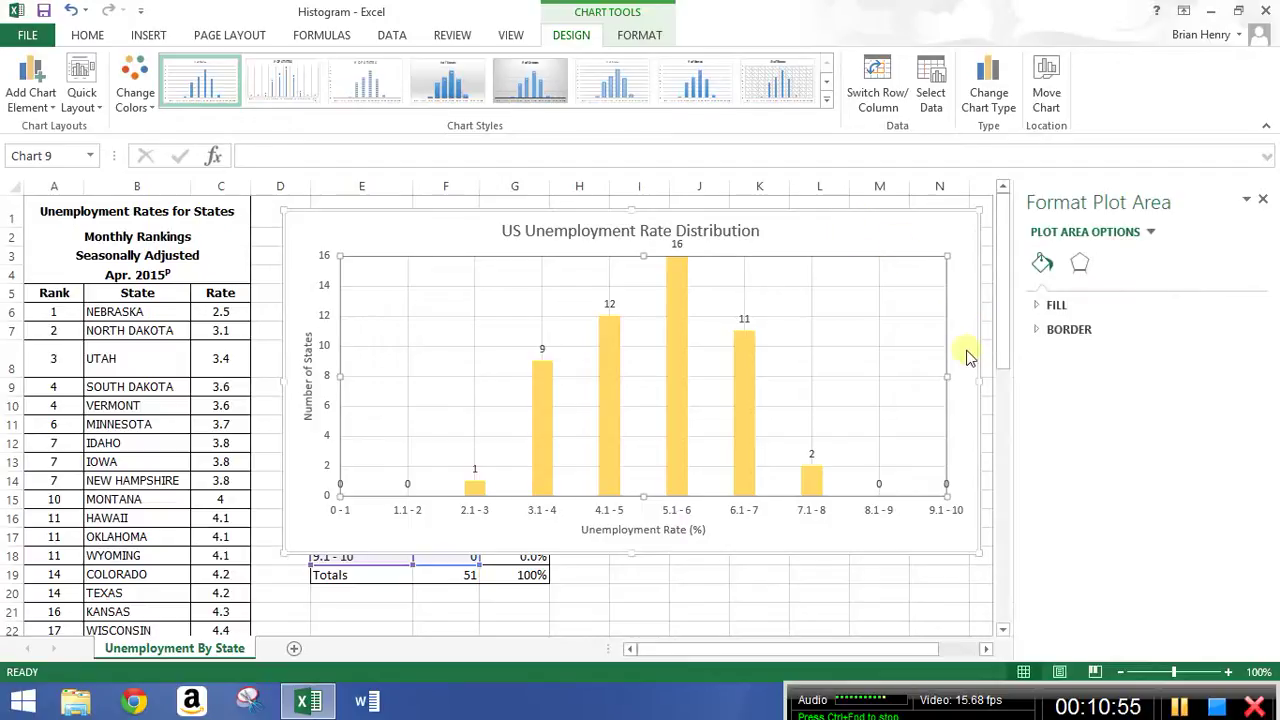
left_click(1080, 264)
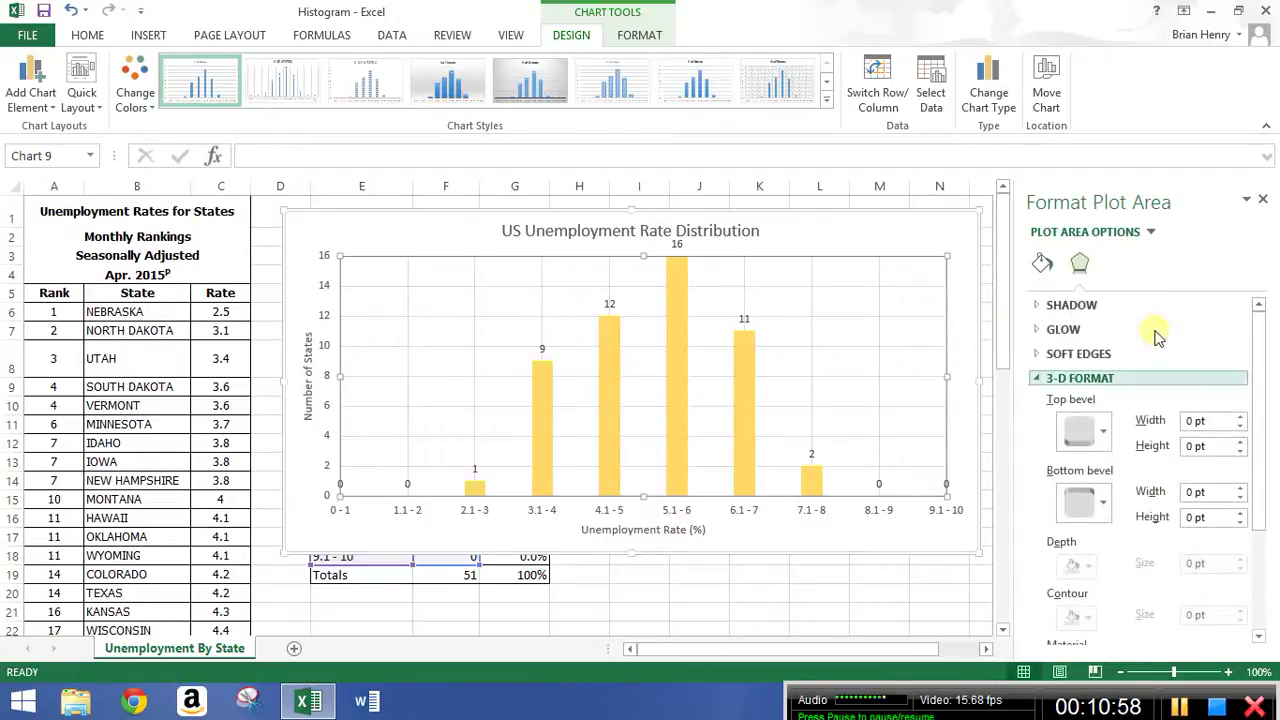
left_click(1263, 199)
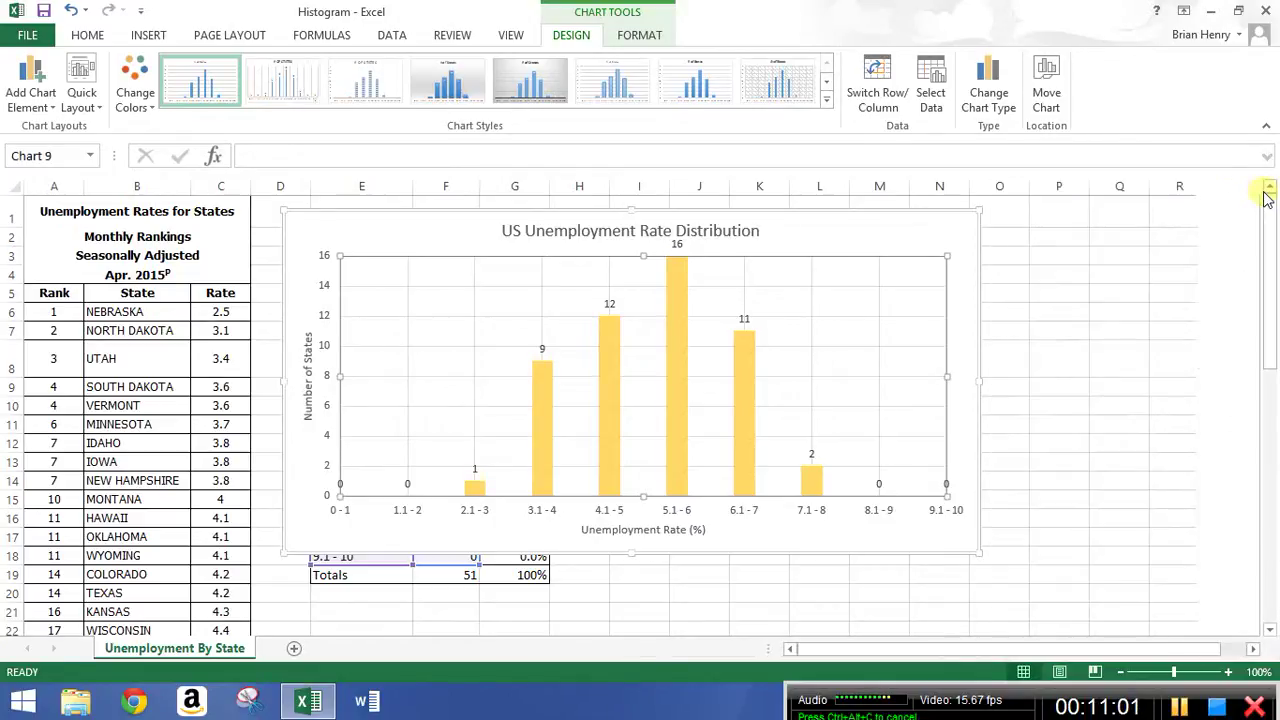
left_click(1002, 223)
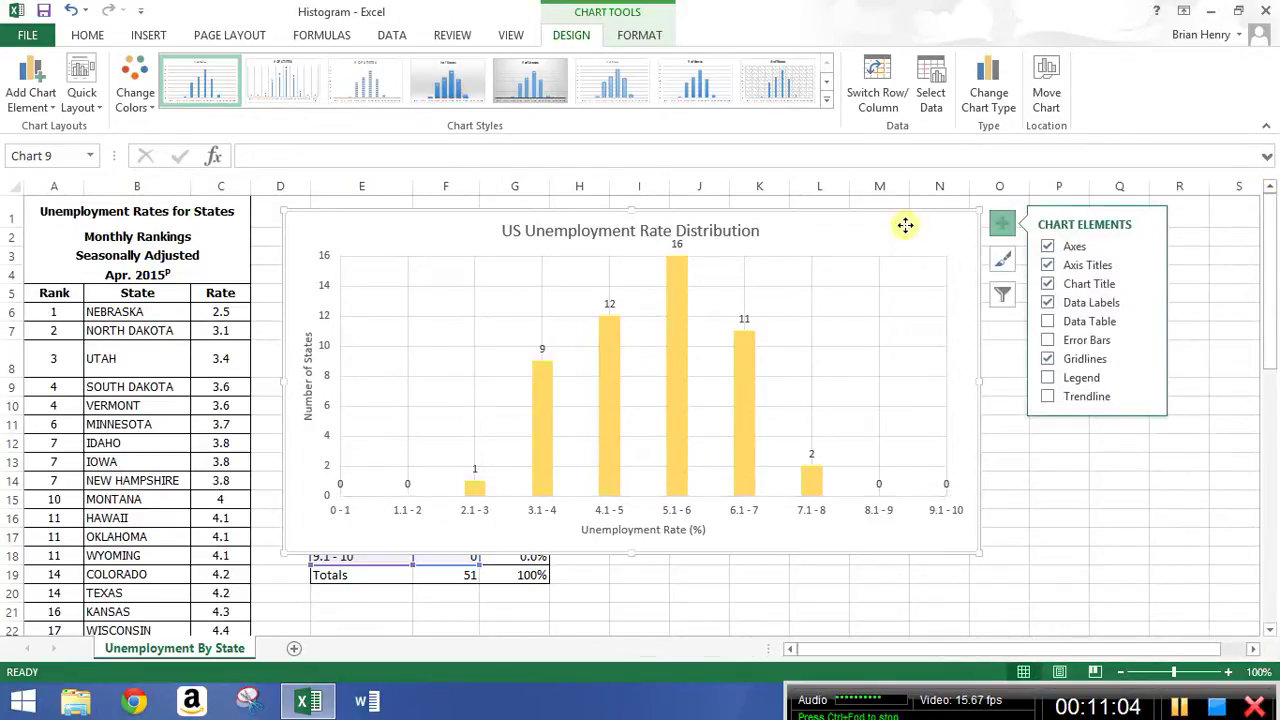